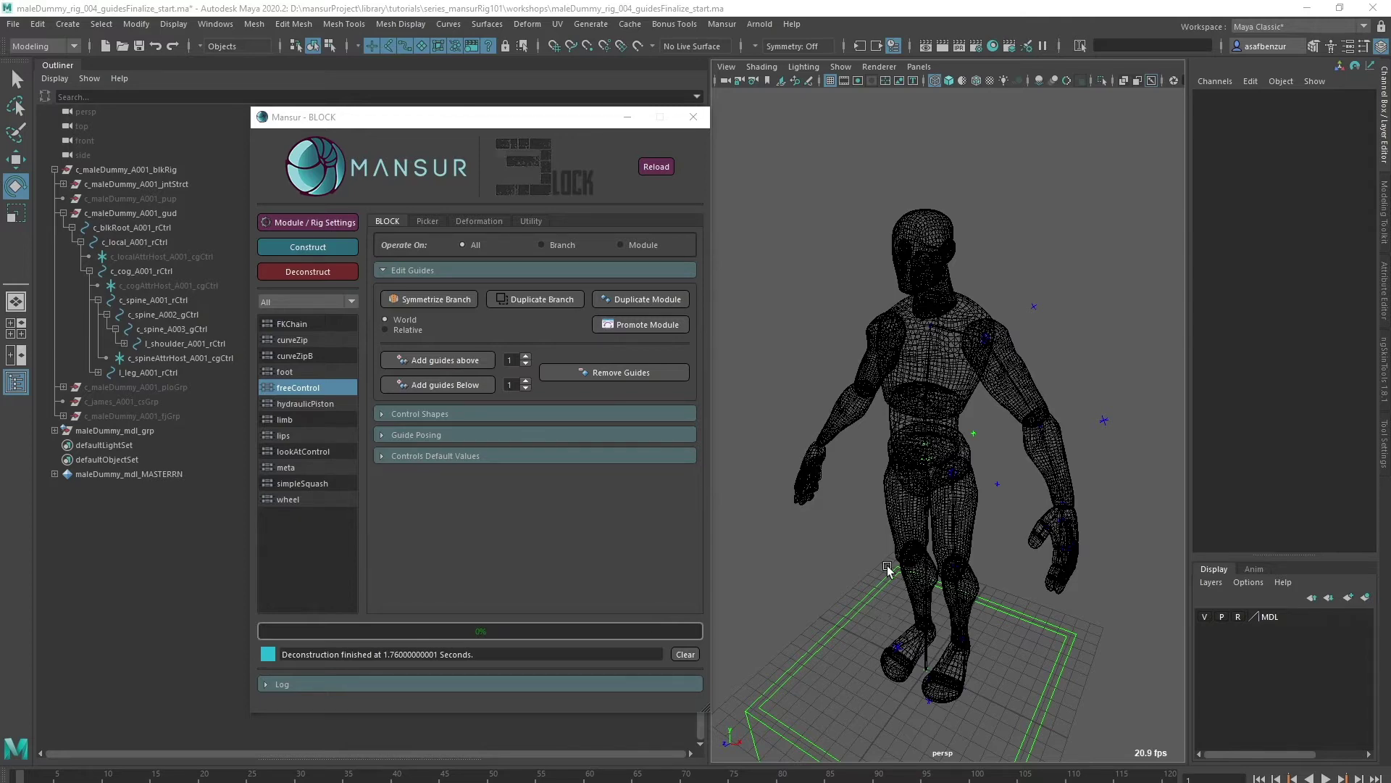
- Examine the centre-of-gravity and spine root guides on the male dummy rig
mouse_move(890, 551)
left_mouse_down("alt")
mouse_move(977, 544)
mouse_move(910, 569)
left_mouse_up("alt")
right_click_drag(910, 568, 963, 583, "alt")
left_click_drag(915, 529, 926, 513, "alt")
left_click(905, 536)
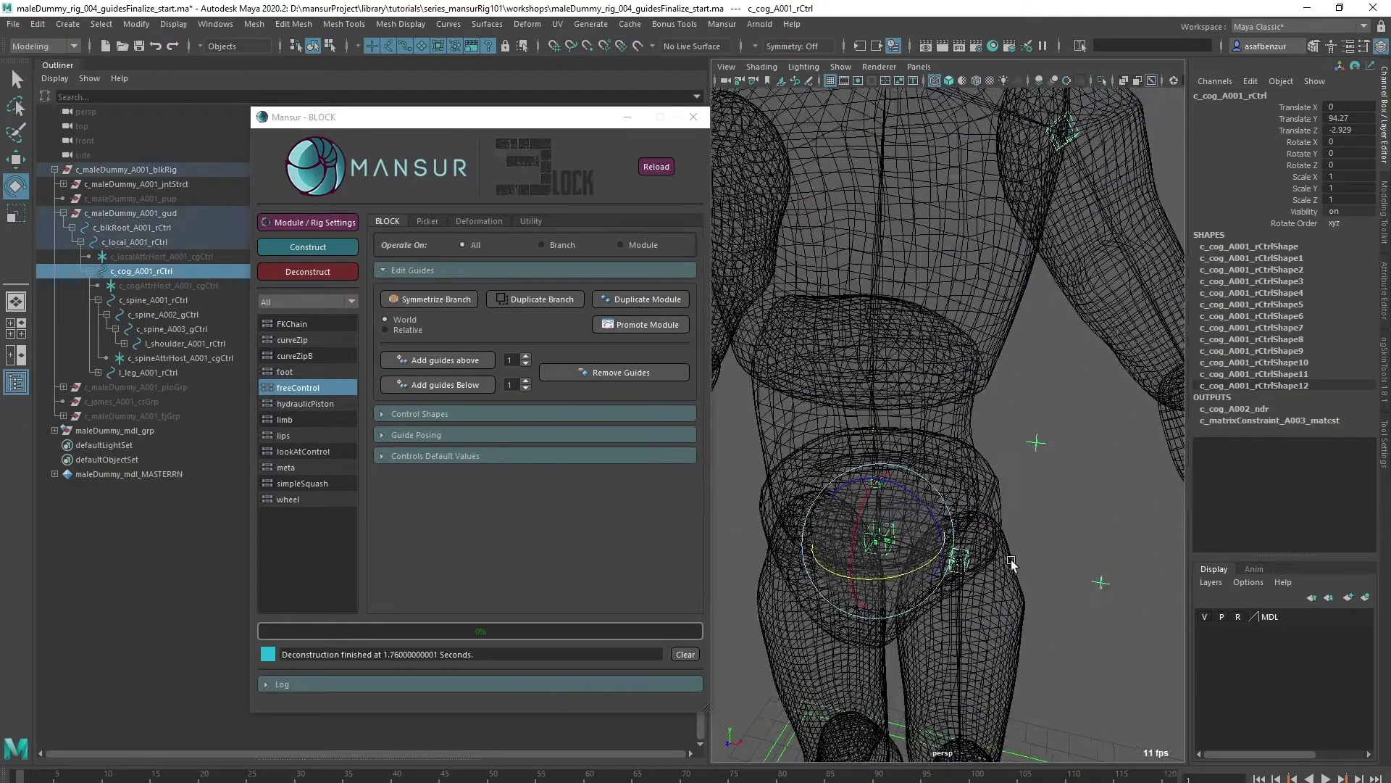
left_click(175, 300)
scroll(919, 528, "down", 5)
key("w")
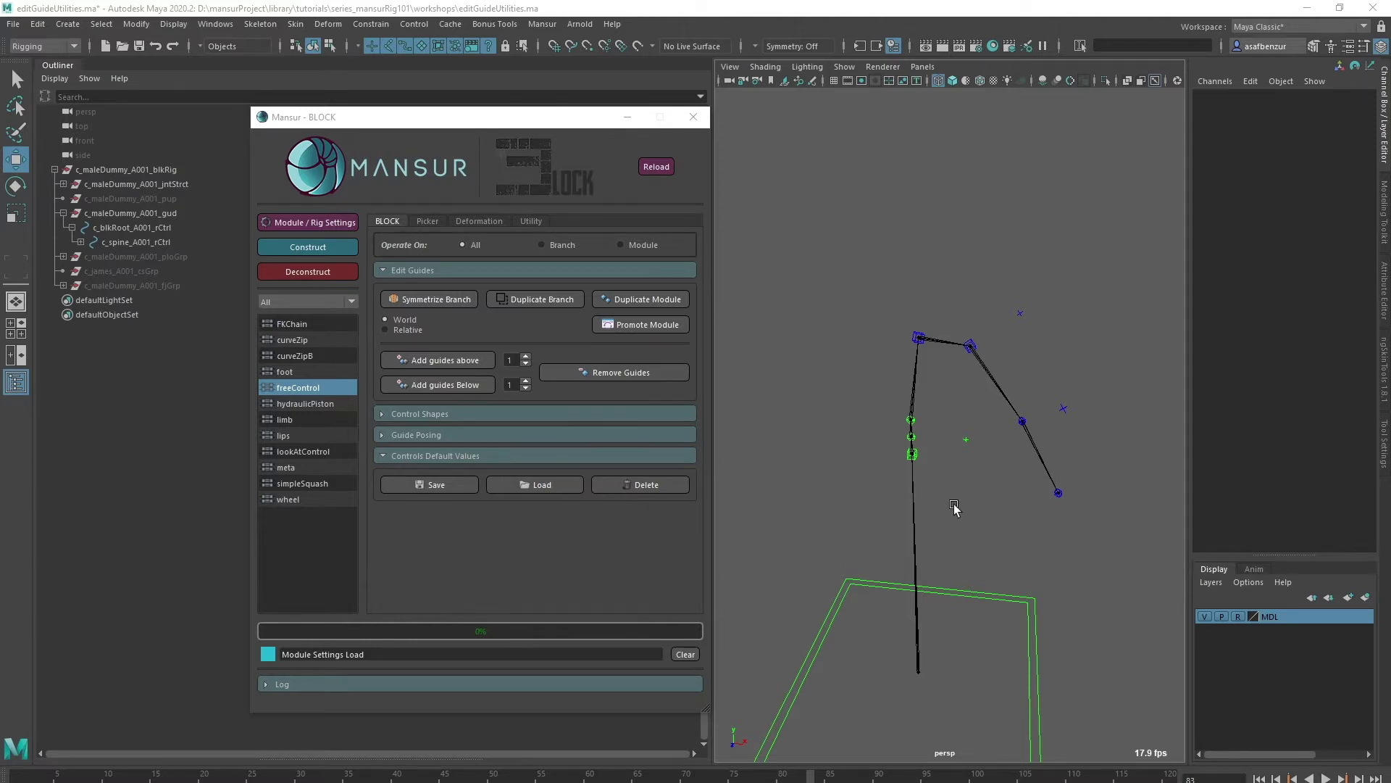
- Duplicate the spine module from its root guide and move the copy to about -14.66 in Translate Z
left_click_drag(855, 467, 904, 453, "alt")
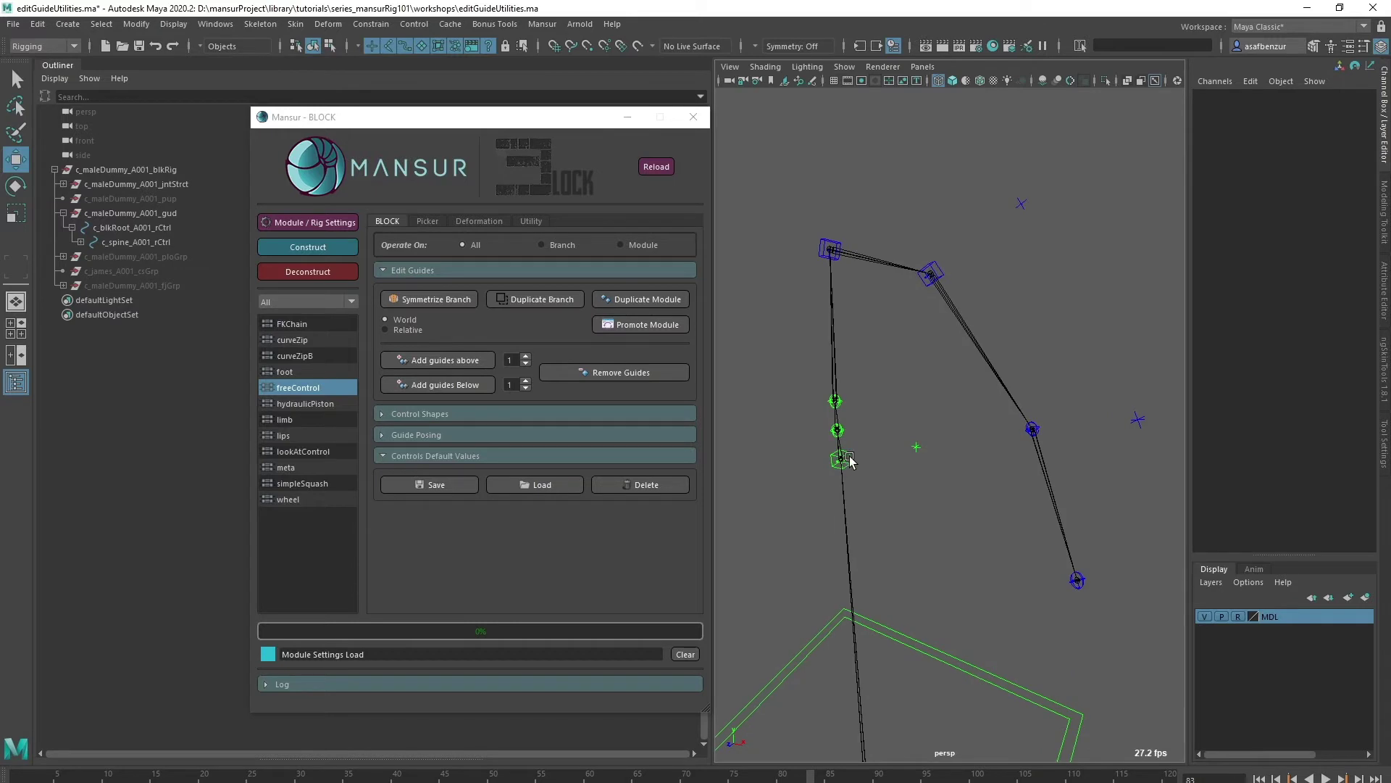
left_click(850, 460)
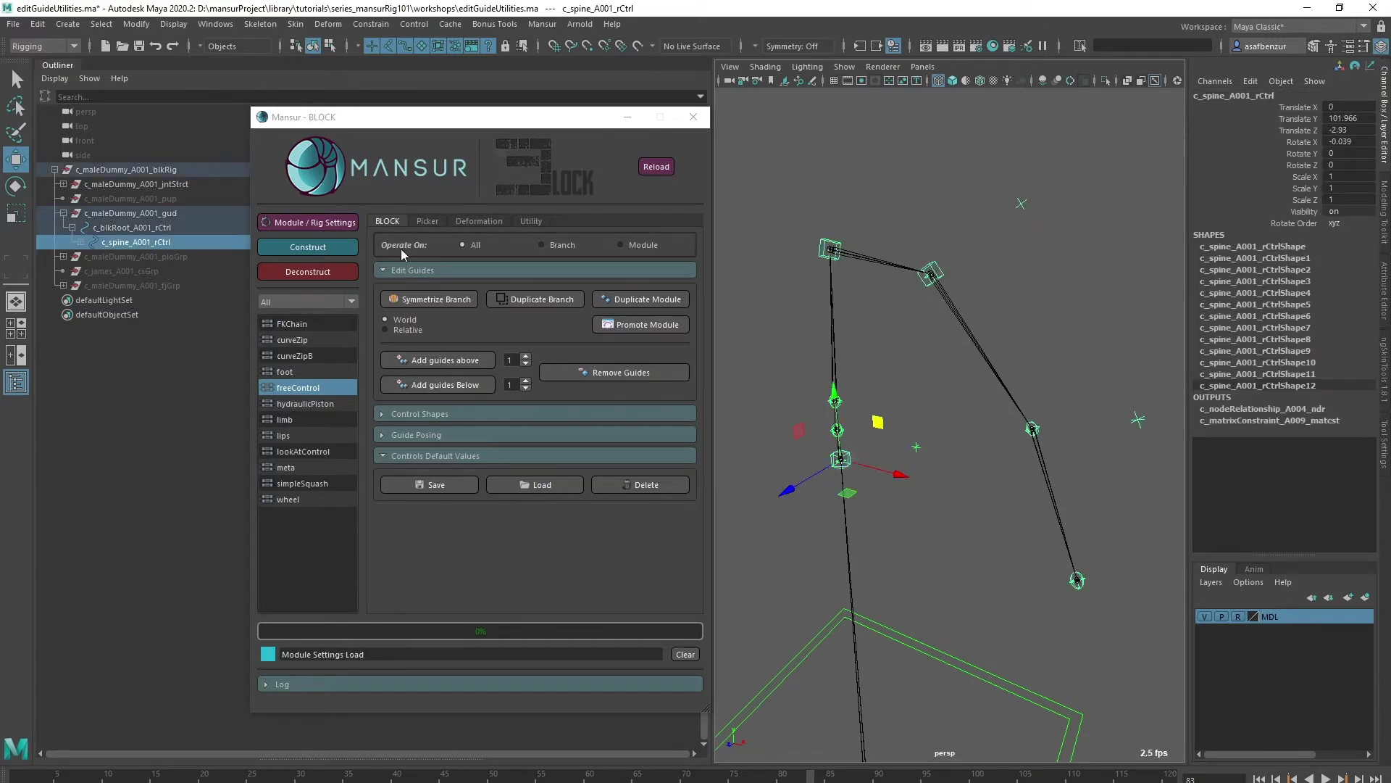
left_click(618, 300)
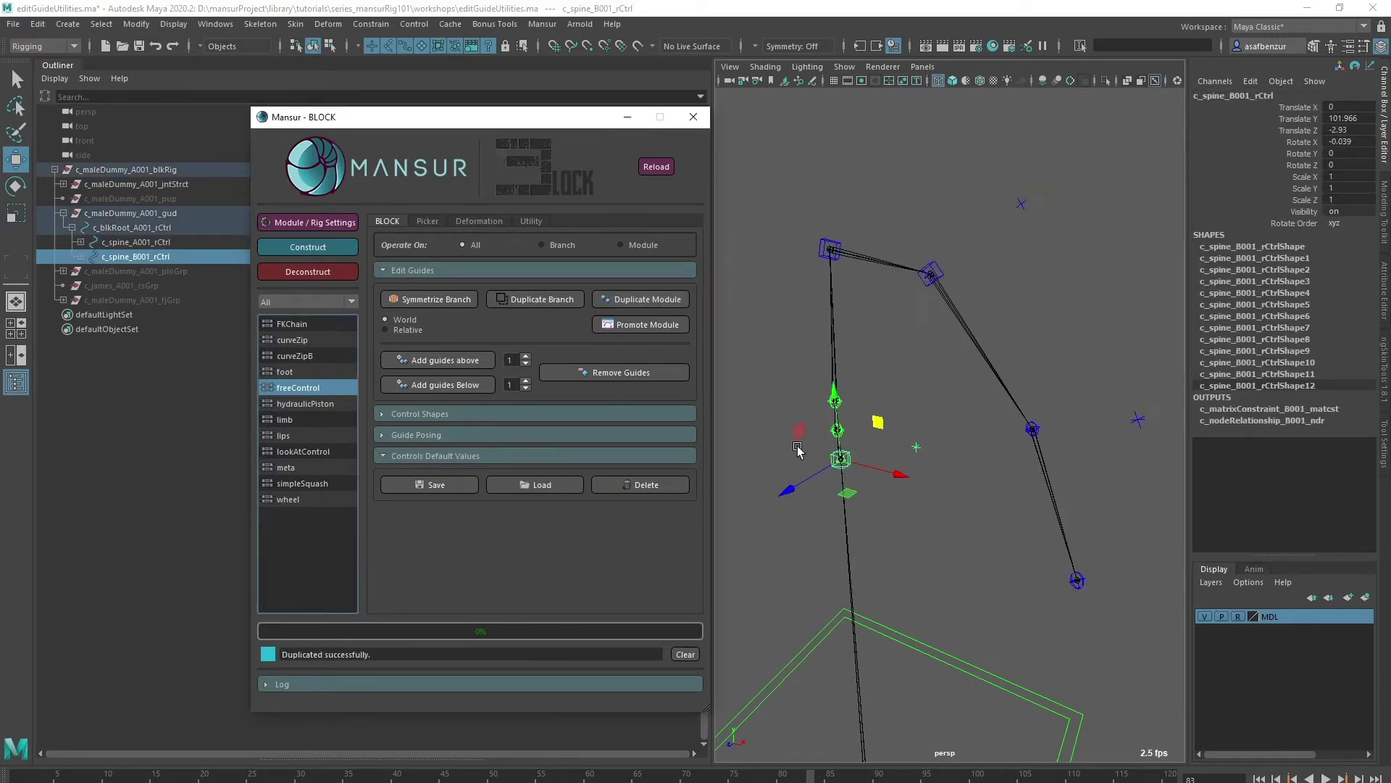
left_click_drag(834, 475, 847, 469)
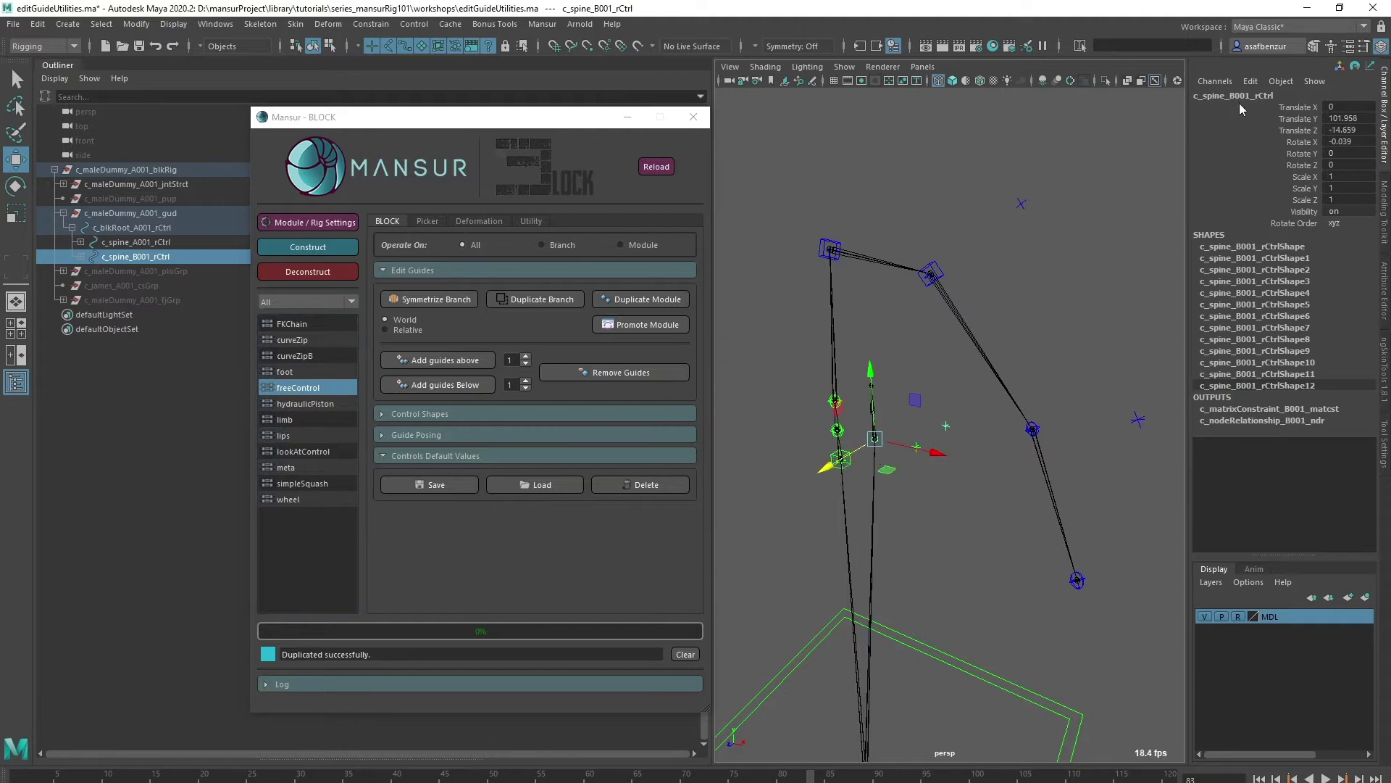
- Delete the duplicated spine module from the guide hierarchy
left_click(1051, 353)
scroll(908, 441, "up", 2)
left_click_drag(908, 441, 892, 459, "alt")
left_click(867, 450)
- Duplicate the whole left shoulder branch and delete the offset copy
left_click(822, 199)
left_click(819, 194)
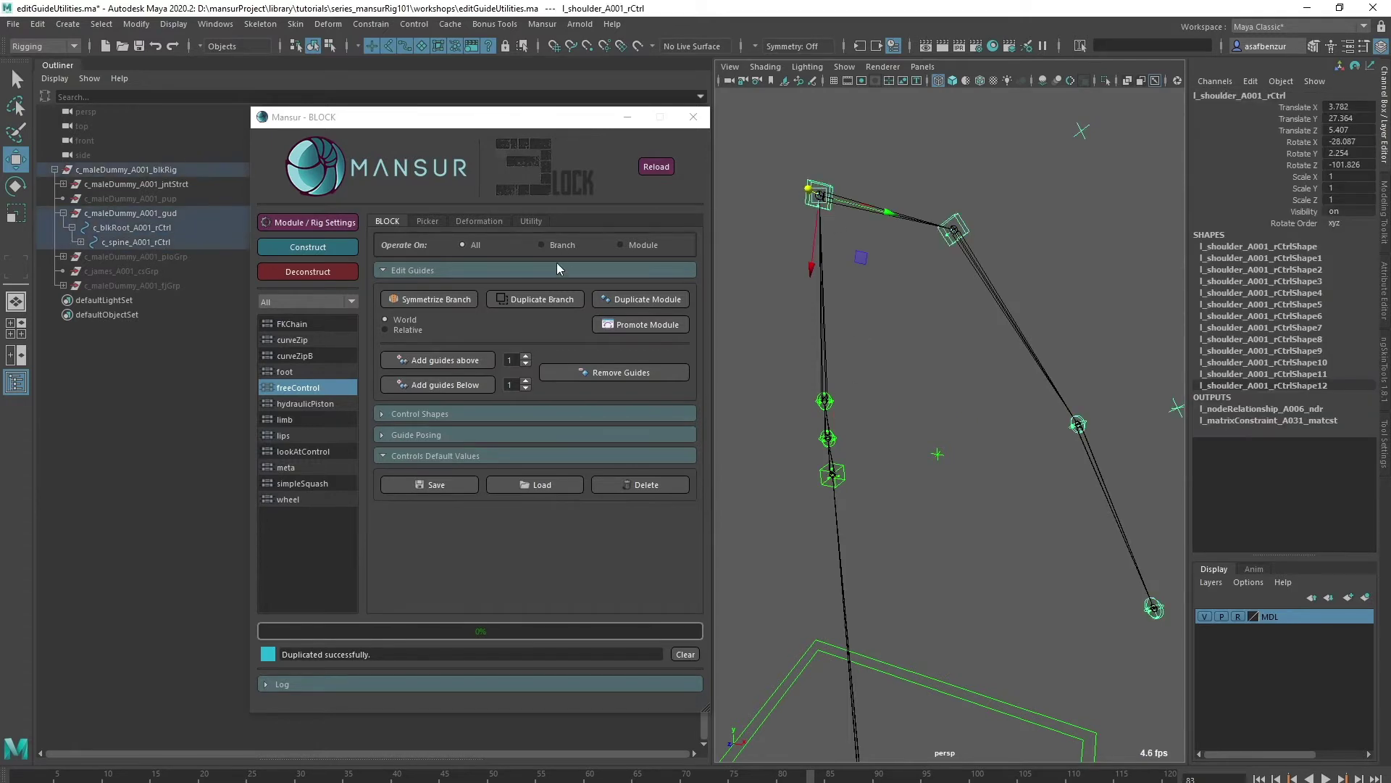
left_click(554, 297)
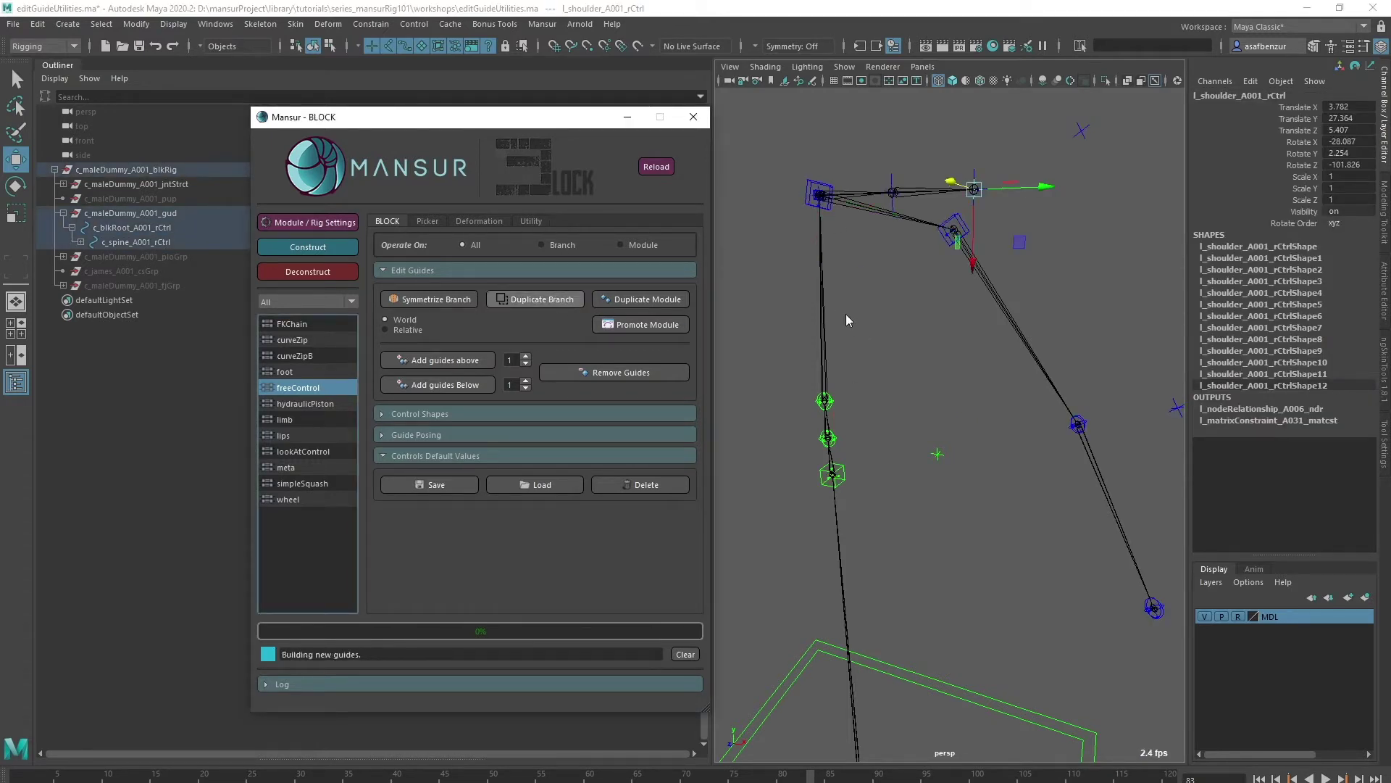
left_click_drag(898, 333, 829, 393, "alt")
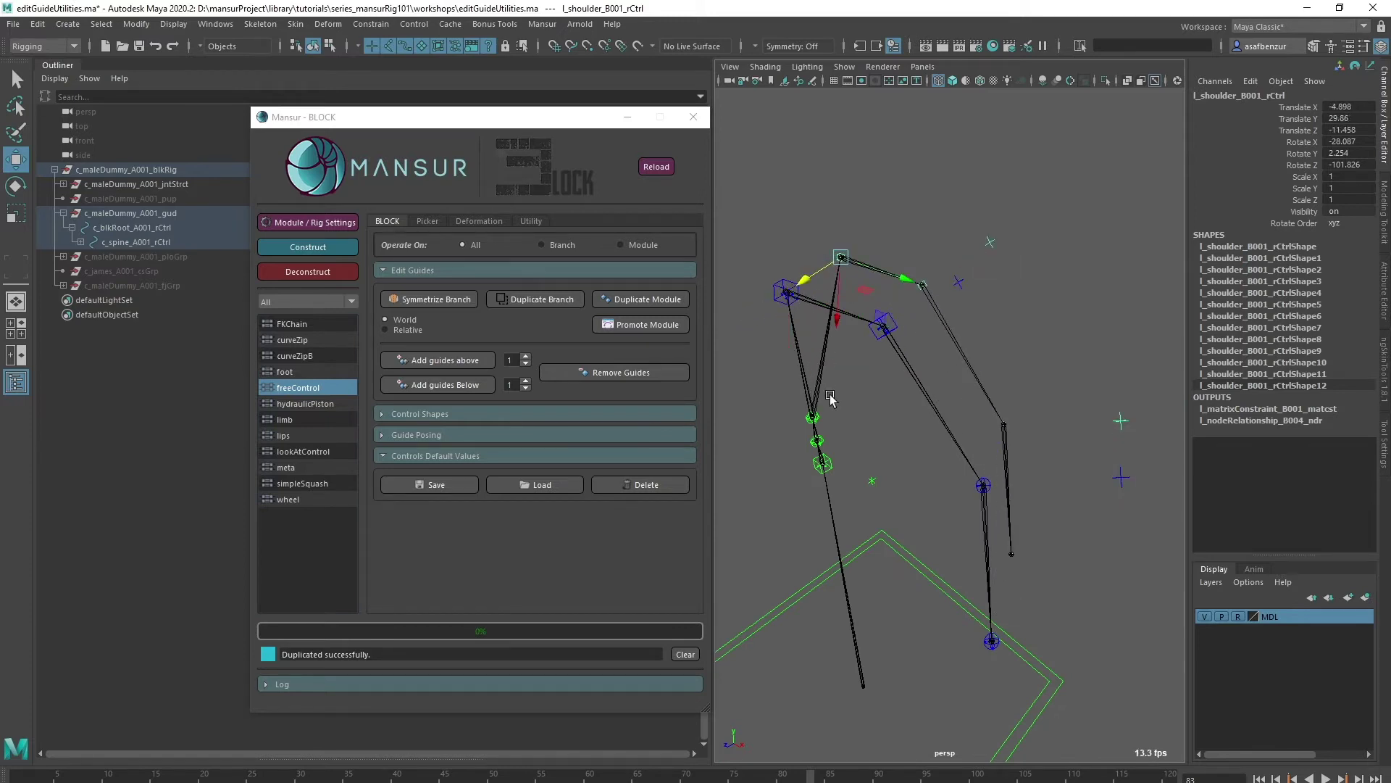
key("Delete")
- Symmetrize the left shoulder branch onto the right side of the guide rig
left_click(788, 288)
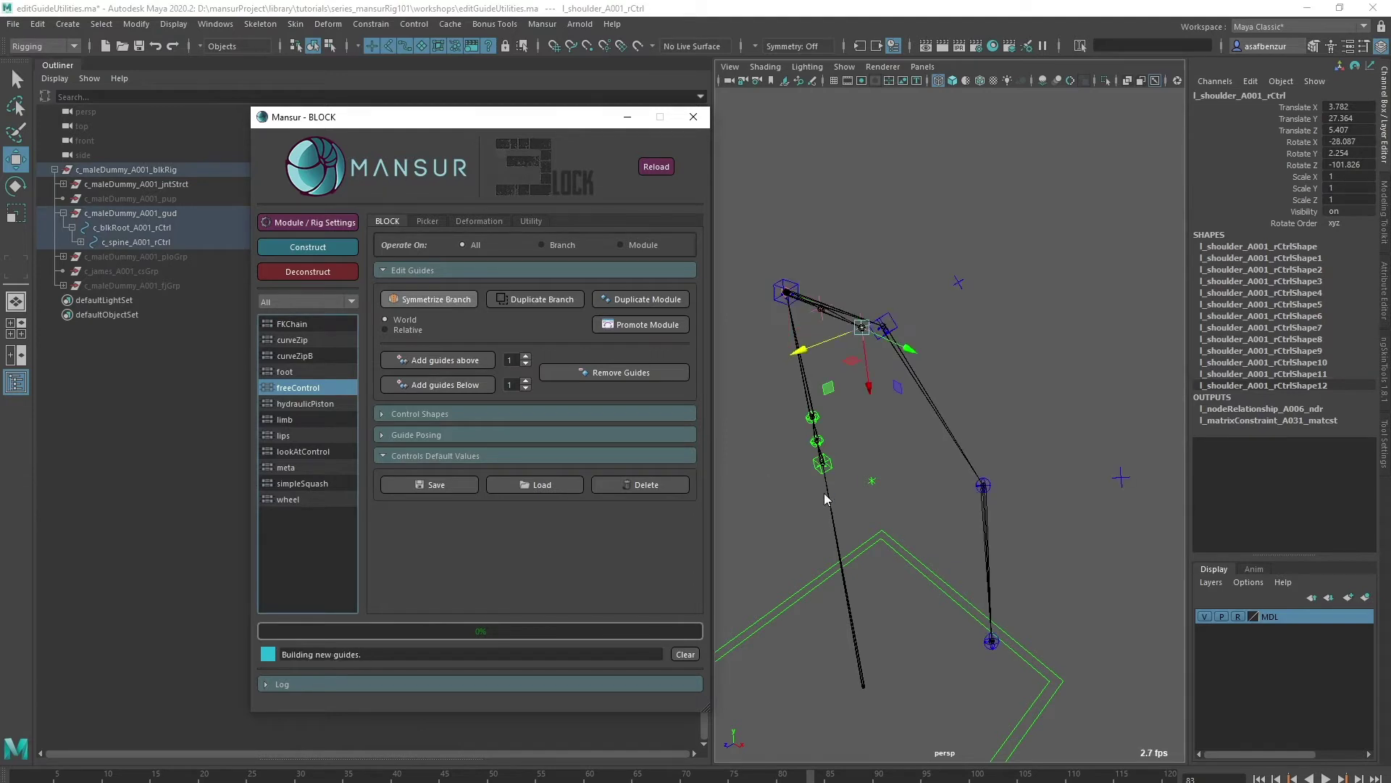
scroll(935, 529, "down", 2)
left_click_drag(934, 528, 1009, 490, "alt")
left_click(1009, 491)
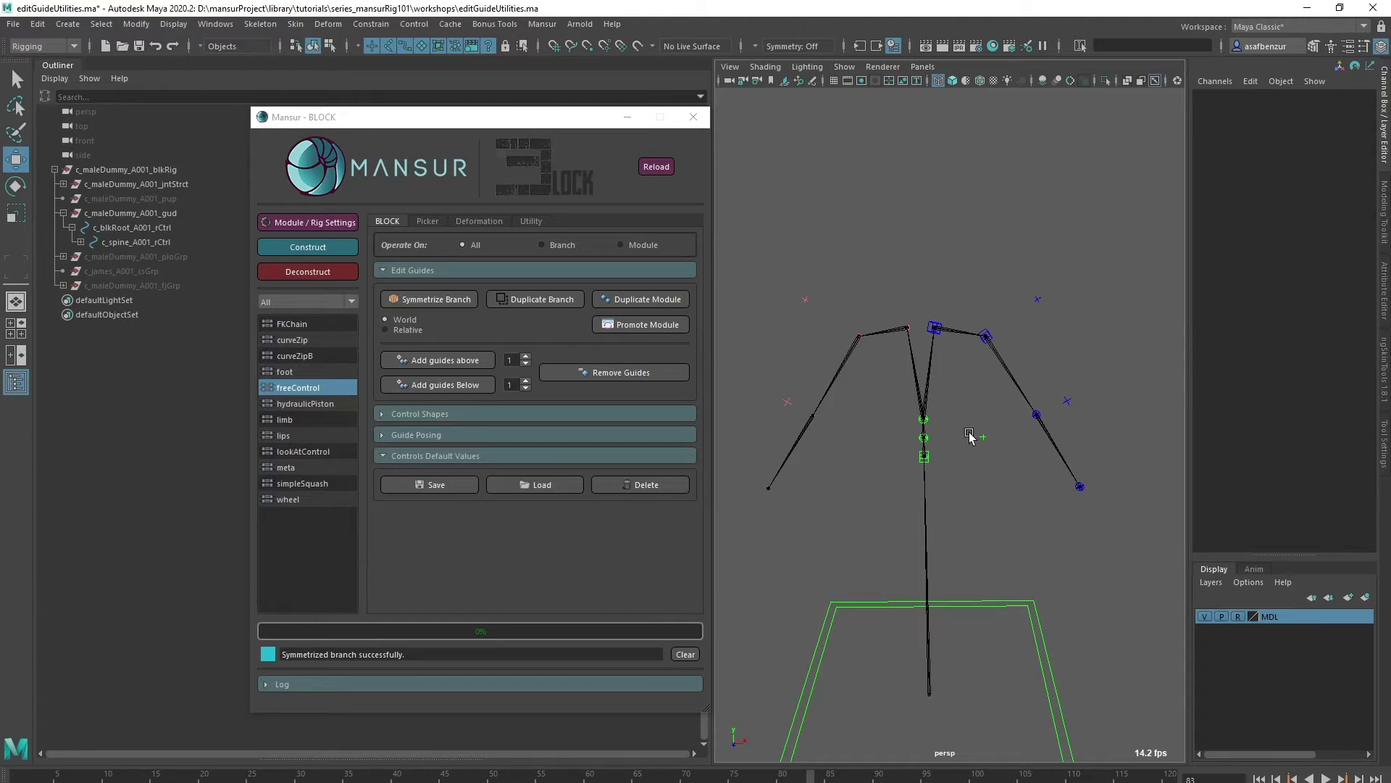
- Run Symmetrize Branch again from the left shoulder guide to rebuild the mirrored right arm
left_click_drag(954, 397, 902, 340, "alt")
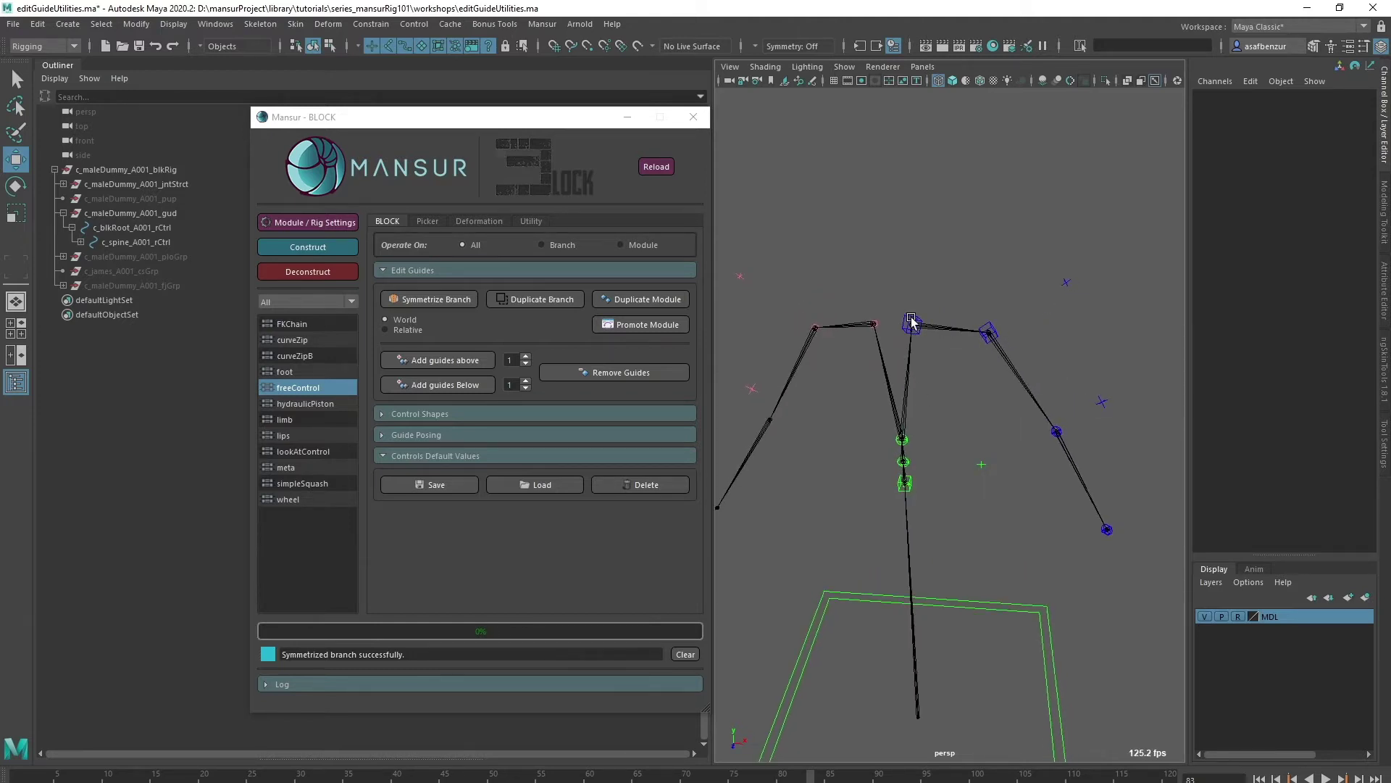
left_click(911, 326)
left_click(459, 299)
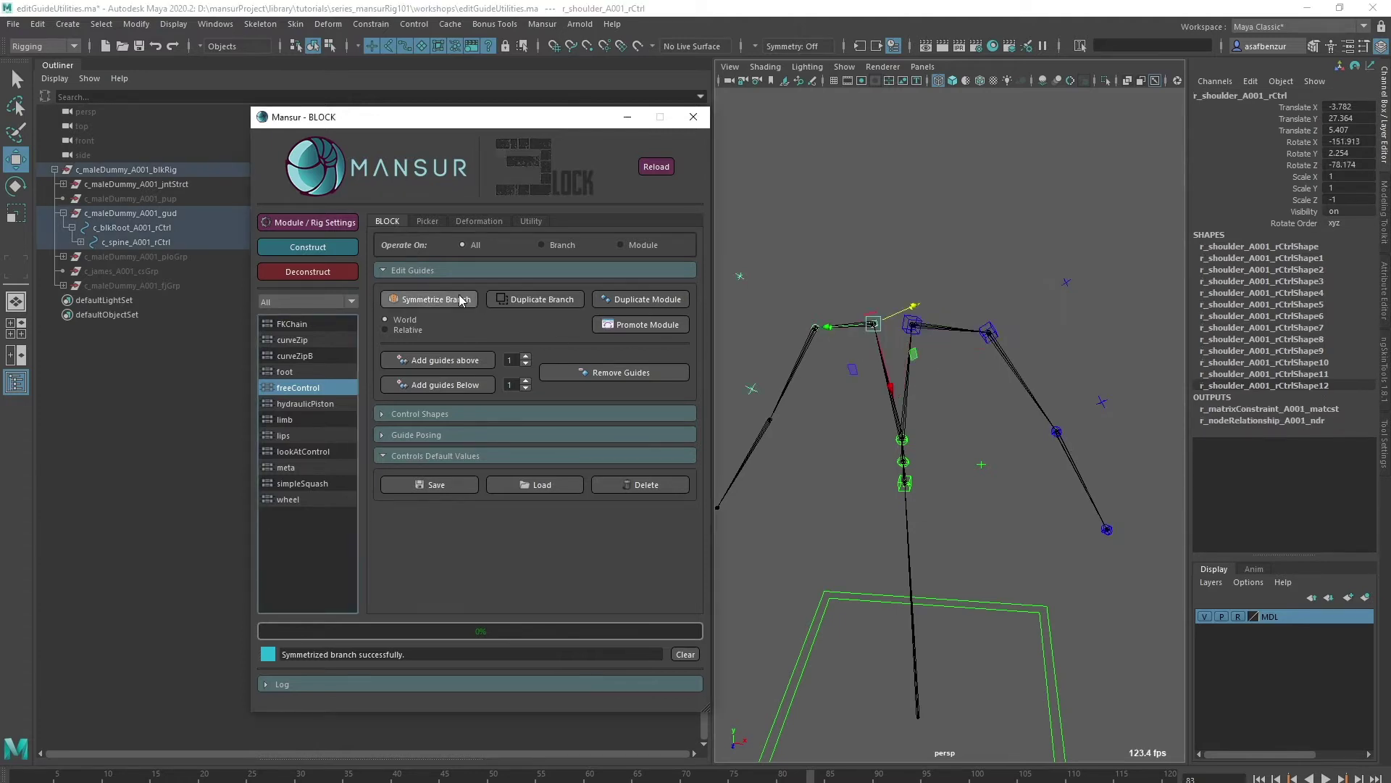
left_click(994, 500)
left_click_drag(994, 500, 999, 556, "alt")
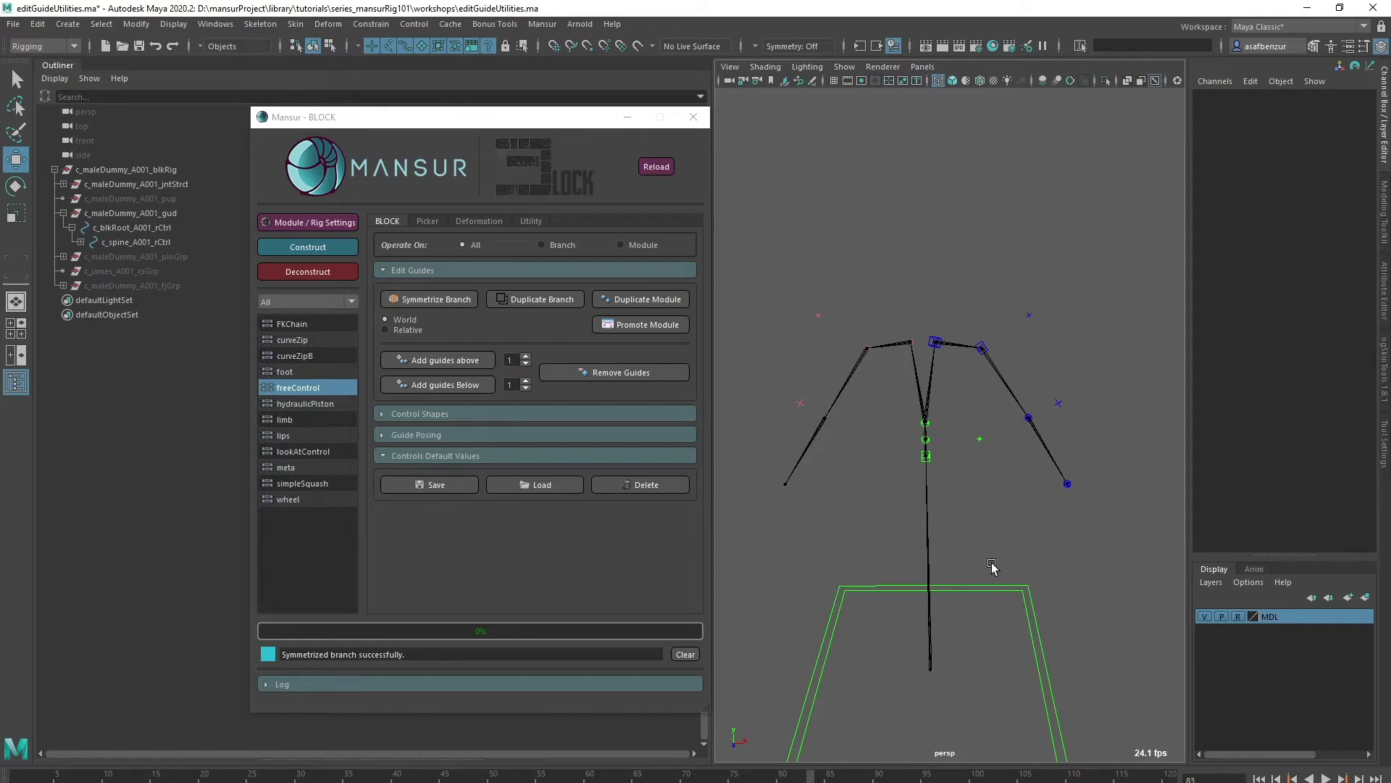
- Build a one-guide freeControl module under the root guide and move it to about X 23.94, Y 60.18
left_click(991, 587)
left_click(304, 393)
double_click(304, 393)
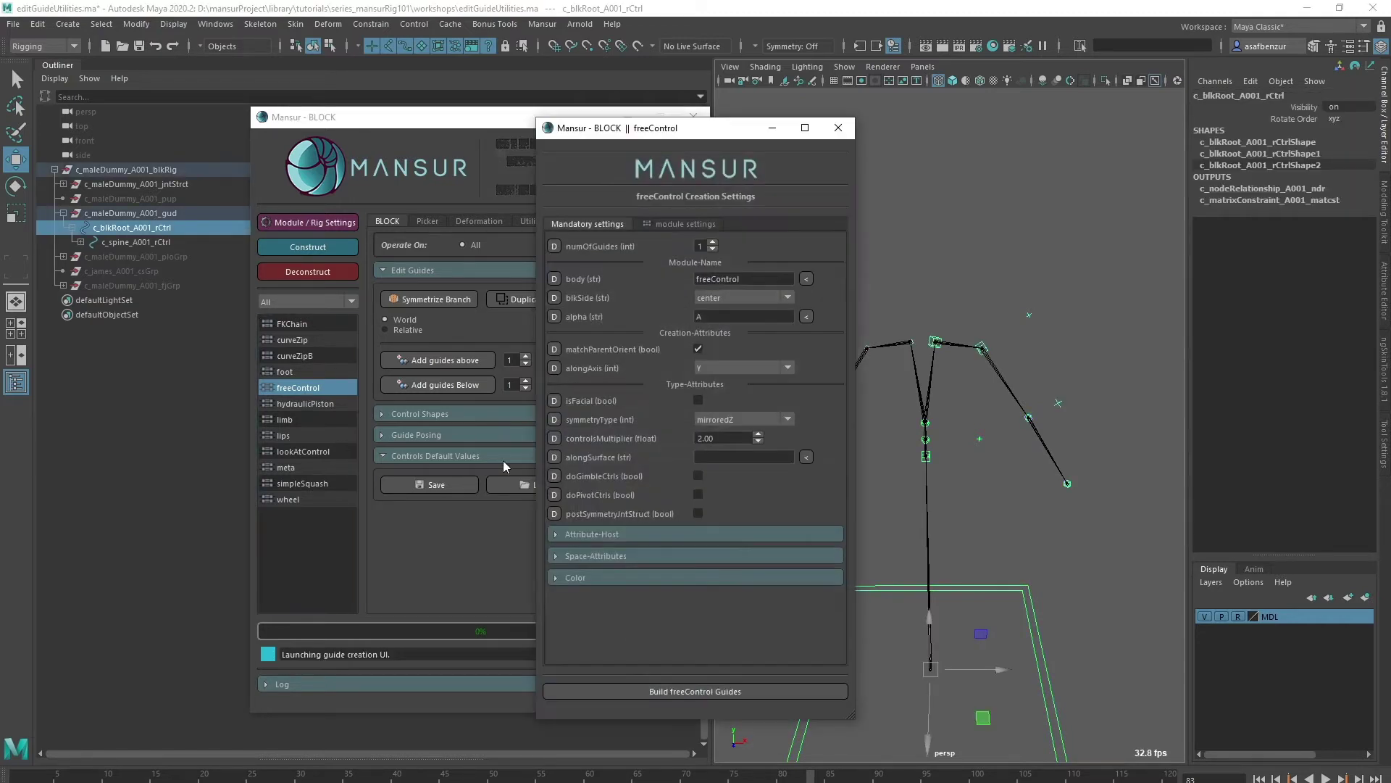
left_click(710, 693)
right_click_drag(914, 624, 941, 605, "alt")
middle_click_drag(941, 606, 959, 550, "alt")
left_click_drag(955, 612, 1052, 425)
left_click(1004, 481)
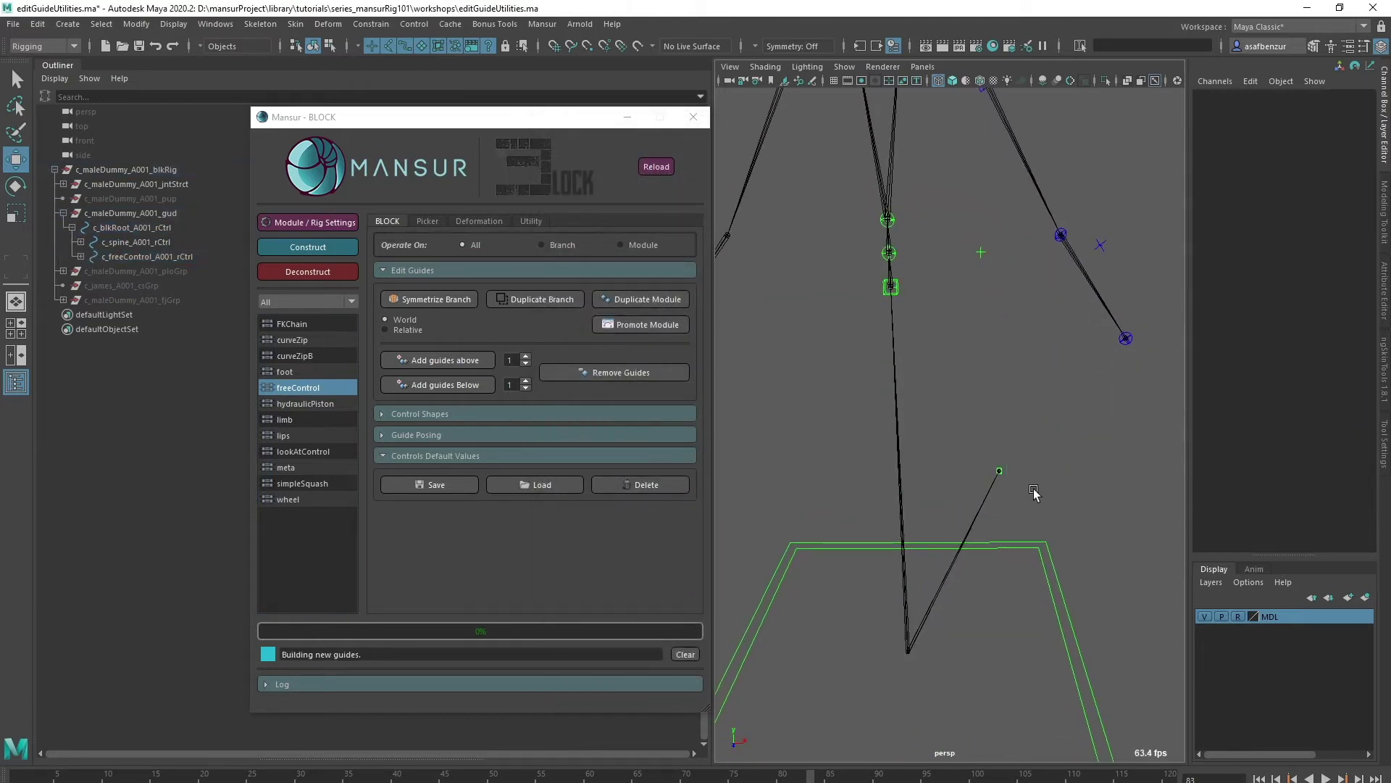
- Promote the freeControl module to the lookAtControl type
left_click(1000, 472)
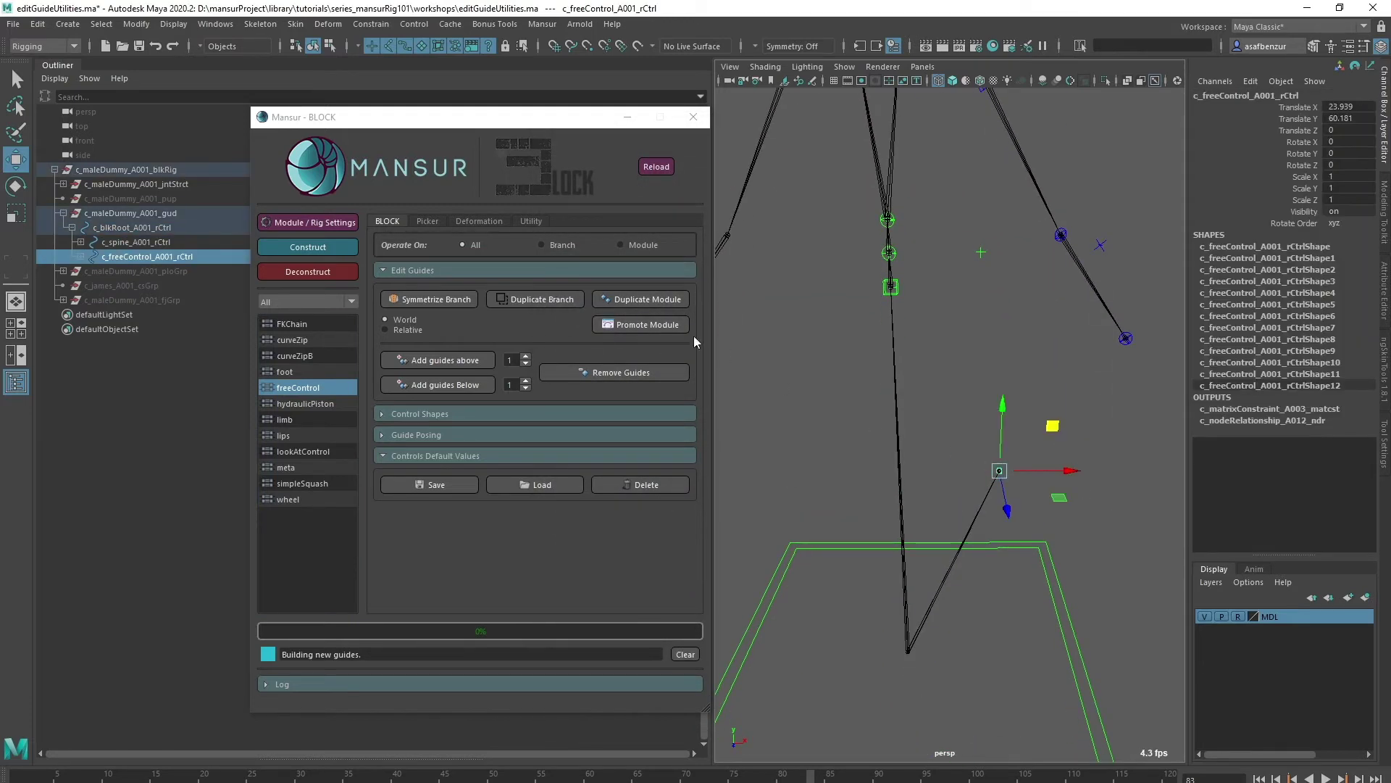
left_click(658, 325)
left_click(498, 415)
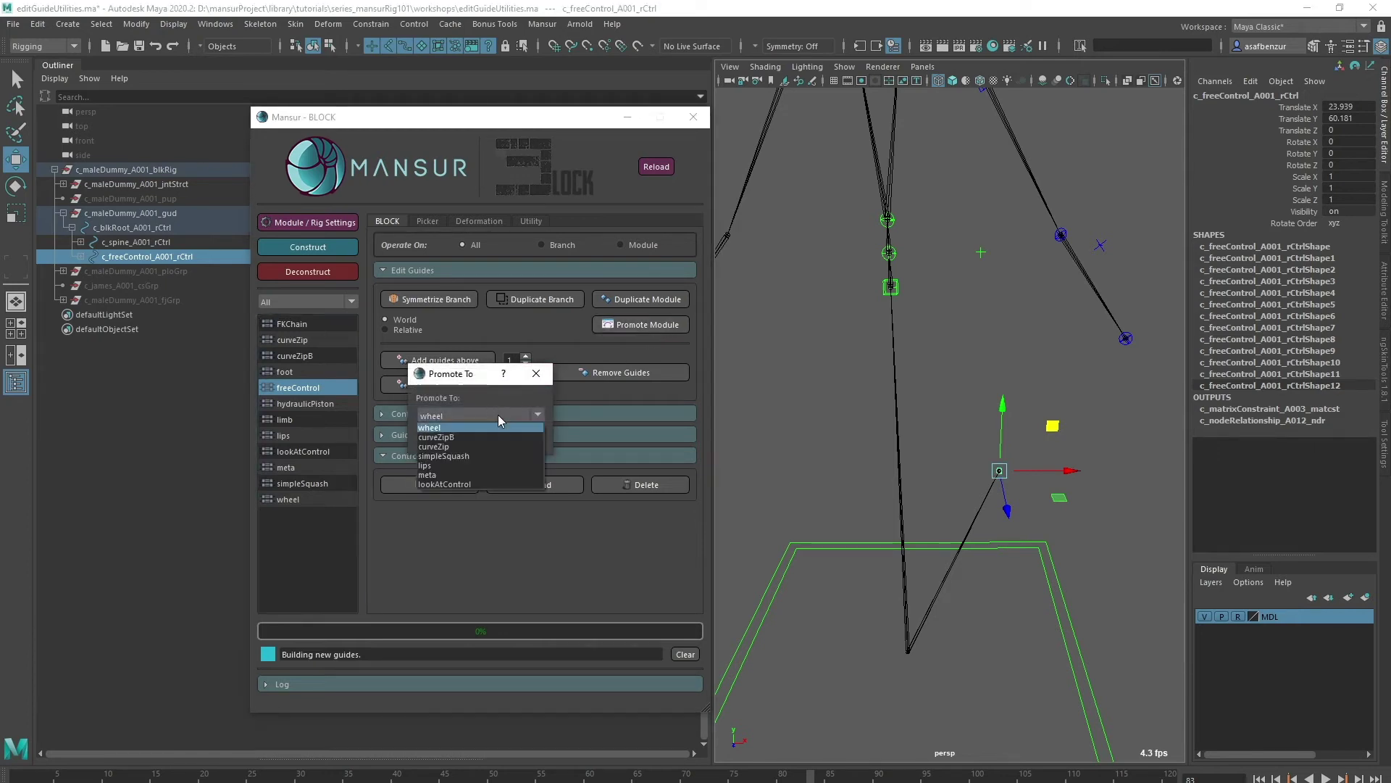
left_click(450, 484)
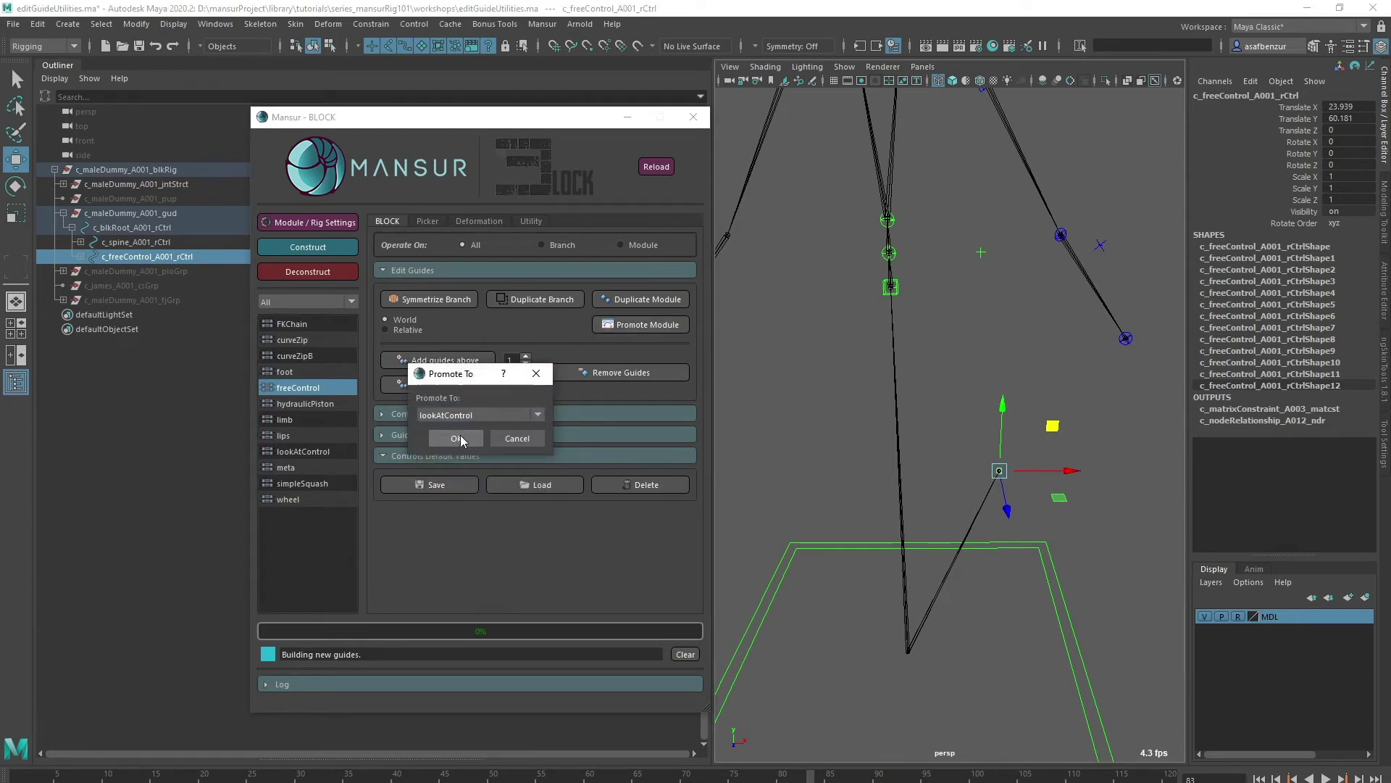
left_click(460, 437)
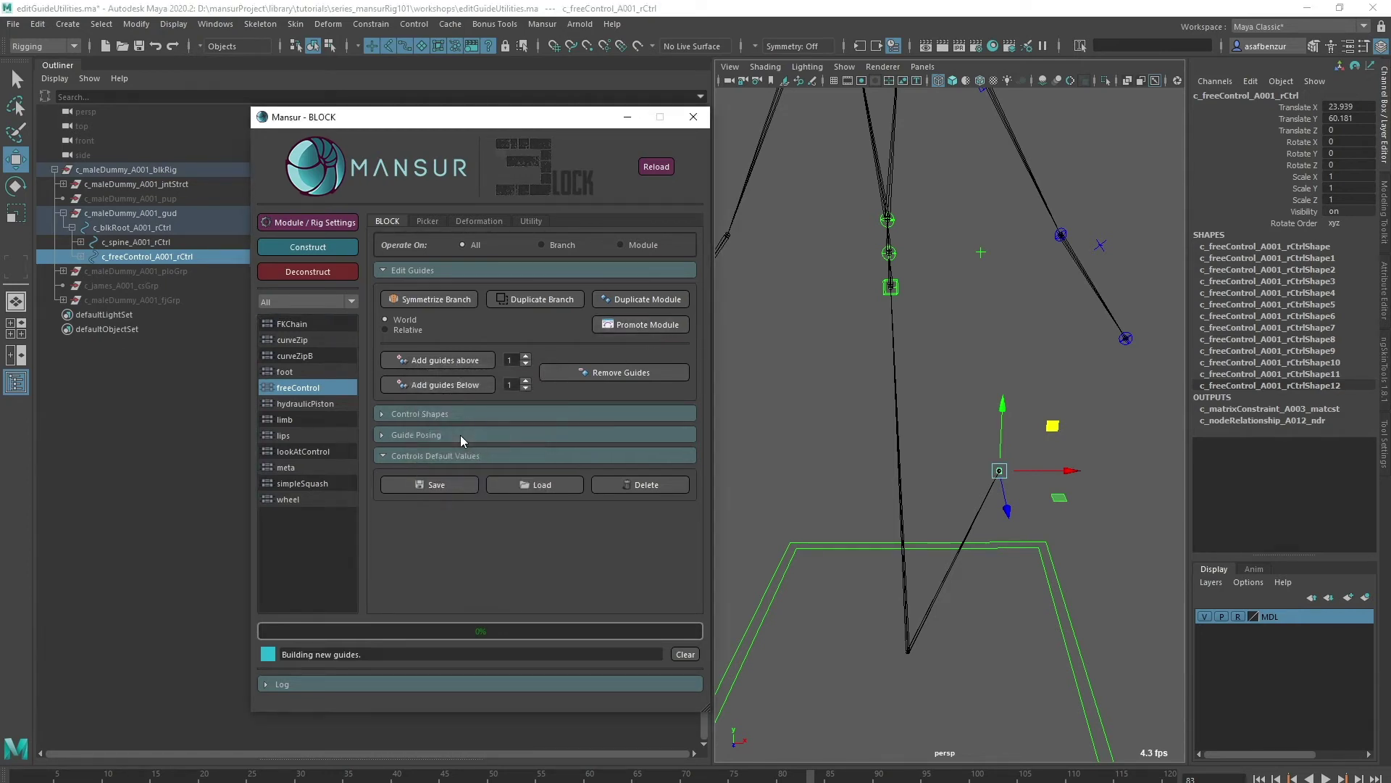
- Check the module type in the promoted guide's module settings and close the settings window
left_click(962, 475)
left_click(999, 471)
left_click(311, 223)
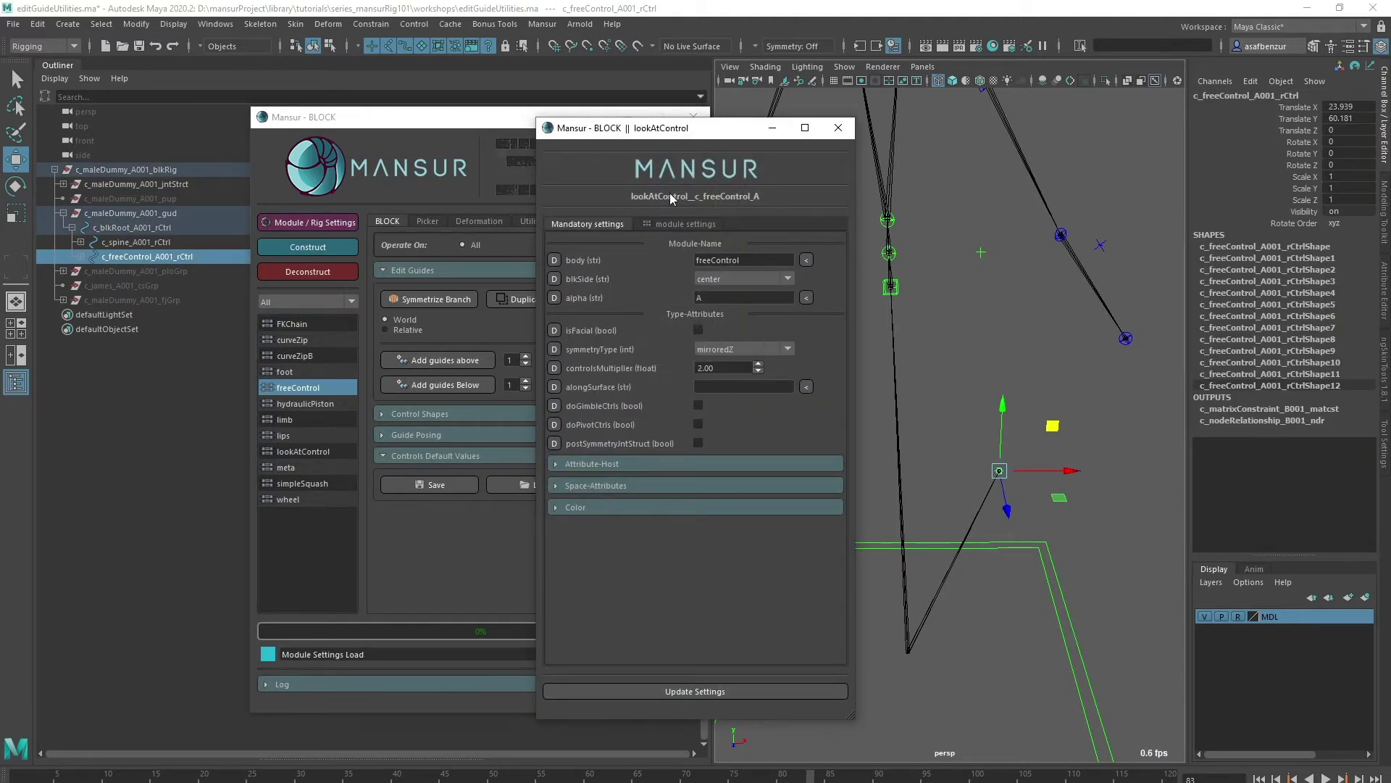
left_click(838, 127)
left_click(980, 382)
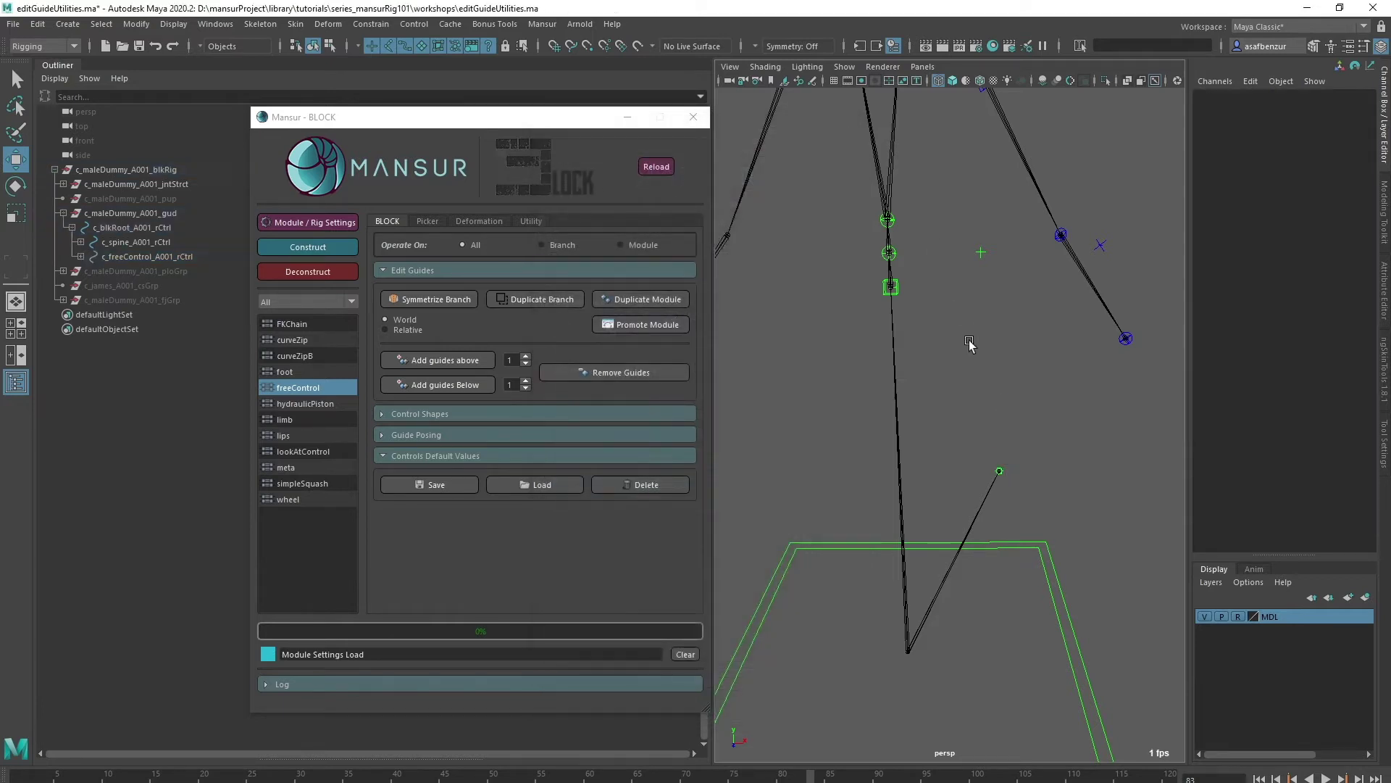
- Review which module types the lookAtControl module can be promoted to, and cancel the promotion
left_click(1000, 471)
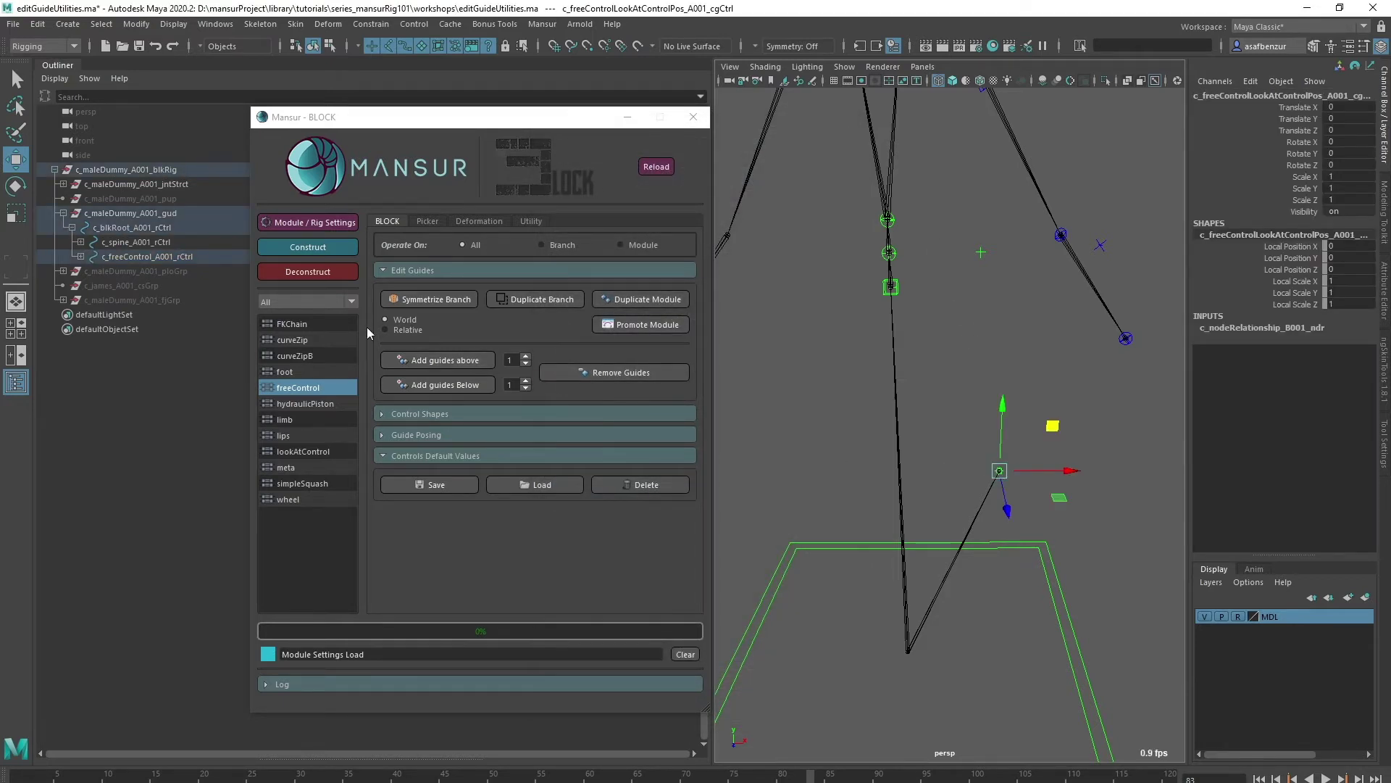
left_click(637, 328)
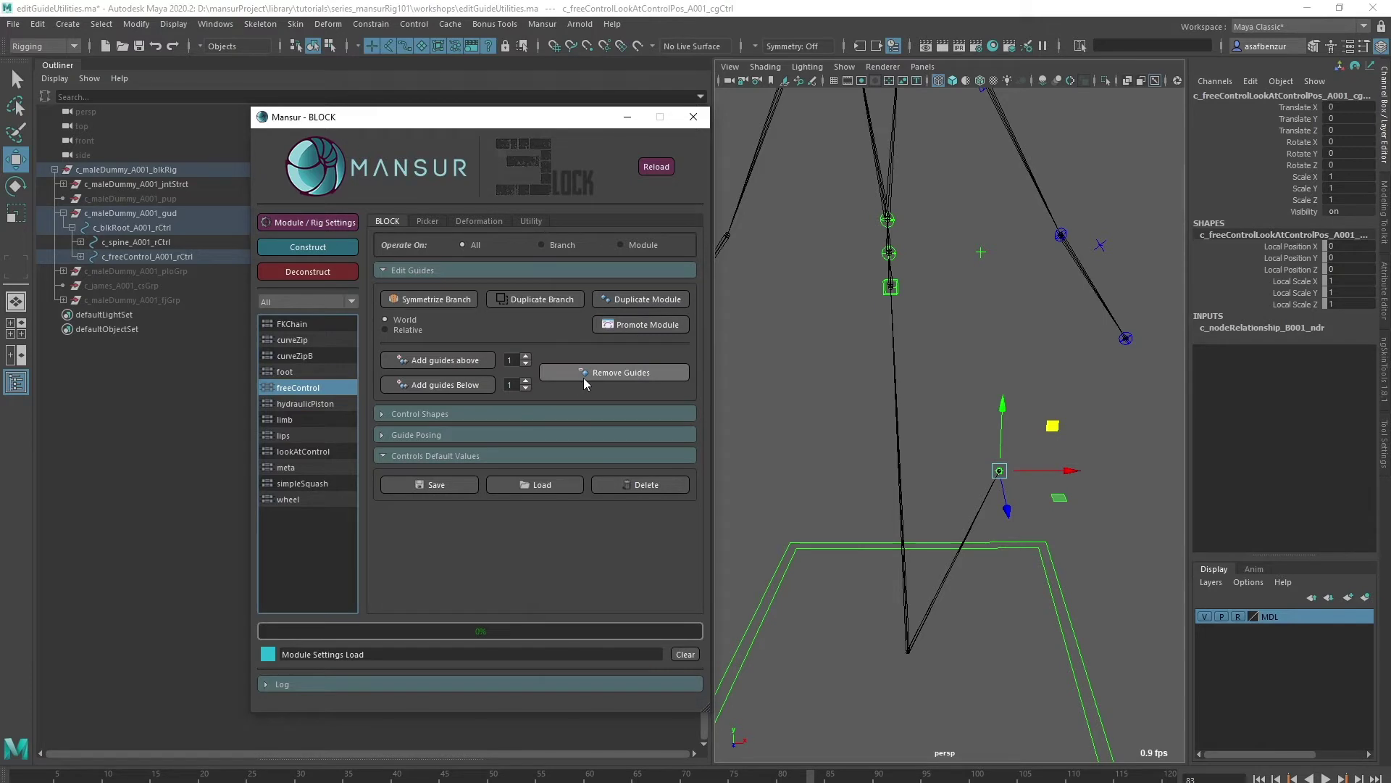
left_click(1040, 378)
scroll(1022, 467, "up", 3)
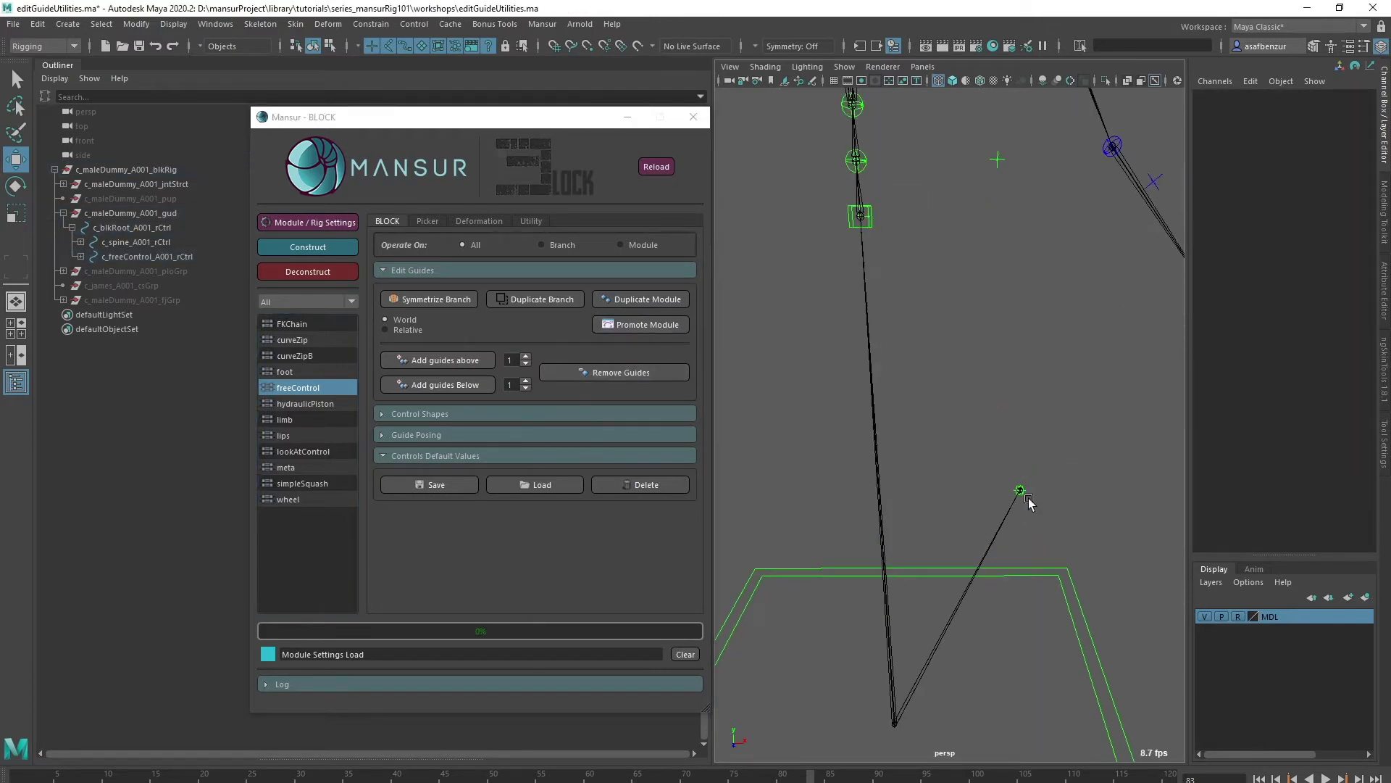
left_click(1020, 494)
left_click(663, 326)
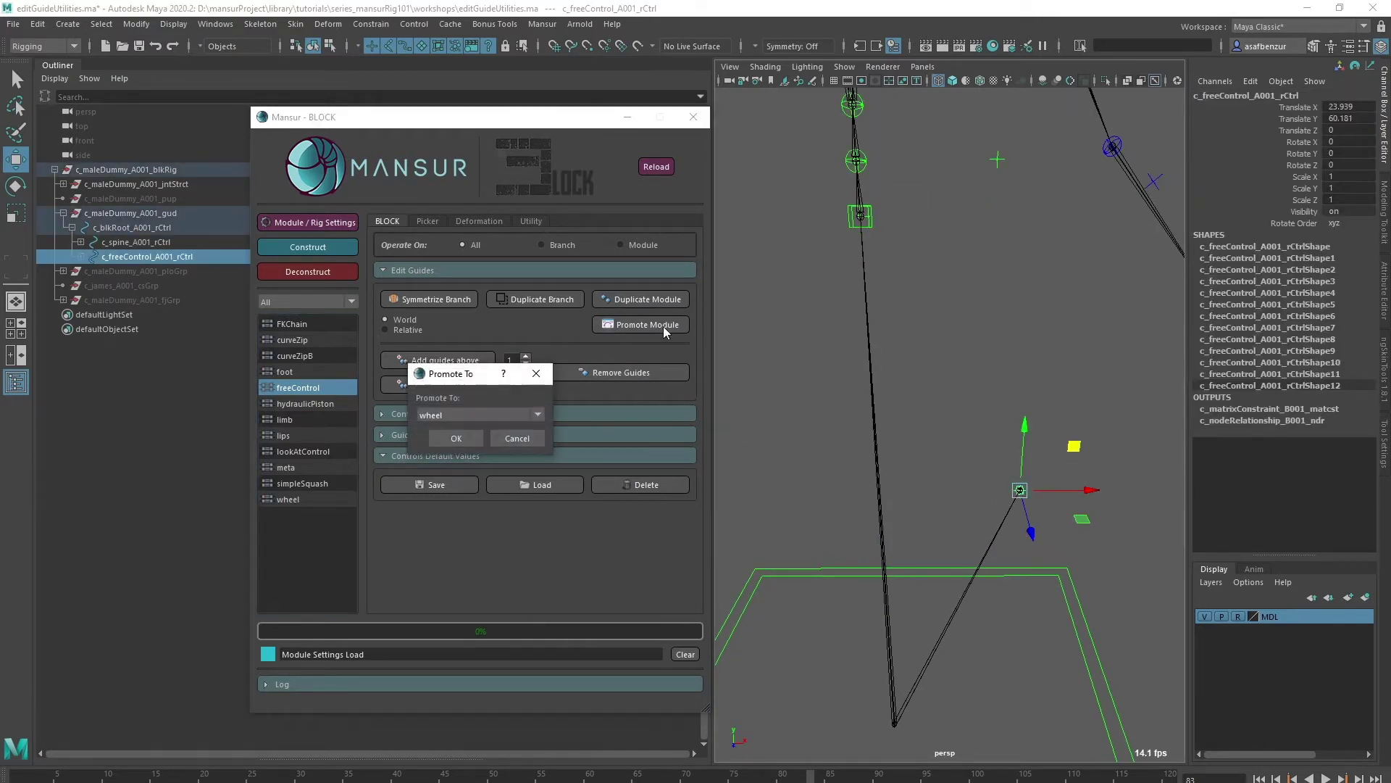
left_click(497, 413)
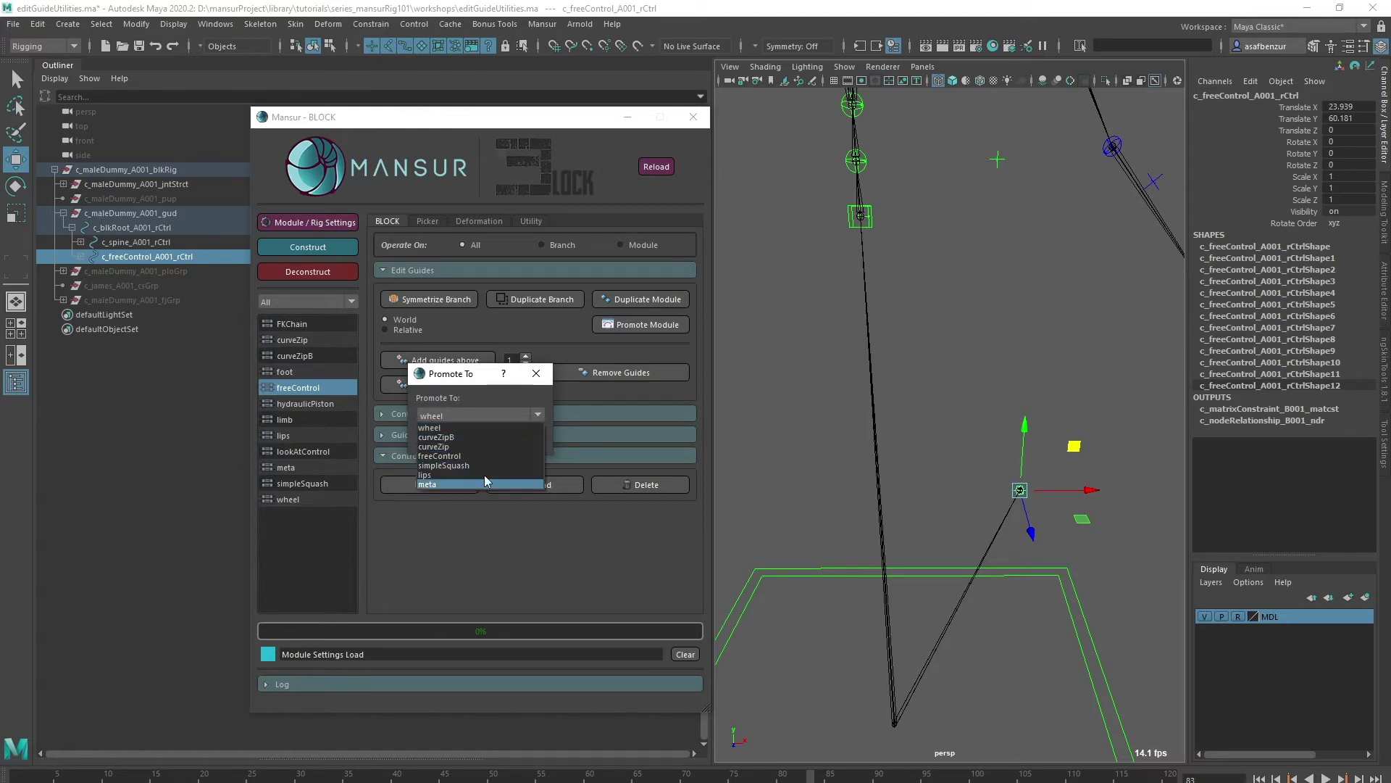
left_click(488, 392)
left_click(537, 374)
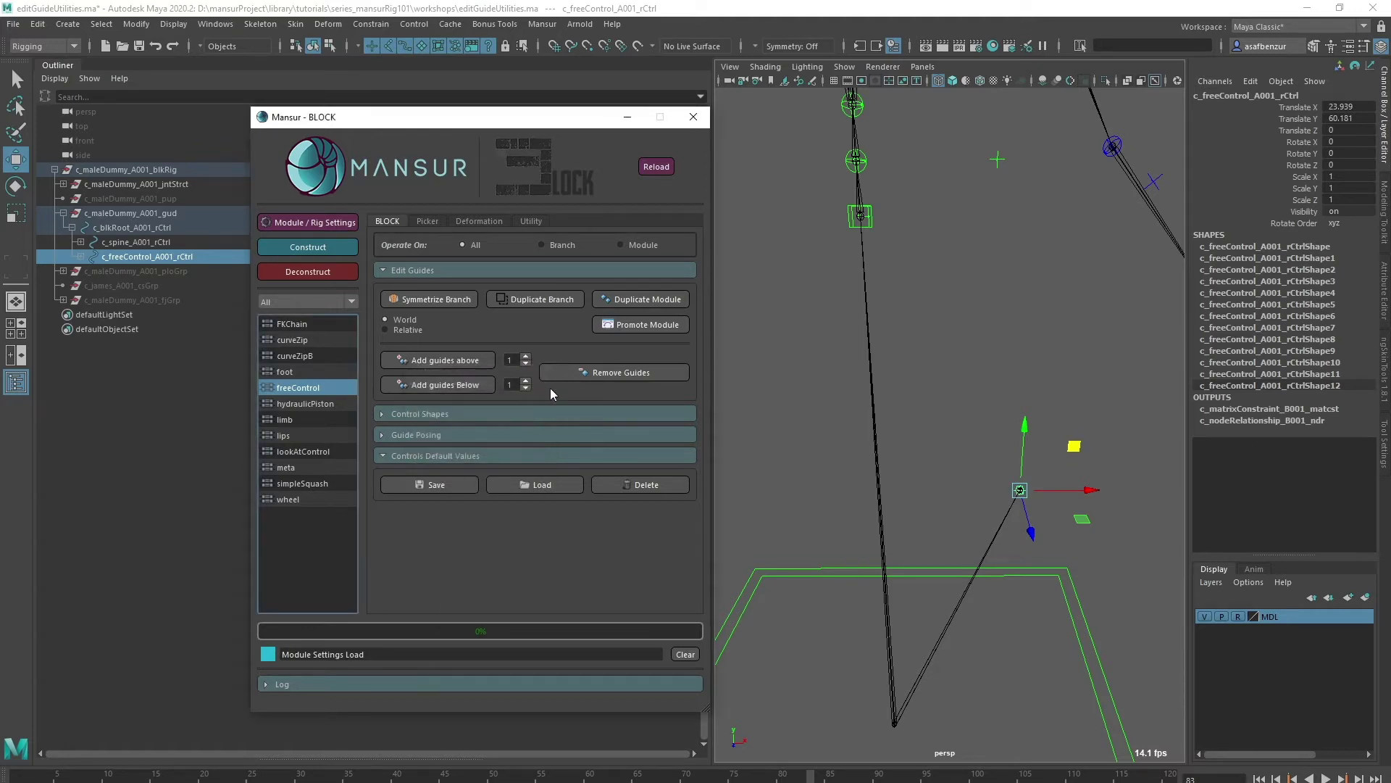
- Delete the promoted lookAtControl module from under the root guide
left_click(972, 399)
left_click(1020, 490)
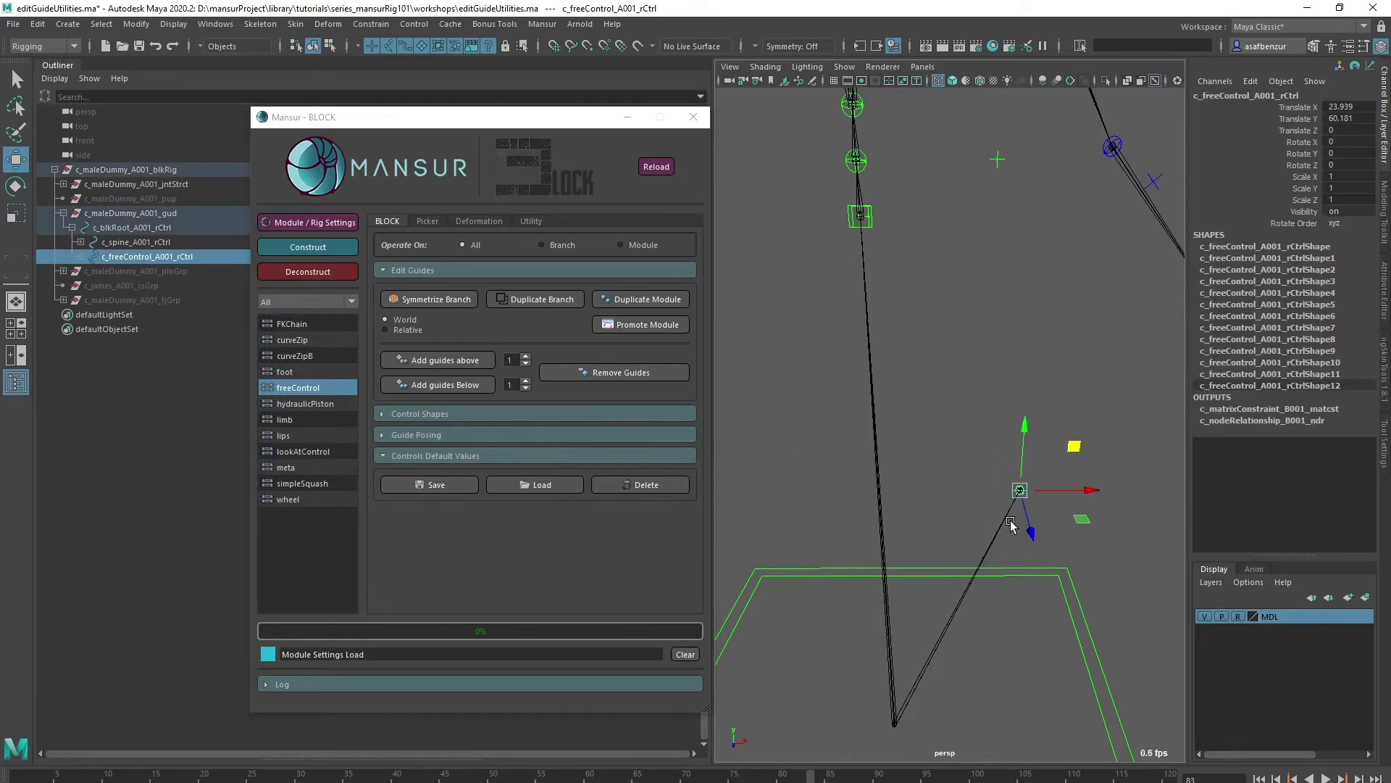
left_click_drag(1011, 498, 916, 519, "alt")
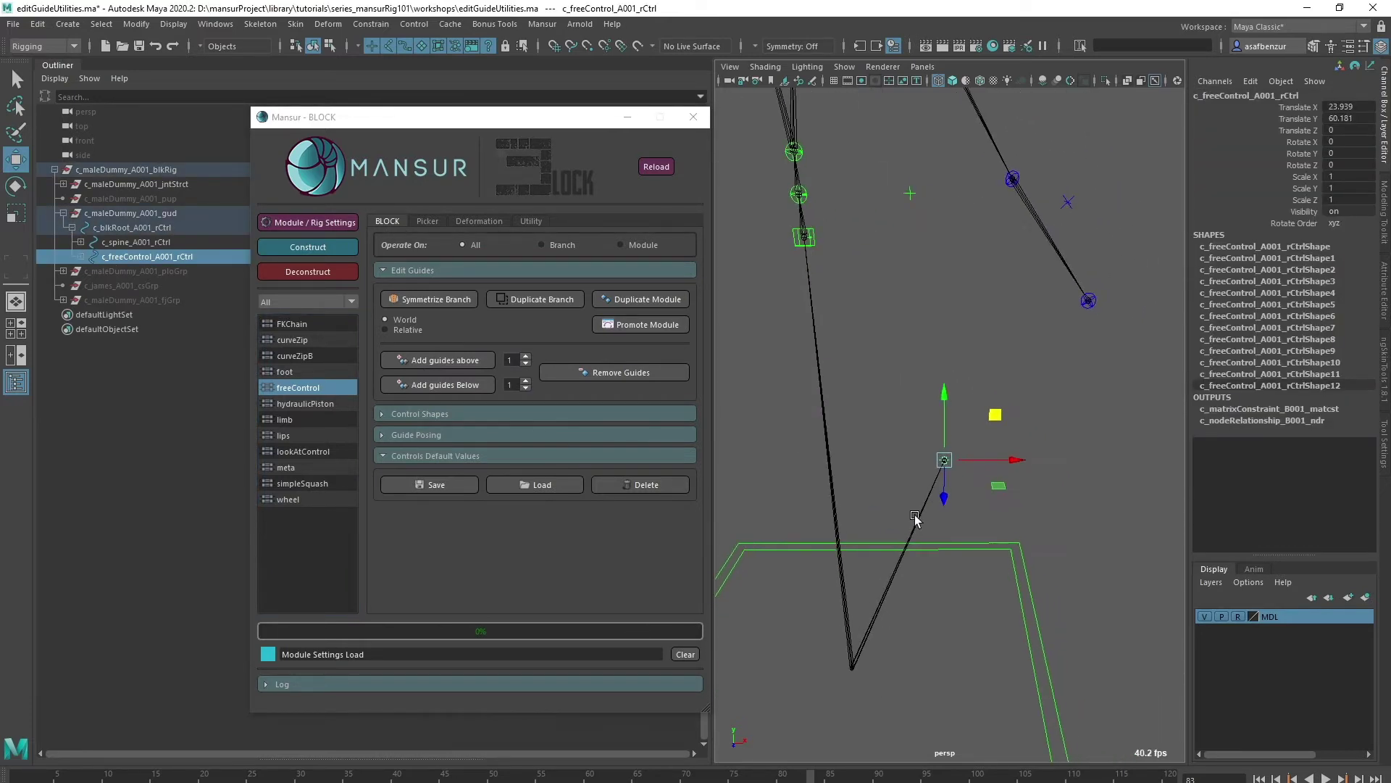
key("Delete")
- Add one guide above the topmost guide of the spine module
key("a")
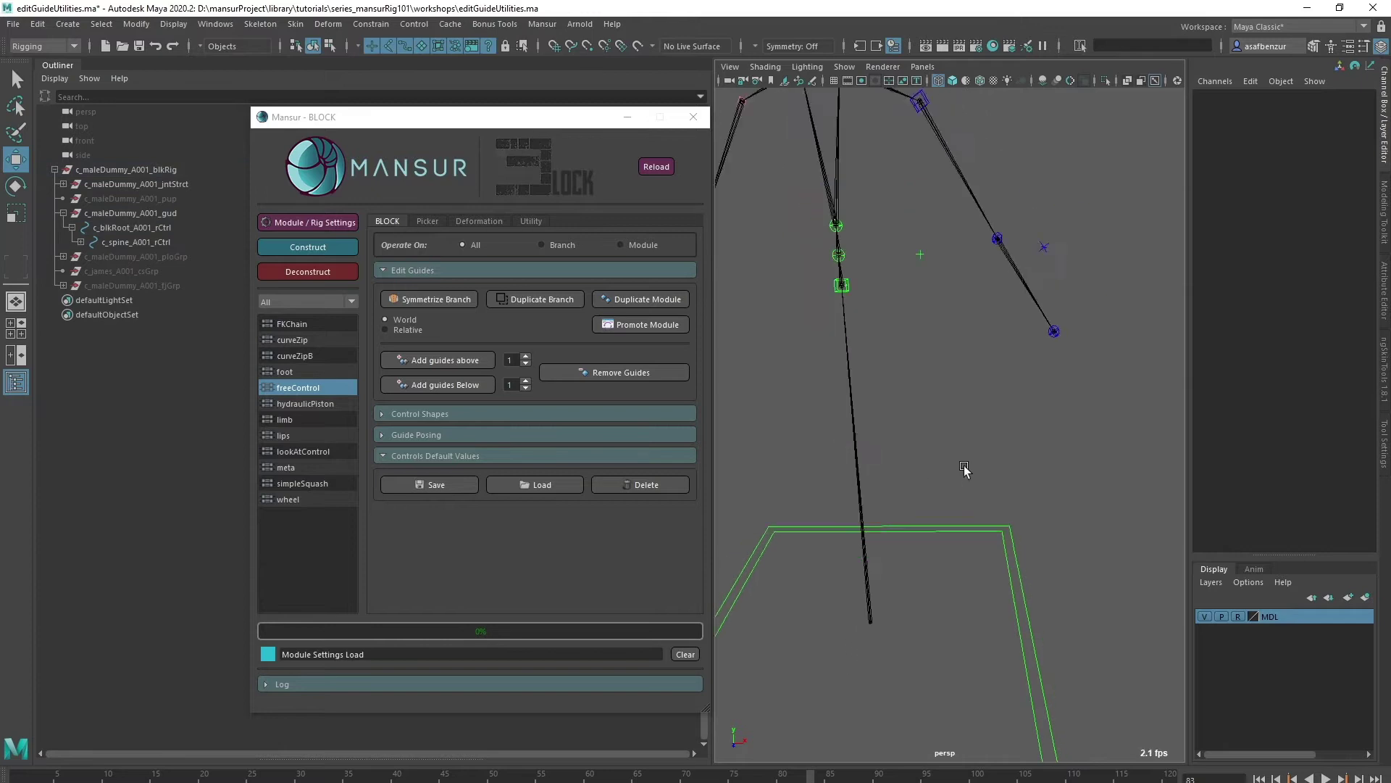
scroll(906, 432, "up", 6)
middle_click_drag(906, 432, 984, 500, "alt")
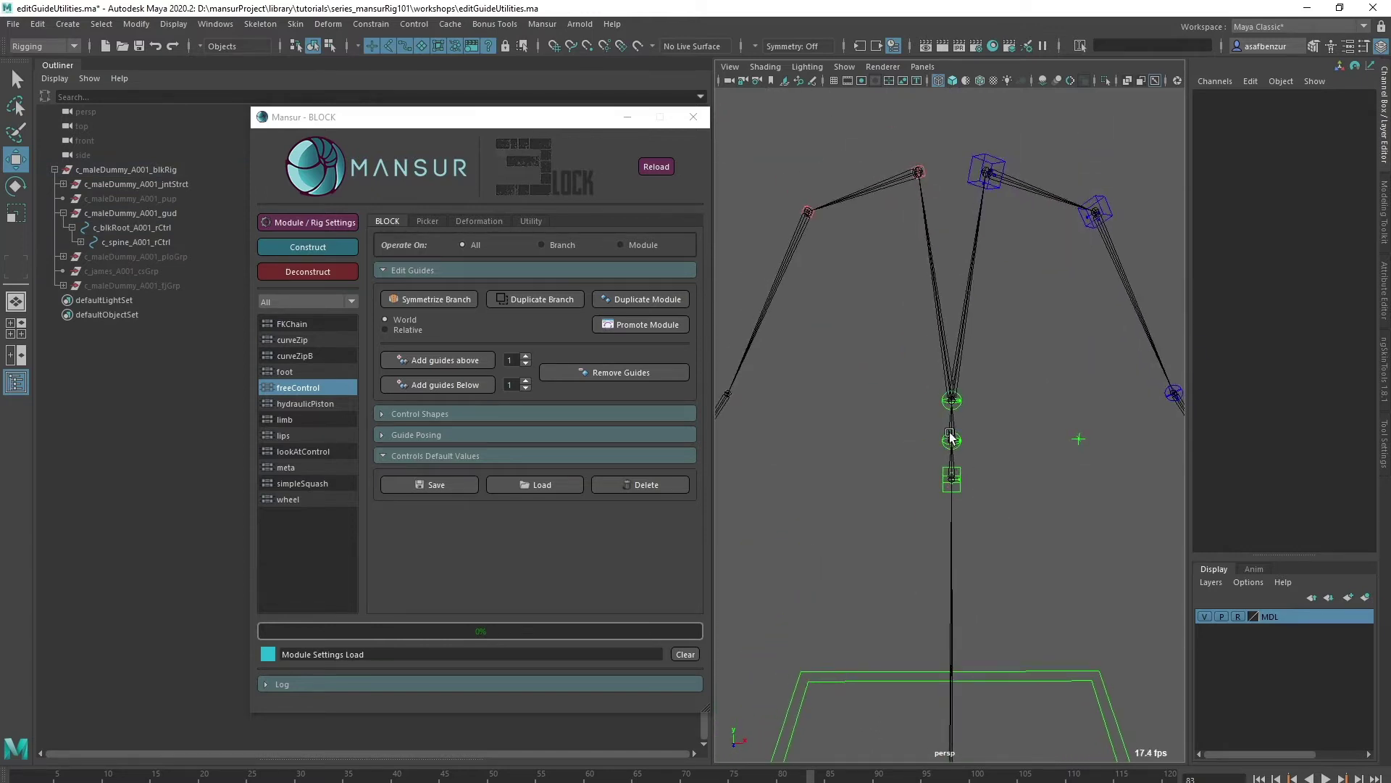
left_click_drag(951, 437, 942, 421, "alt")
scroll(942, 423, "up", 4)
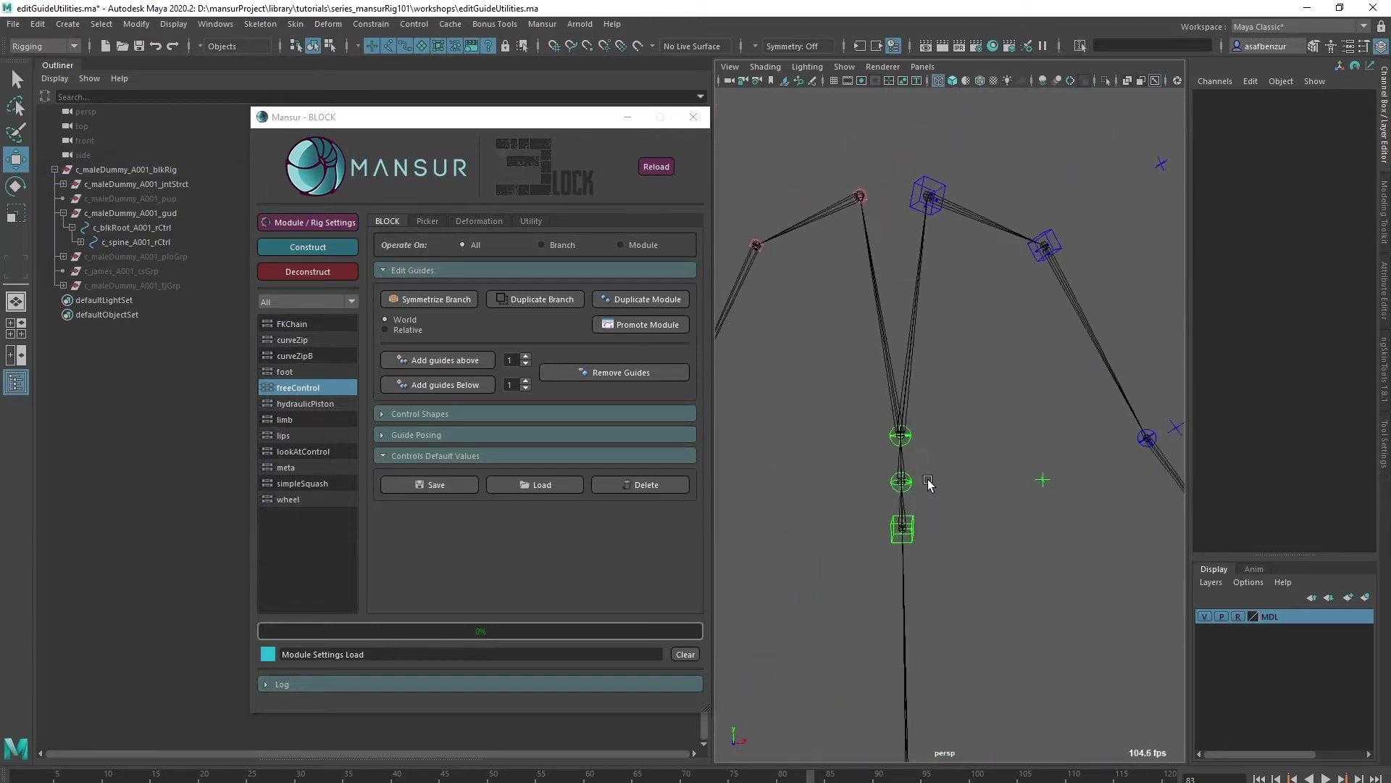
left_click(903, 437)
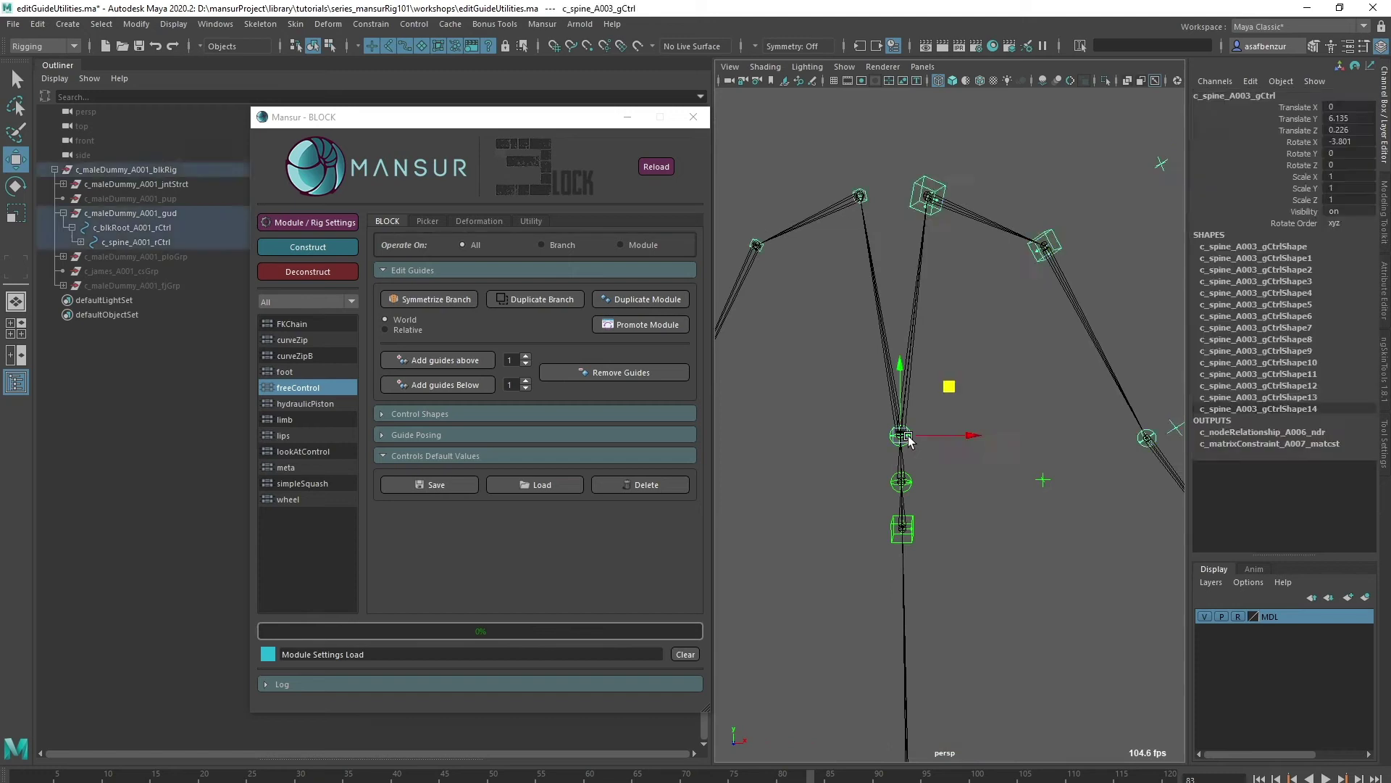
left_click(445, 360)
left_click(444, 359)
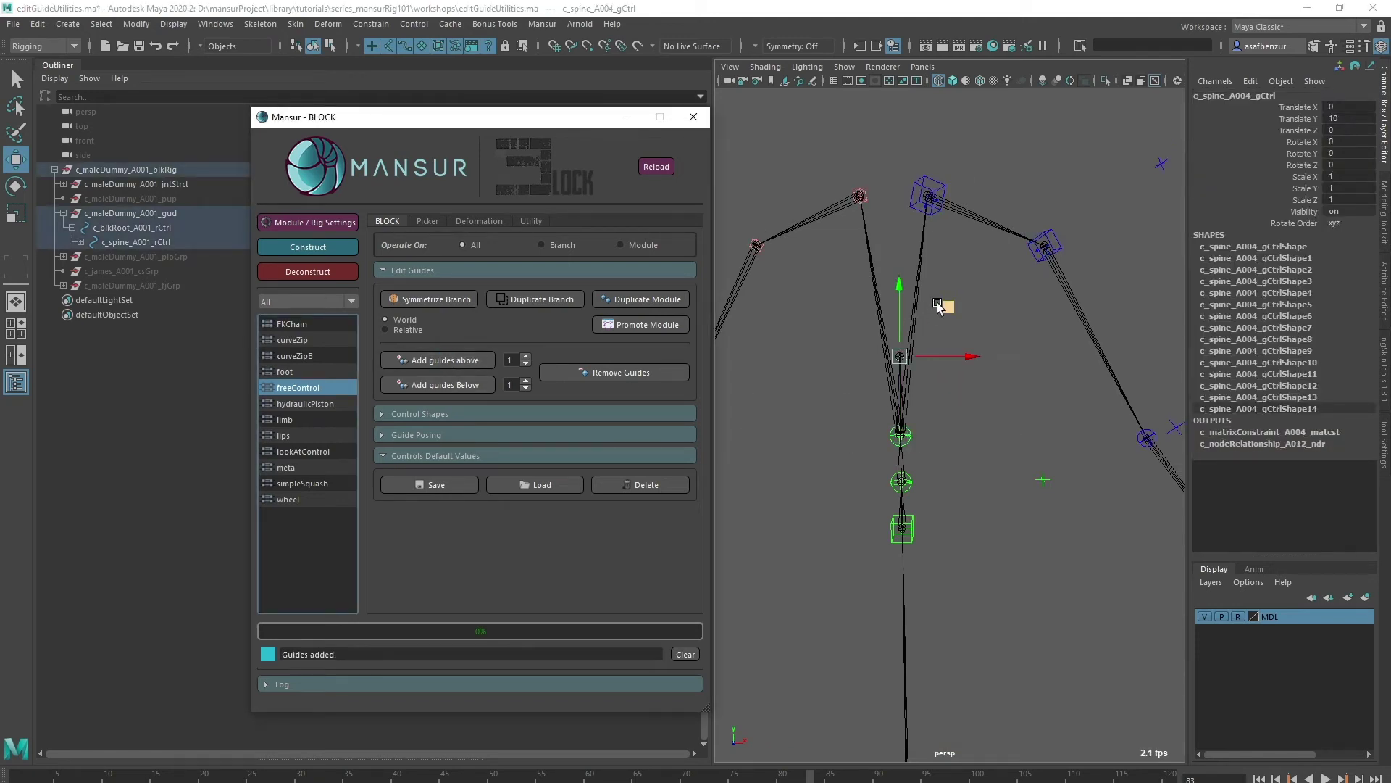
- Remove the added guide from the top of the spine module and clear the selection
left_click_drag(922, 290, 851, 301)
left_click(602, 371)
left_click(1013, 425)
- Try to add a guide above the left arm's end guide and to remove a guide from that arm module
right_click_drag(1101, 540, 965, 531, "alt")
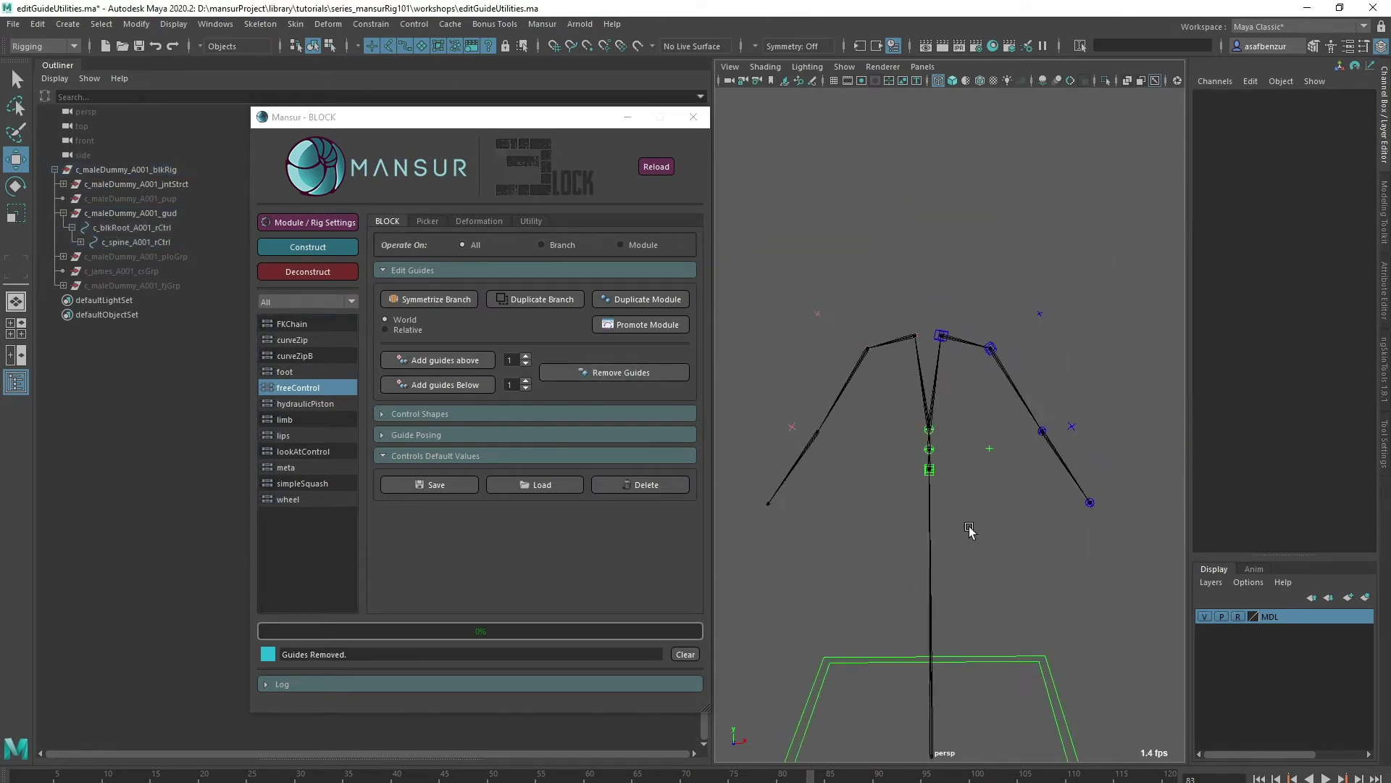
left_click_drag(965, 531, 947, 459, "alt")
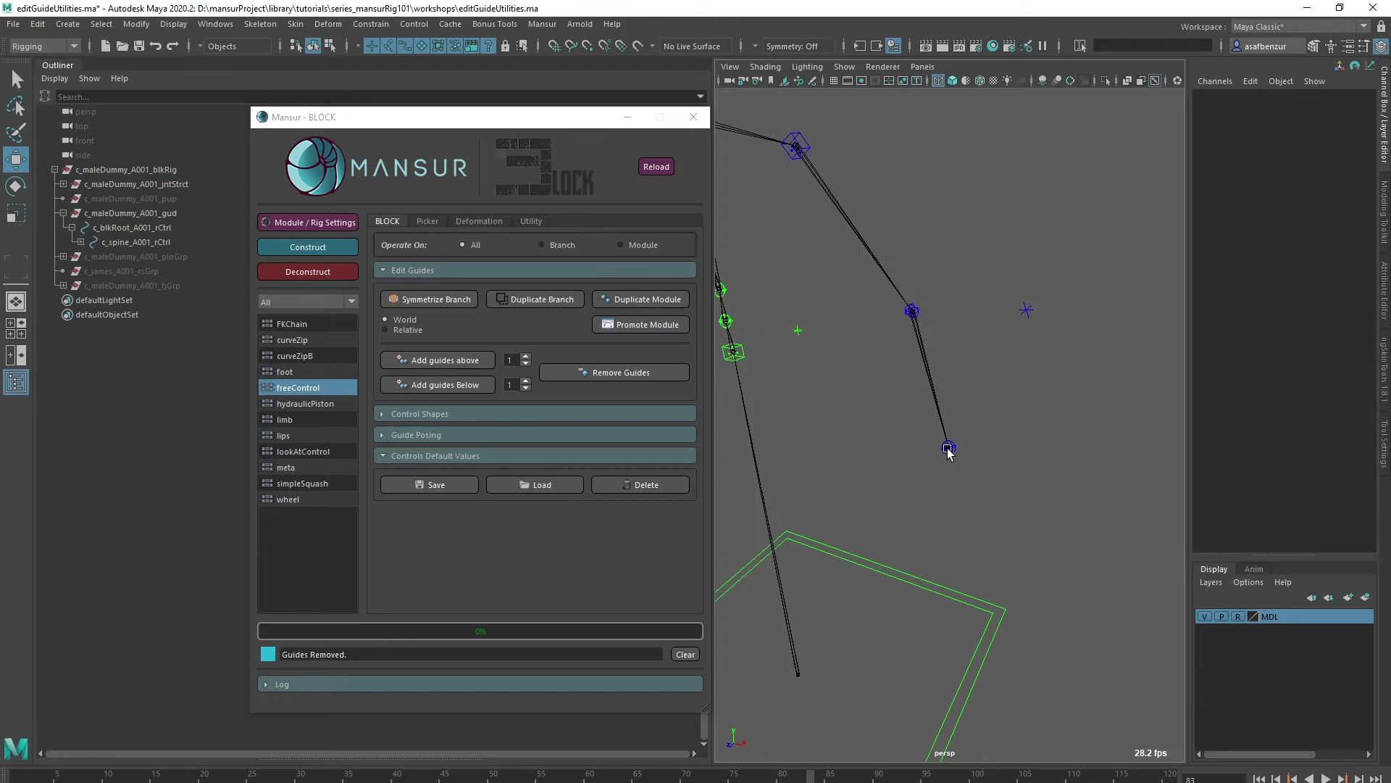
left_click(949, 448)
left_click(468, 363)
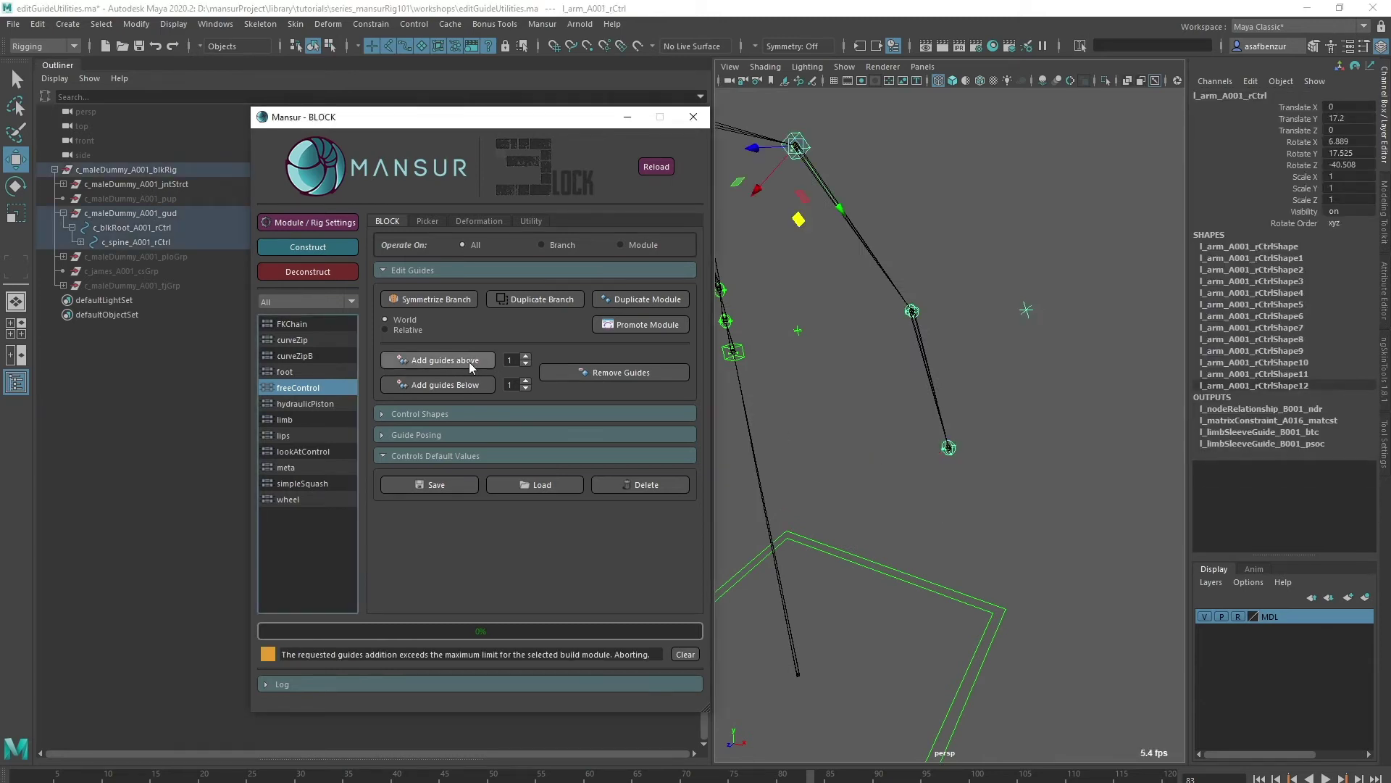
left_click(924, 491)
left_click(948, 448)
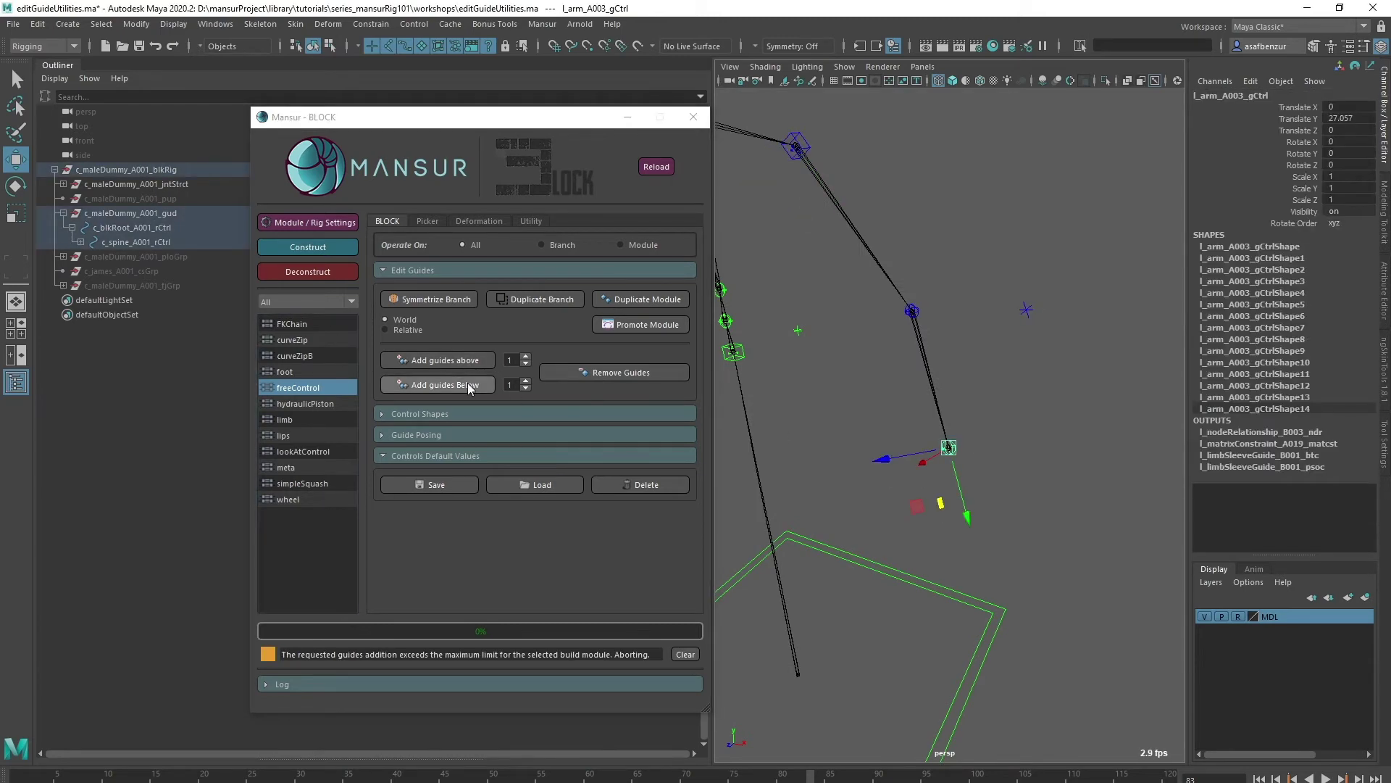
left_click(585, 375)
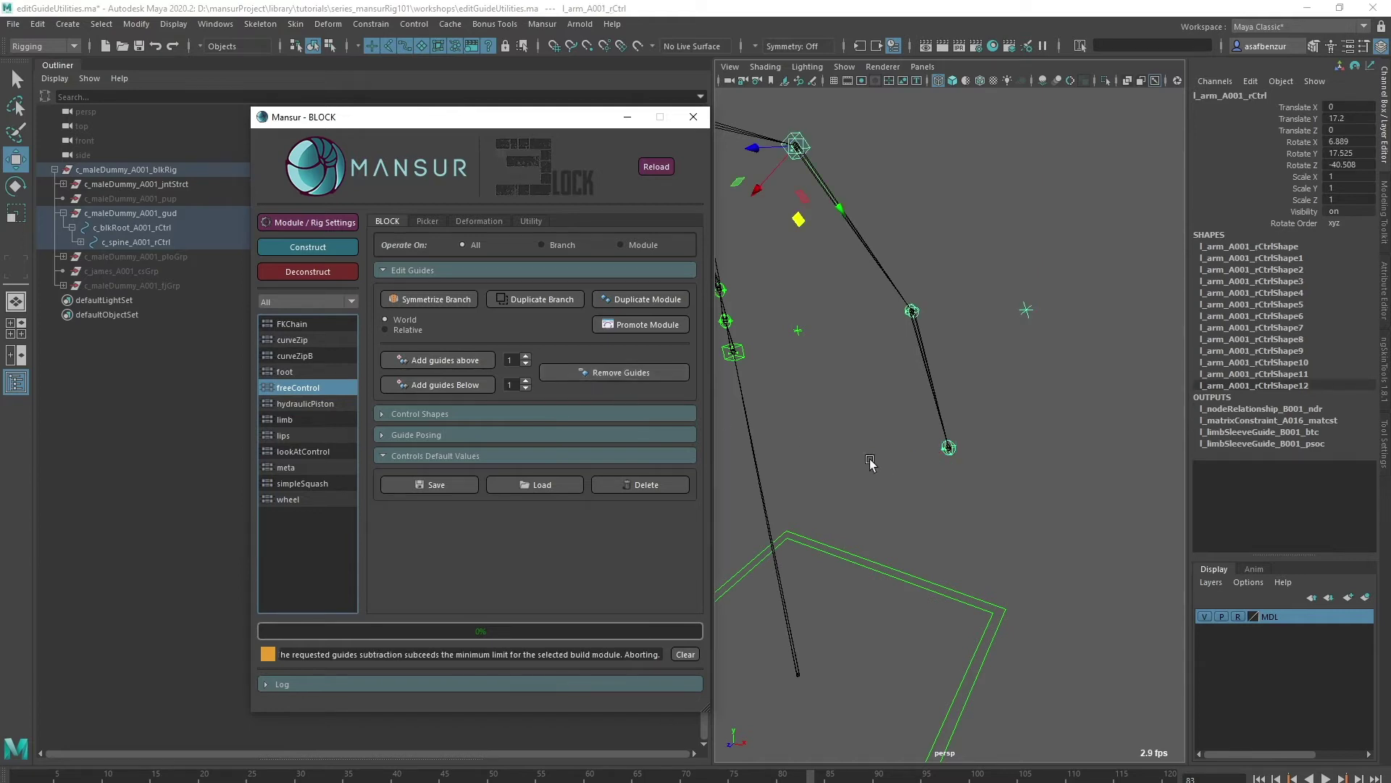
left_click(899, 481)
right_click_drag(987, 525, 903, 508, "alt")
left_click_drag(903, 507, 970, 505, "alt")
middle_click_drag(971, 504, 1023, 484, "alt")
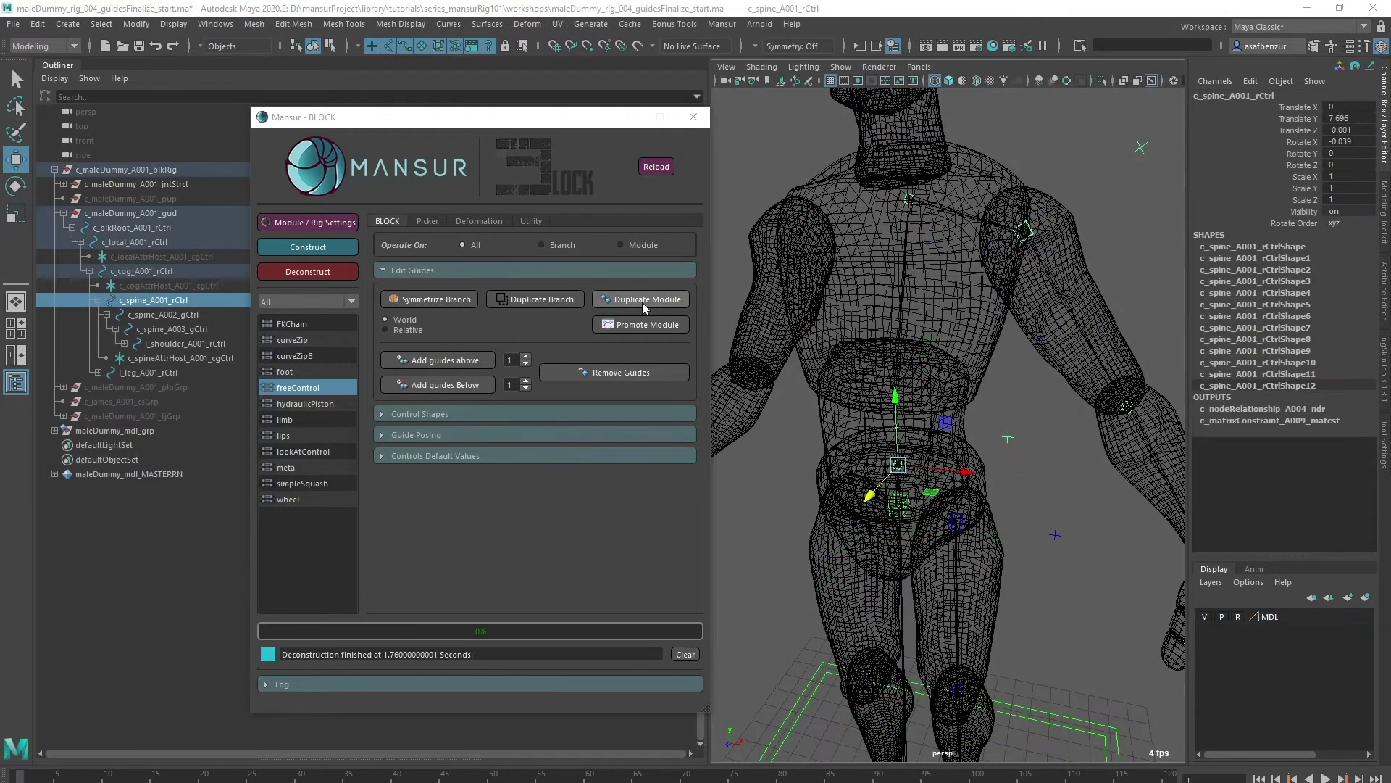
- Duplicate the c_spine_A001 module and select the duplicate's root guide
left_click(642, 302)
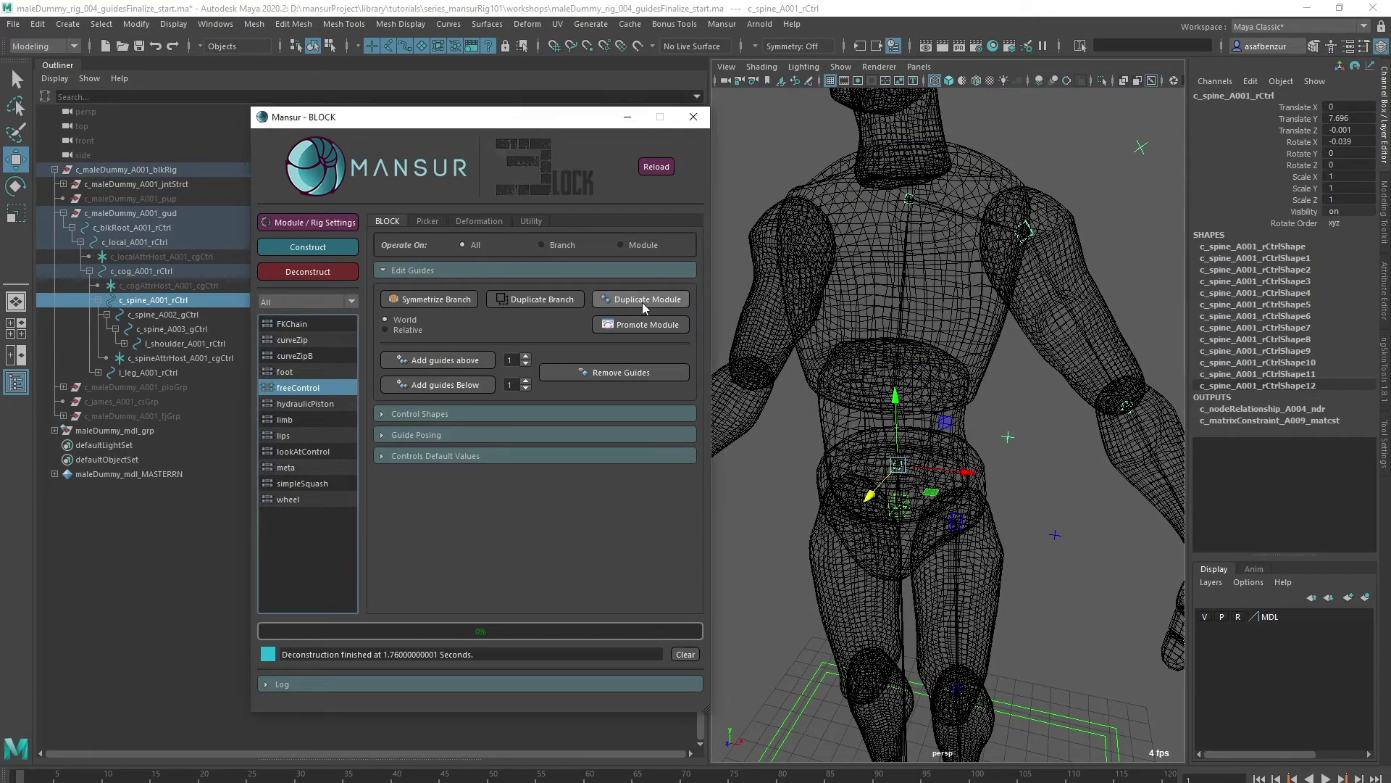
left_click(157, 397)
left_click(163, 387)
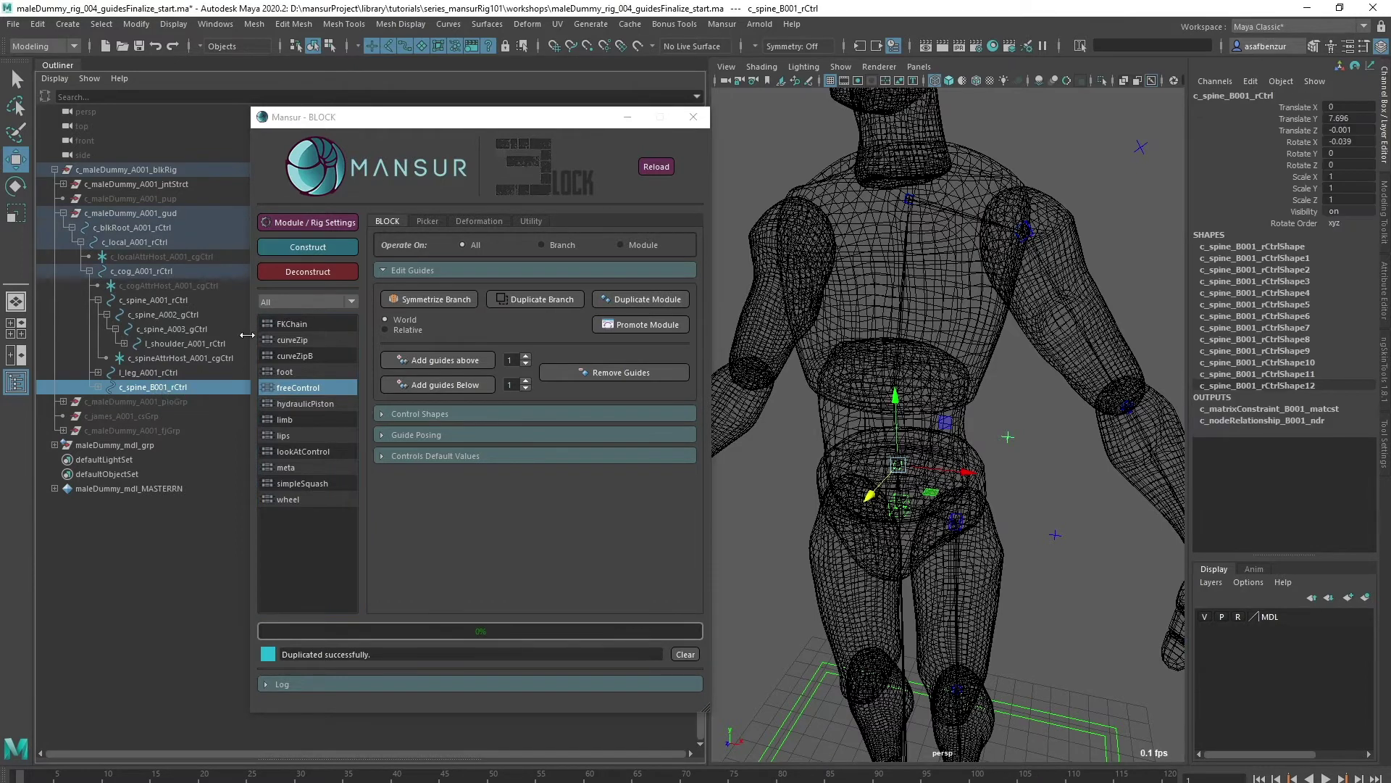
- Rename the duplicated spine module with body neck and alpha A, and update its settings
left_click(323, 223)
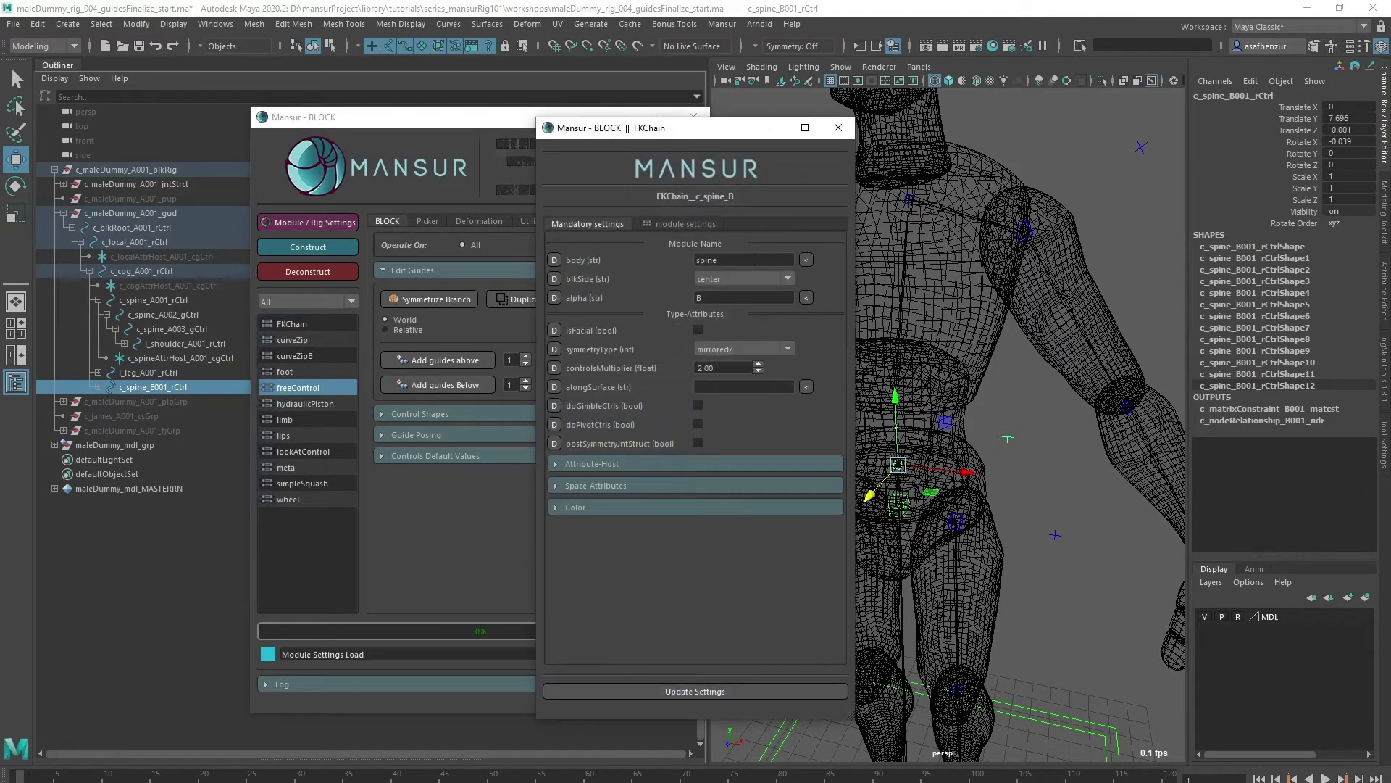
type("neck")
double_click(726, 296)
type("A")
left_click(700, 691)
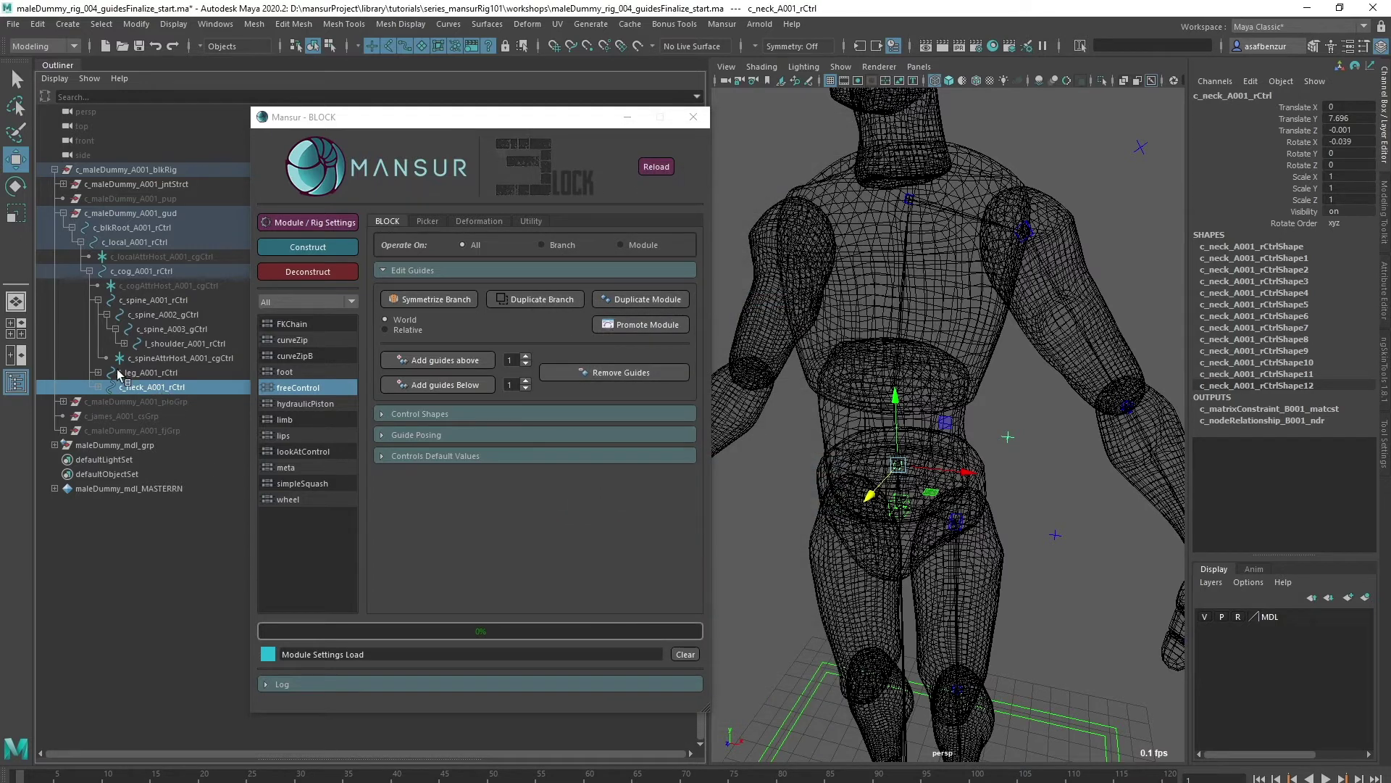
- Parent the neck root guide under c_spine_A003_gCtrl in the guide hierarchy
left_click(125, 344)
left_click(152, 330, "ctrl")
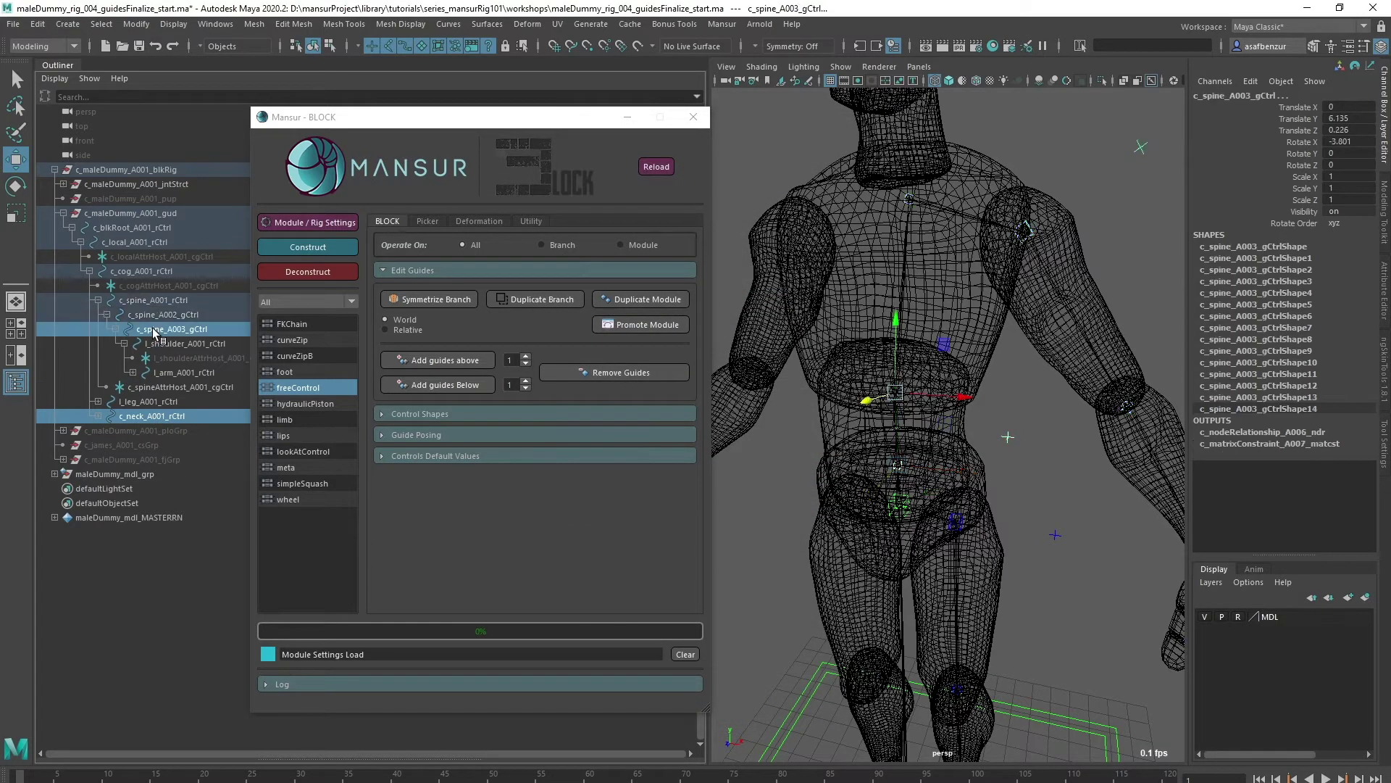
key("p")
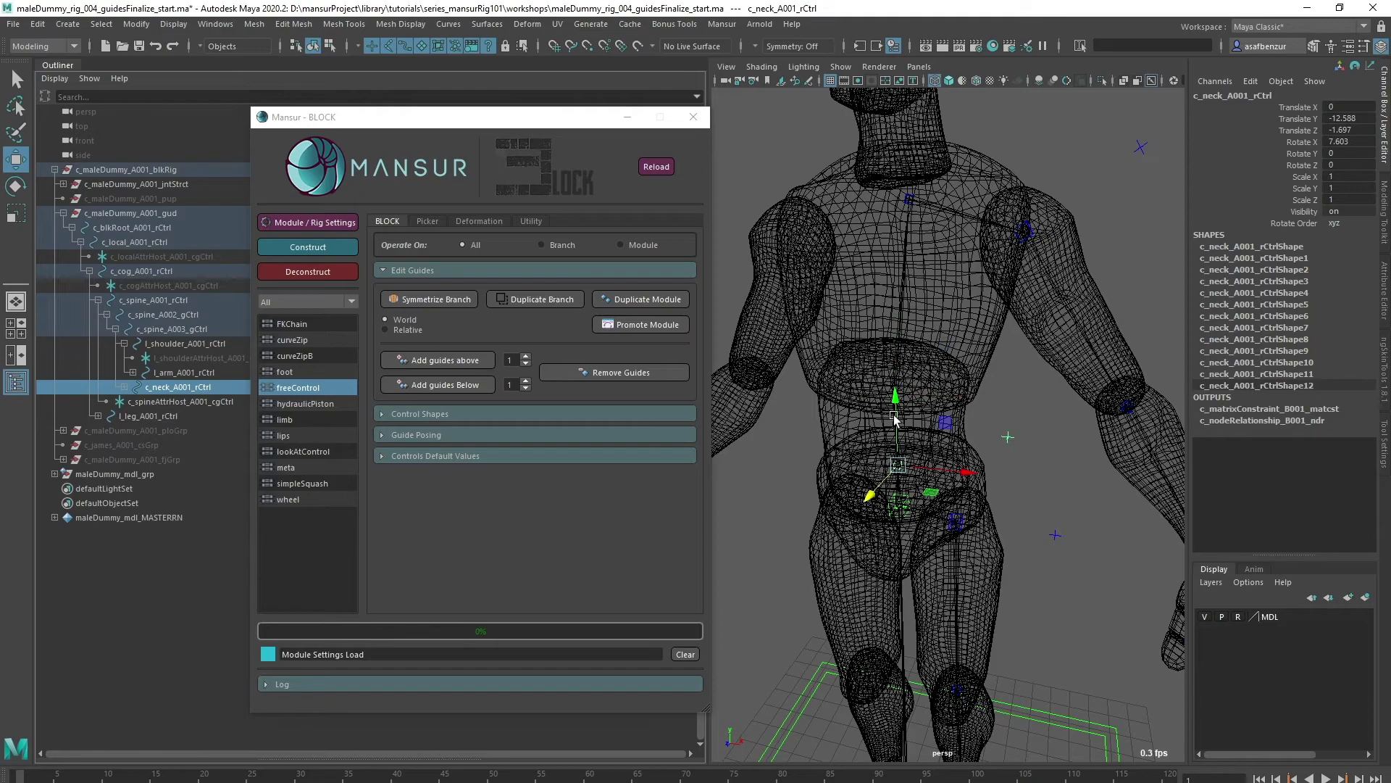
- Position the neck root guide at the base of the character's neck, about Y 32.7 and Z -3.1, tilted about 23 degrees in X
left_click_drag(896, 178, 893, 103)
middle_click_drag(932, 181, 954, 226, "alt")
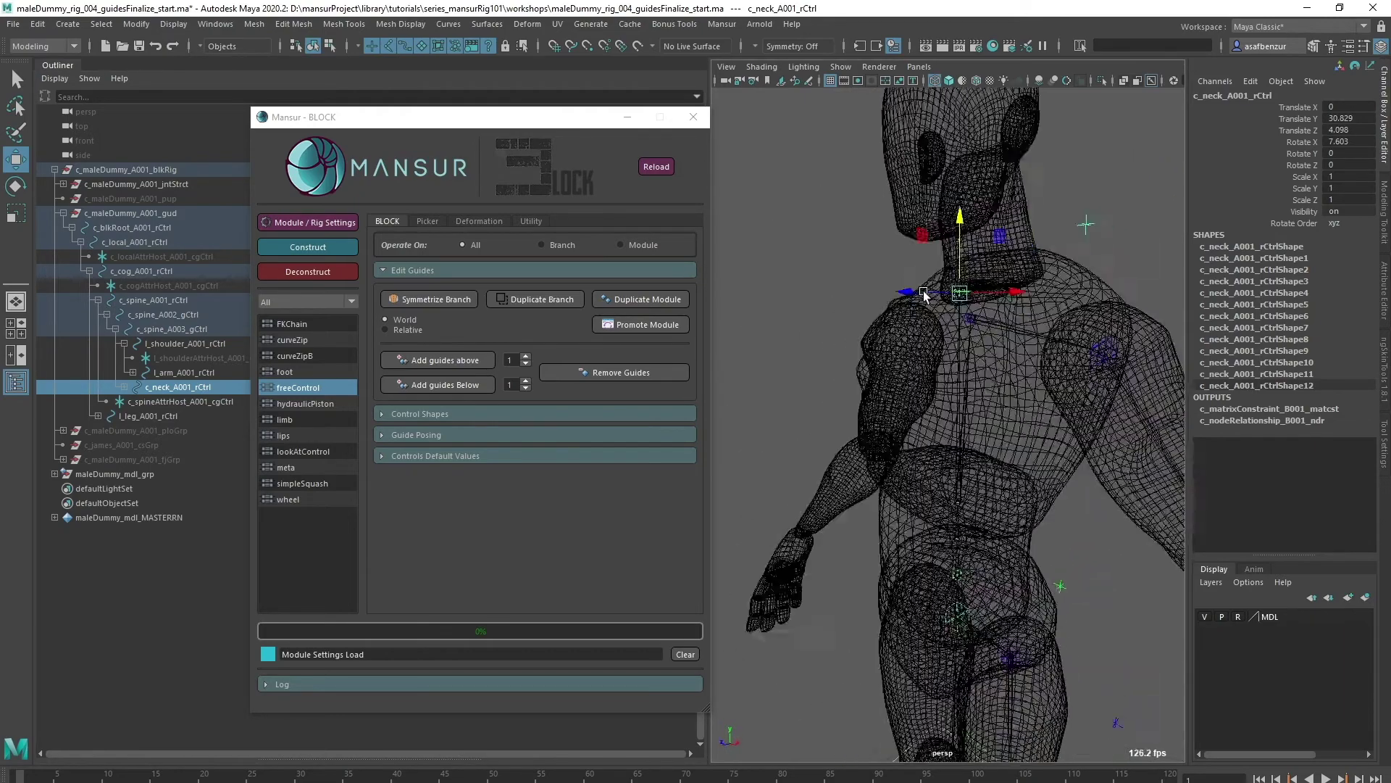
left_click_drag(912, 292, 820, 422, "alt")
right_click_drag(820, 422, 883, 470, "alt")
left_click_drag(852, 455, 914, 440)
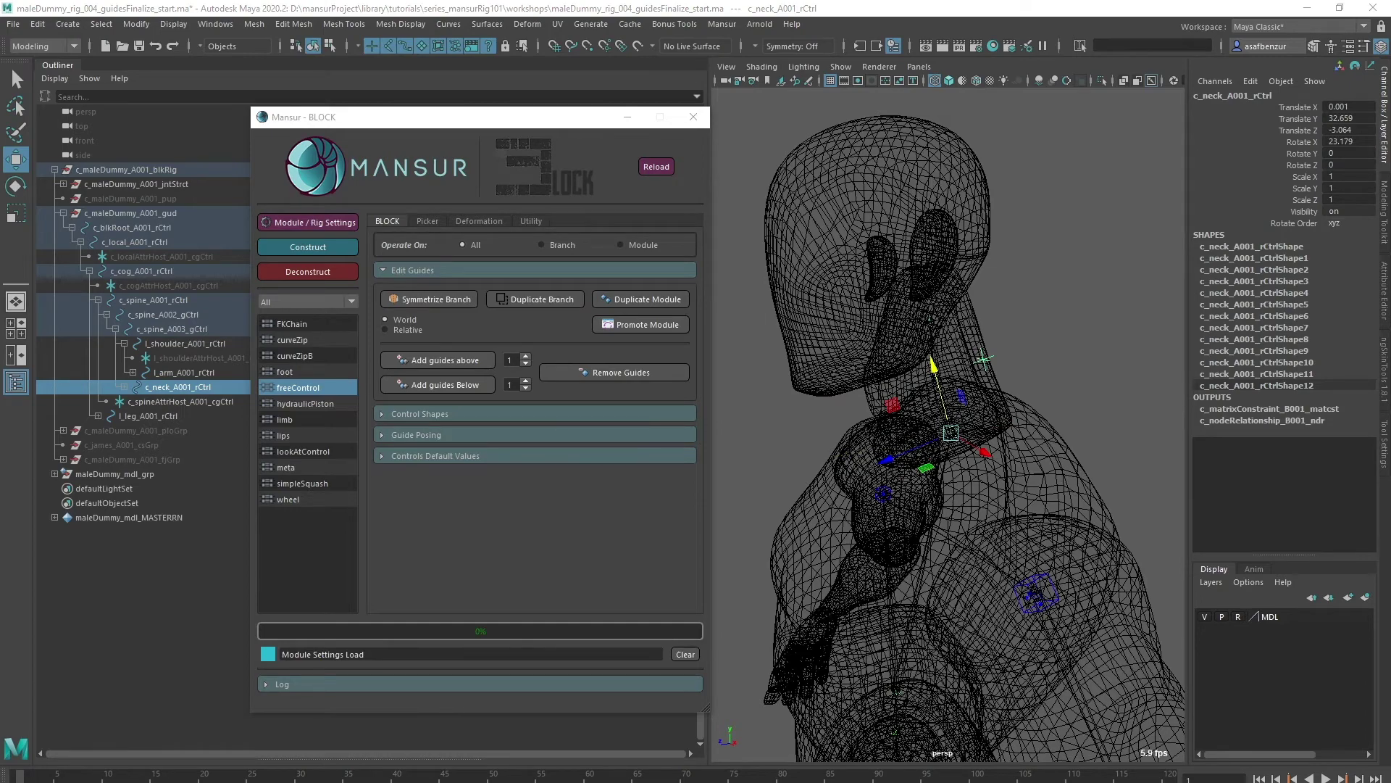
left_click(996, 309)
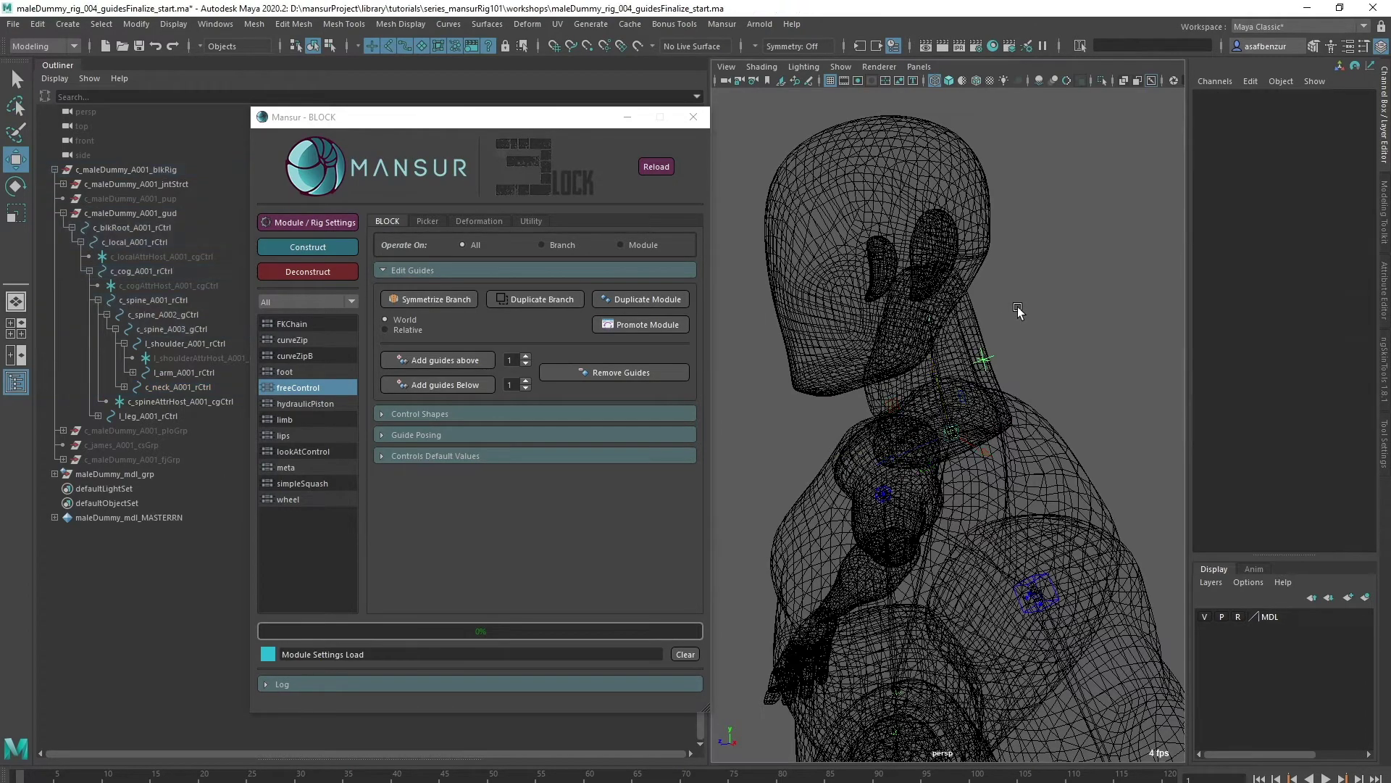
- Set up a new freeControl module at the top neck guide with body name head and a cube control shape
left_click(928, 316)
key("f")
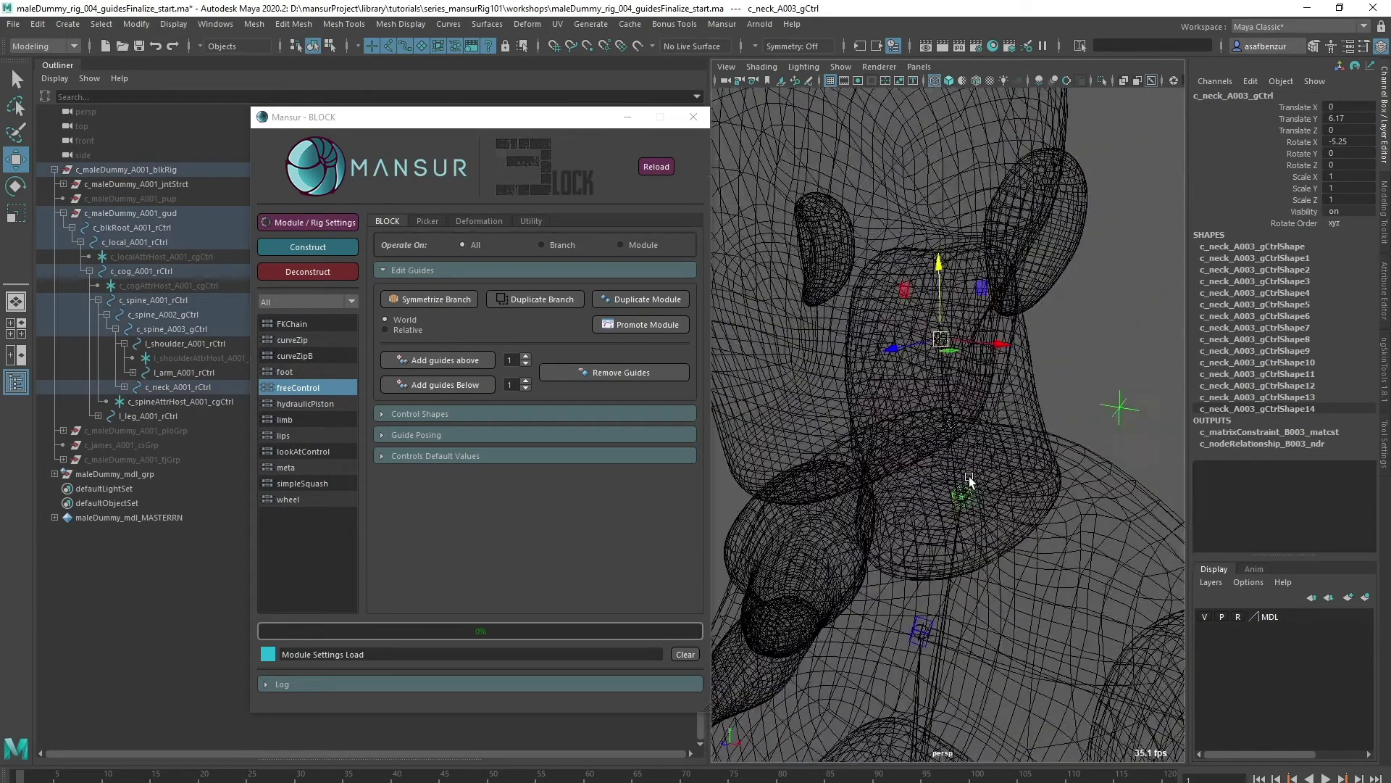
double_click(303, 390)
type("head")
left_click(678, 223)
left_click(745, 261)
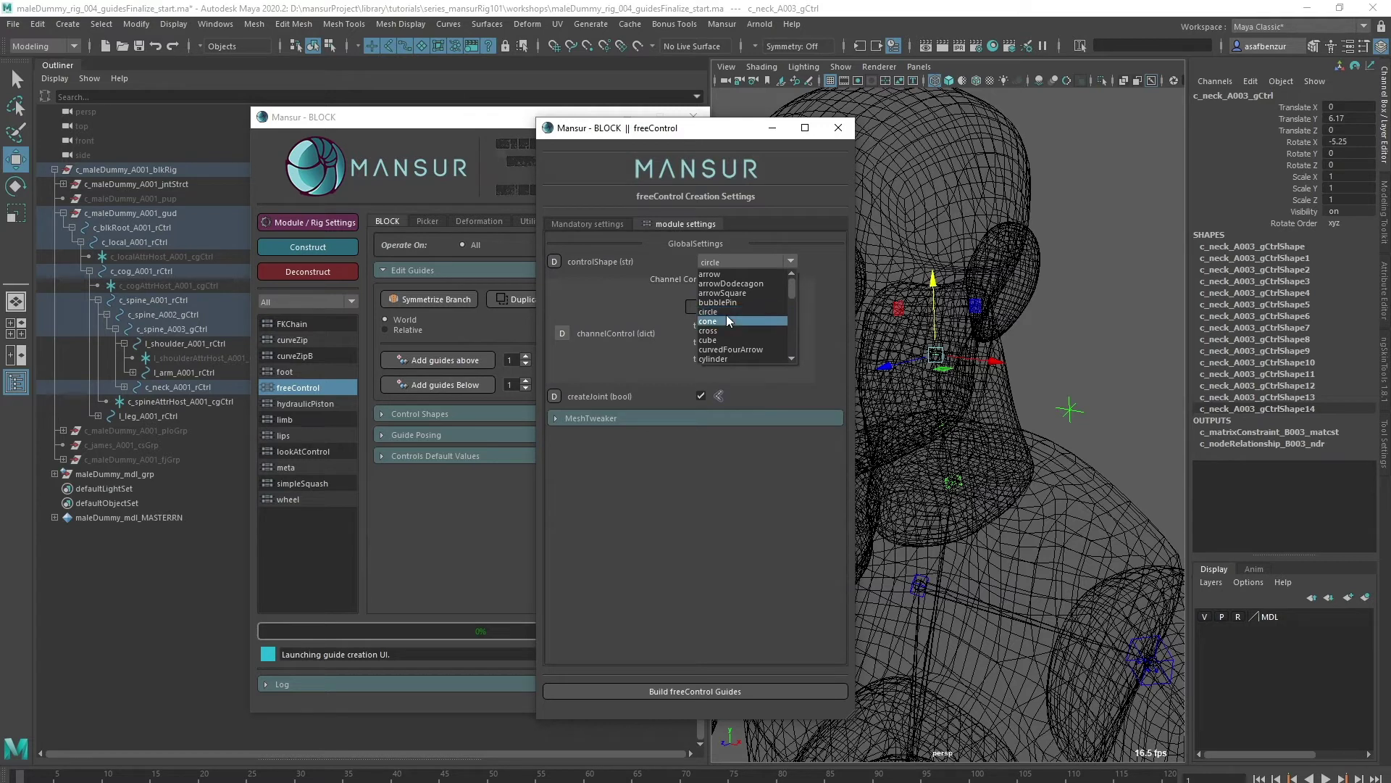
left_click(724, 331)
left_click(588, 225)
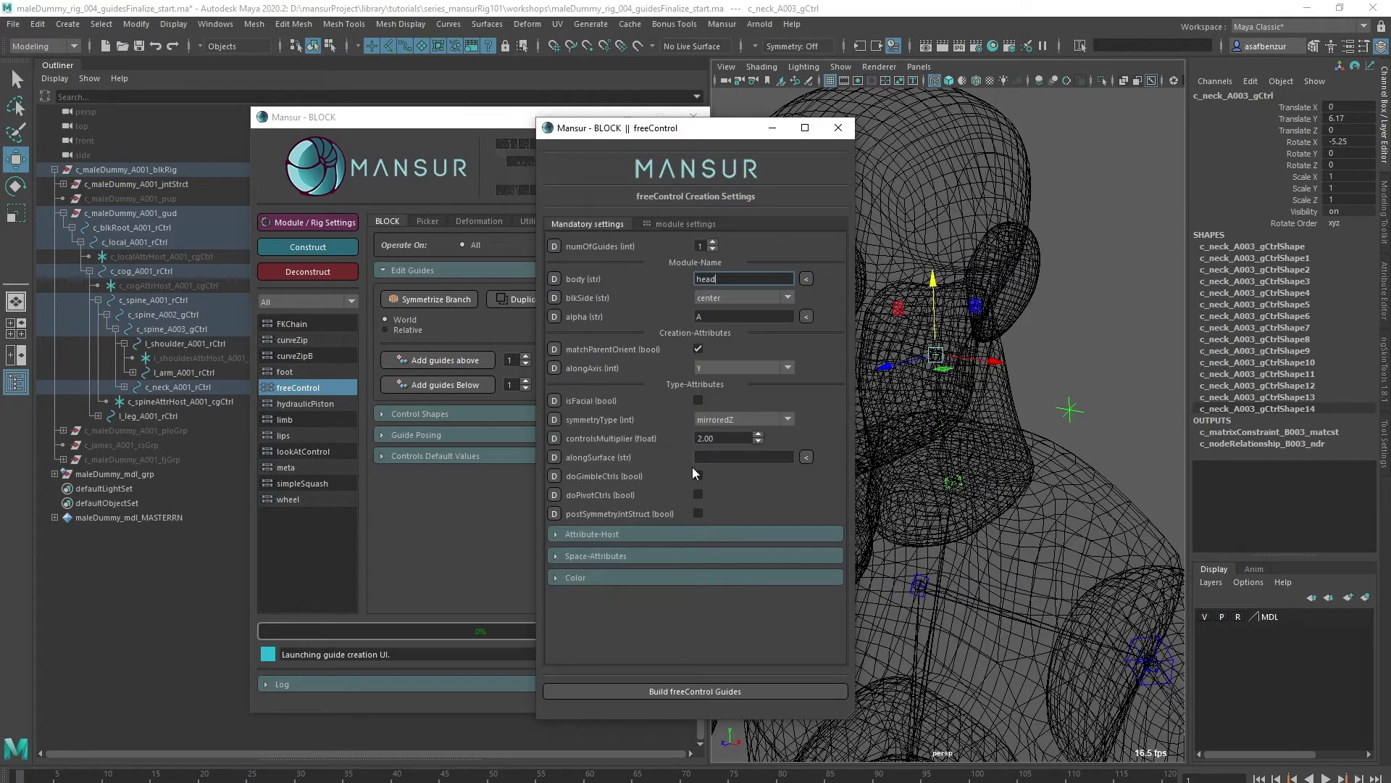
- Add c_neck_A001_rCtrl, c_spine_A003_gCtrl, c_spine_A001_rCtrl, c_cog_A001_rCtrl and c_local_A001_rCtrl as the head module's spaces and build its guides
left_click(642, 556)
left_click_drag(975, 479, 975, 439, "alt")
left_click(964, 499)
left_click(811, 582)
left_click(167, 329)
left_click(811, 583)
left_click(154, 300)
left_click(812, 582)
left_click(137, 271)
left_click(812, 583)
left_click(134, 242)
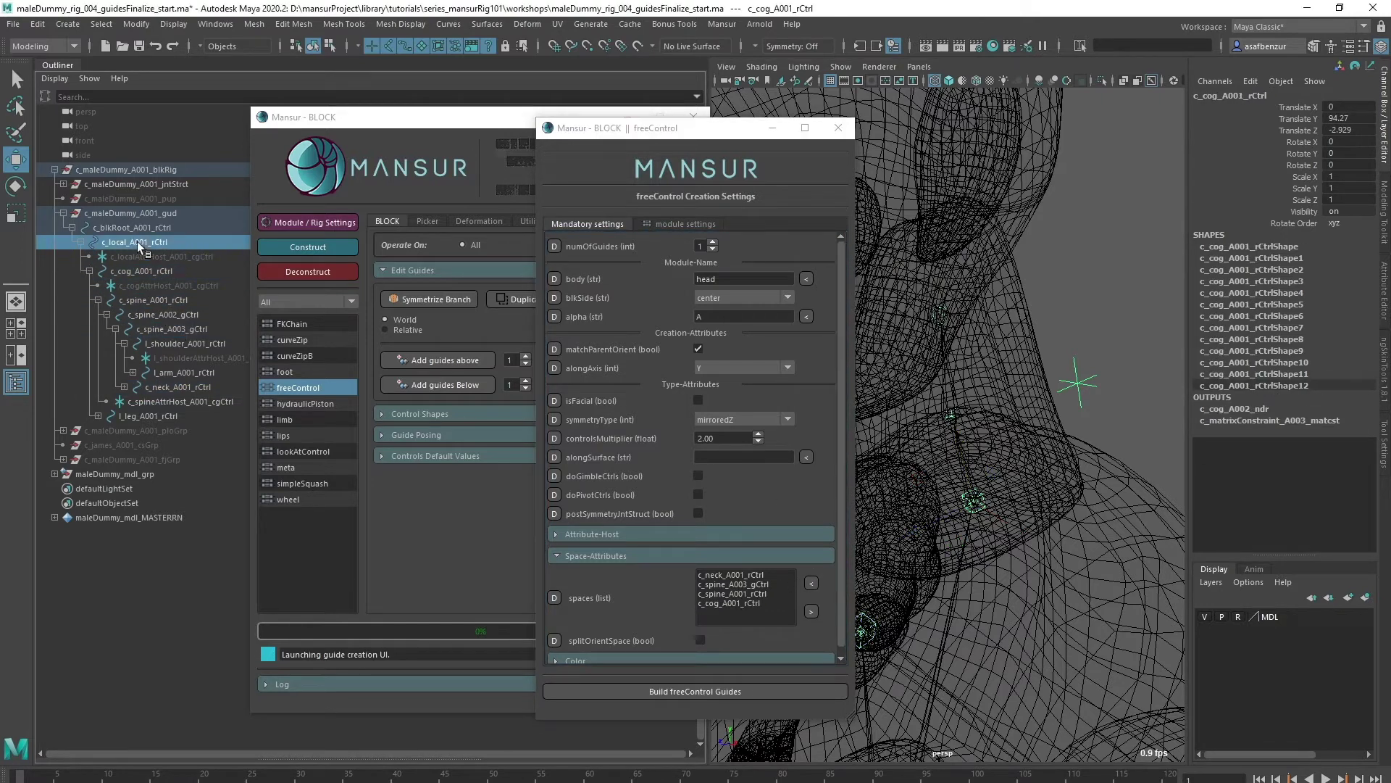
left_click(812, 583)
left_click(707, 690)
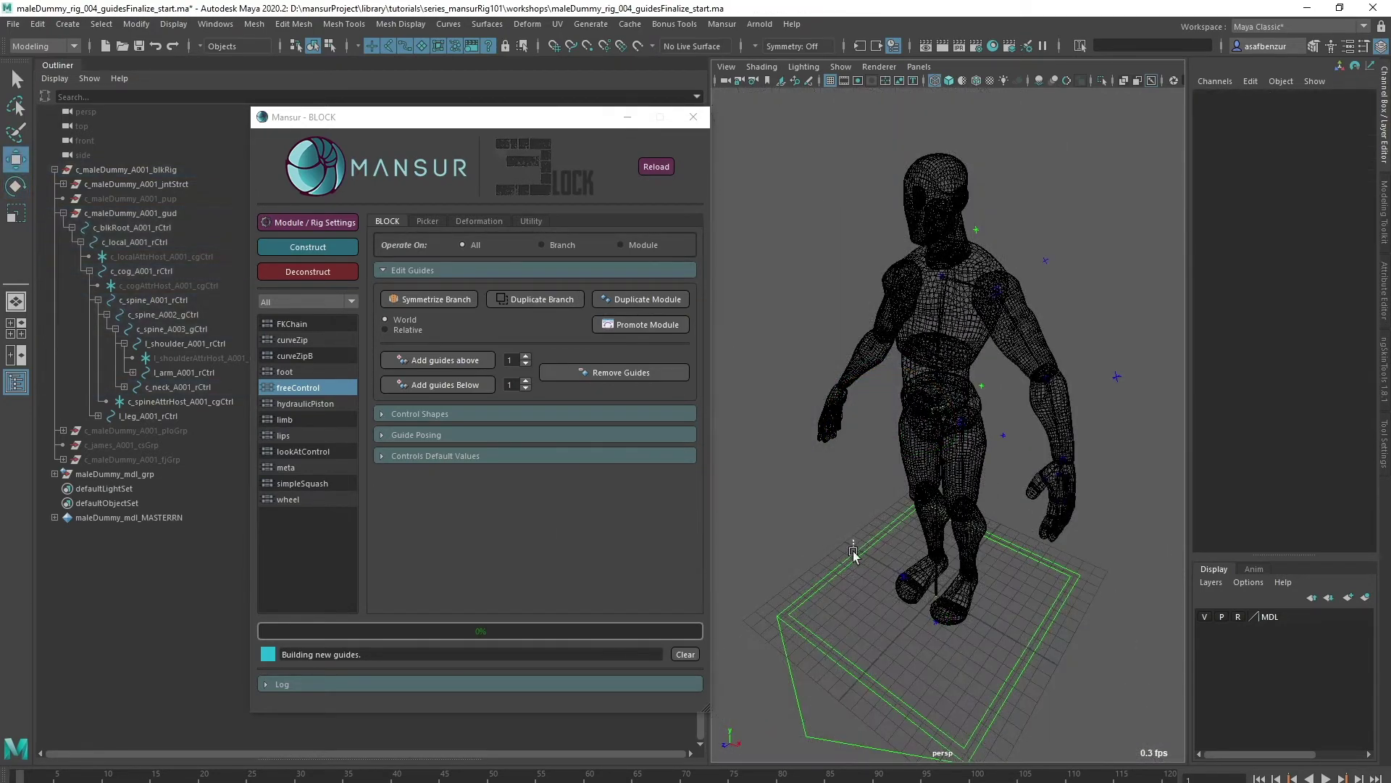
- Construct the rig and hide the MDL display layer to expose the neck and head controls
left_click(863, 565)
left_click(345, 250)
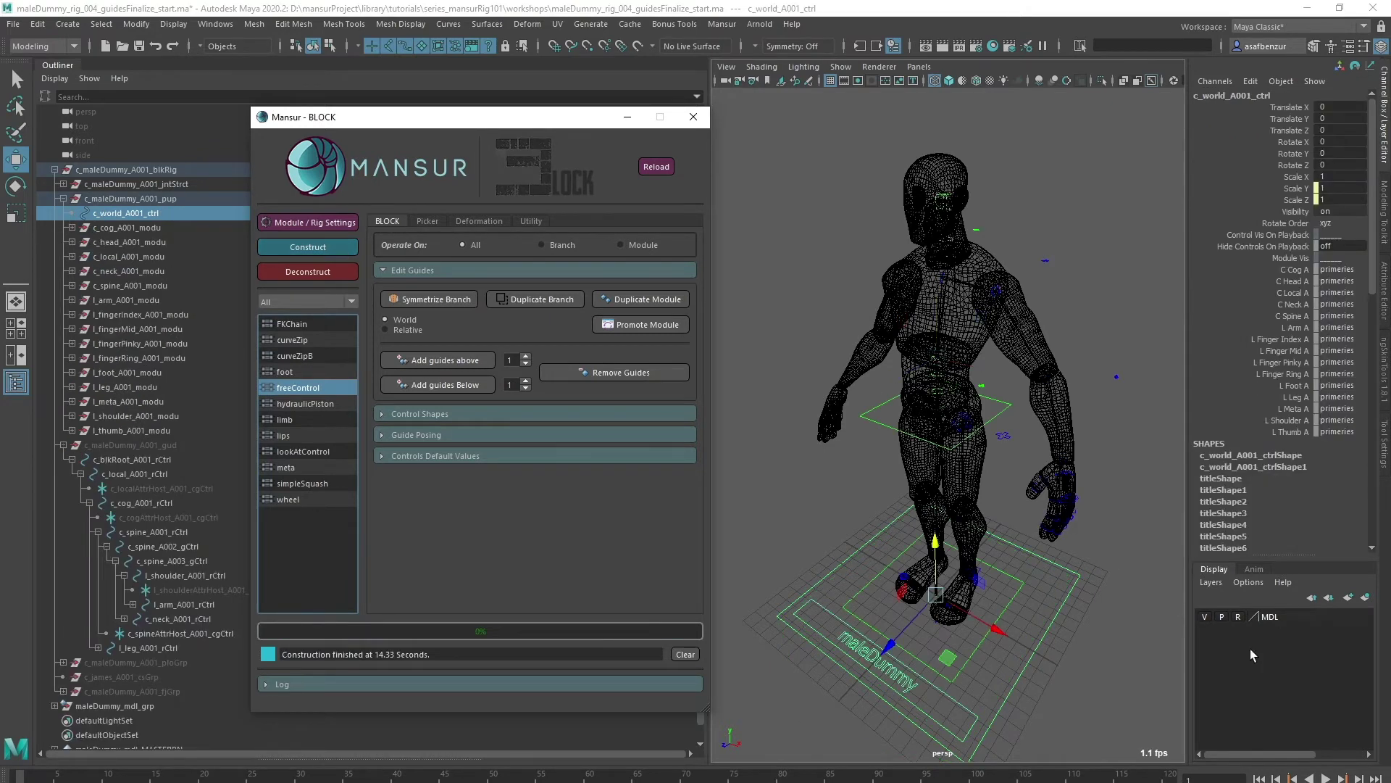
left_click(1209, 617)
scroll(856, 568, "up", 6)
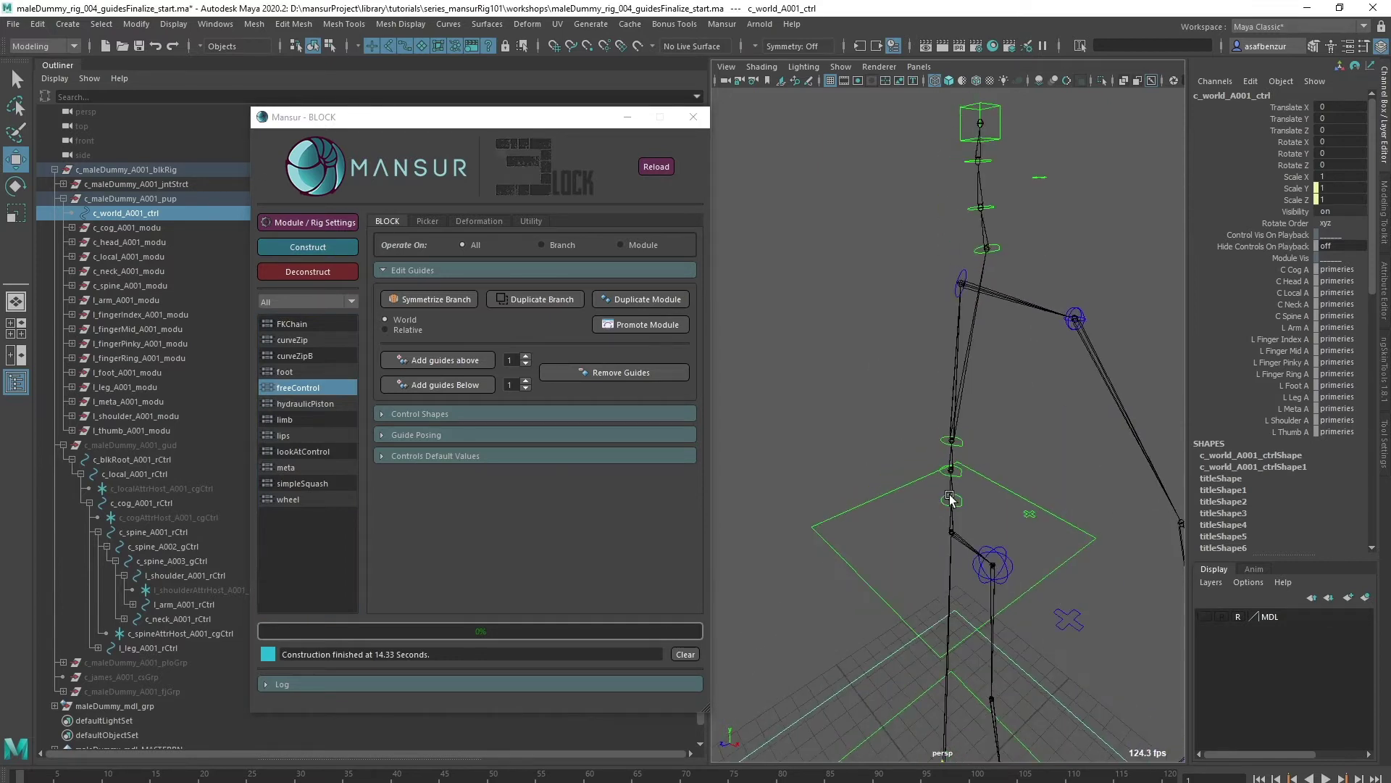
scroll(856, 567, "up", 3)
- Test-rotate the two lower neck FK controls one after the other, undoing each rotation
left_click(970, 377)
key("e")
left_click_drag(924, 320, 881, 350)
key("ctrl+z")
left_click(1019, 249)
left_click(961, 313)
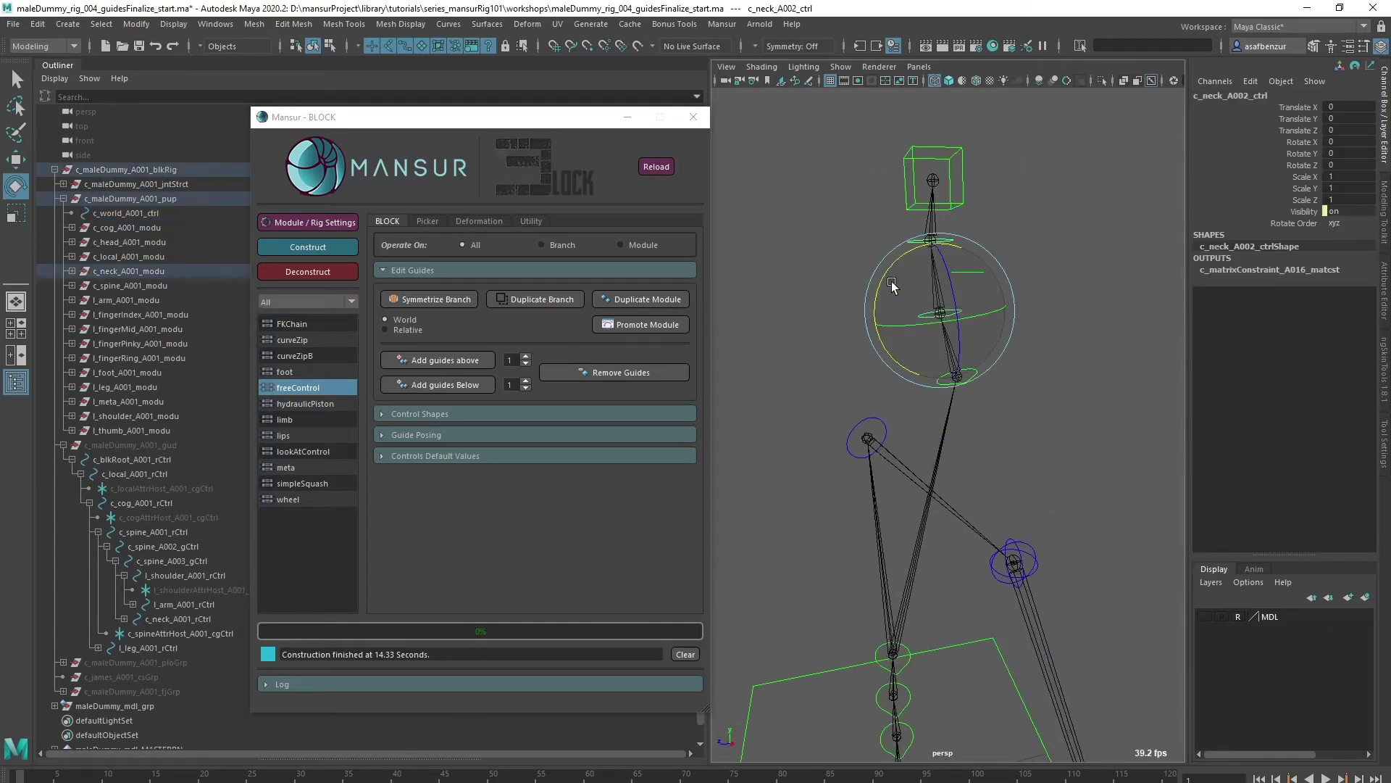
left_click_drag(893, 276, 936, 266)
key("ctrl+z")
- Switch on the neck module's IK controls from its attribute-host control
left_click_drag(942, 326, 1044, 313, "alt")
left_click(1056, 282)
left_click(1040, 287)
left_click(1306, 246)
middle_click_drag(1027, 275, 1078, 297)
left_click(1039, 204)
- Move the neck tip IK control to test how the neck follows
left_click(972, 238)
key("w")
left_click(939, 179)
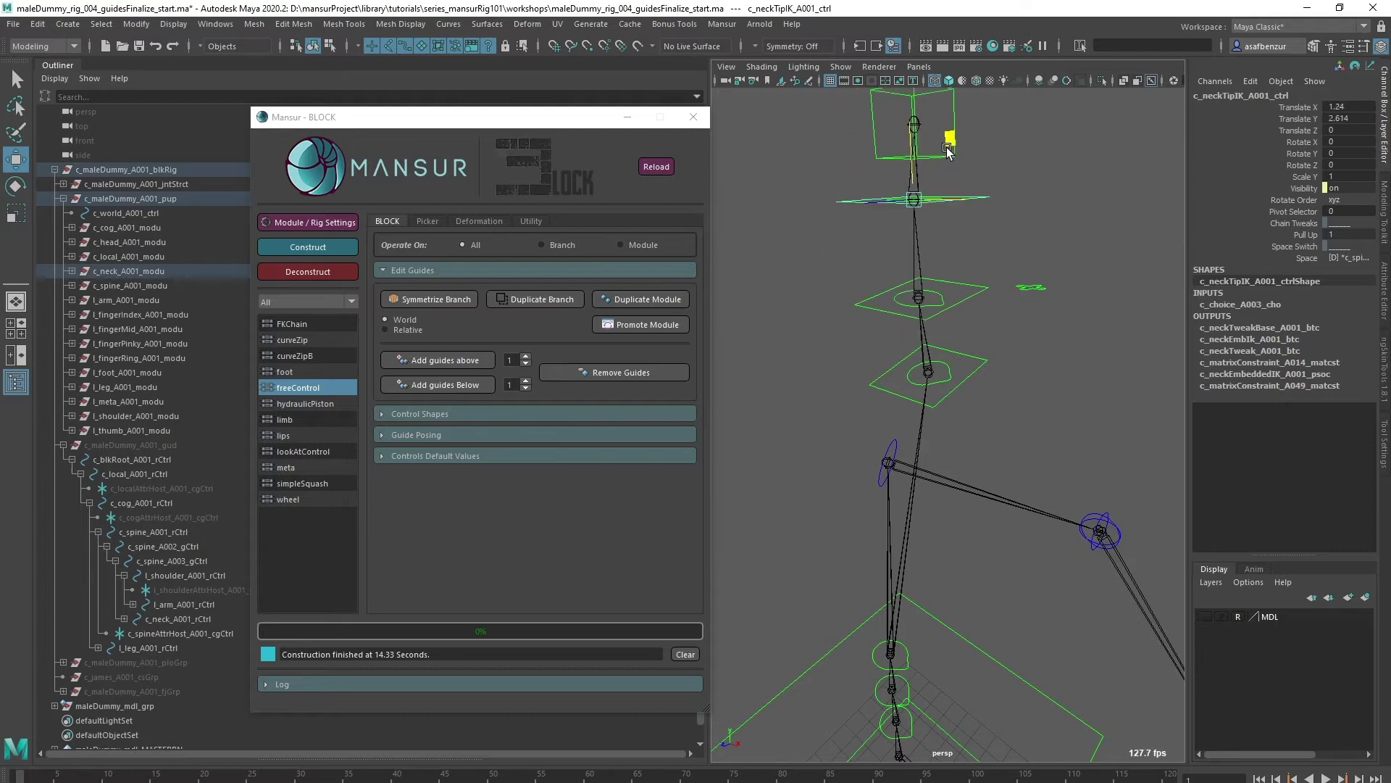
left_click(960, 141)
- Test-rotate the cube-shaped head control and undo the rotation
left_click(919, 136)
key("e")
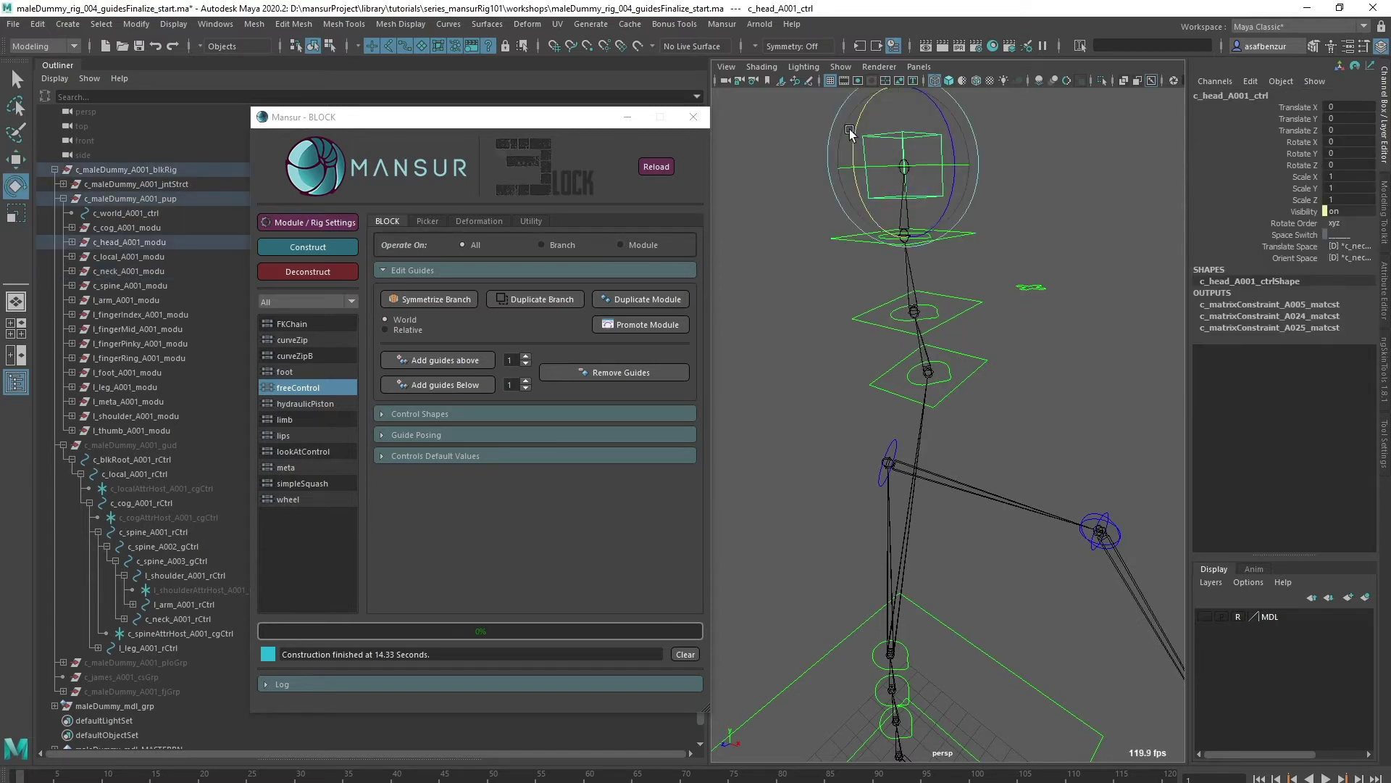
left_click_drag(855, 130, 890, 103)
key("ctrl+z")
- Show the MDL display layer again and deconstruct the rig back to its guides
right_click_drag(1056, 399, 863, 456, "alt")
left_click_drag(863, 456, 892, 528, "alt")
middle_click_drag(891, 528, 938, 428, "alt")
right_click_drag(937, 429, 894, 401, "alt")
left_click(1109, 475)
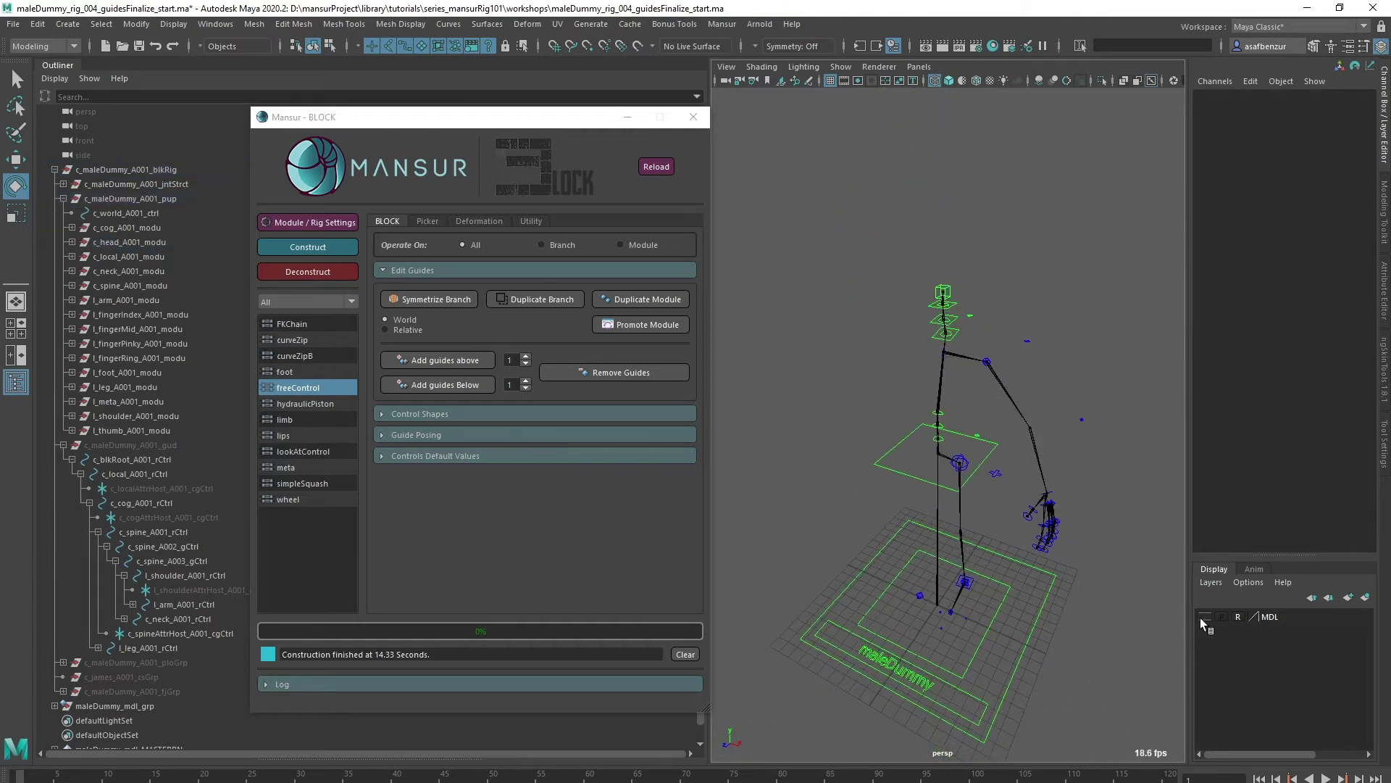
left_click(1205, 617)
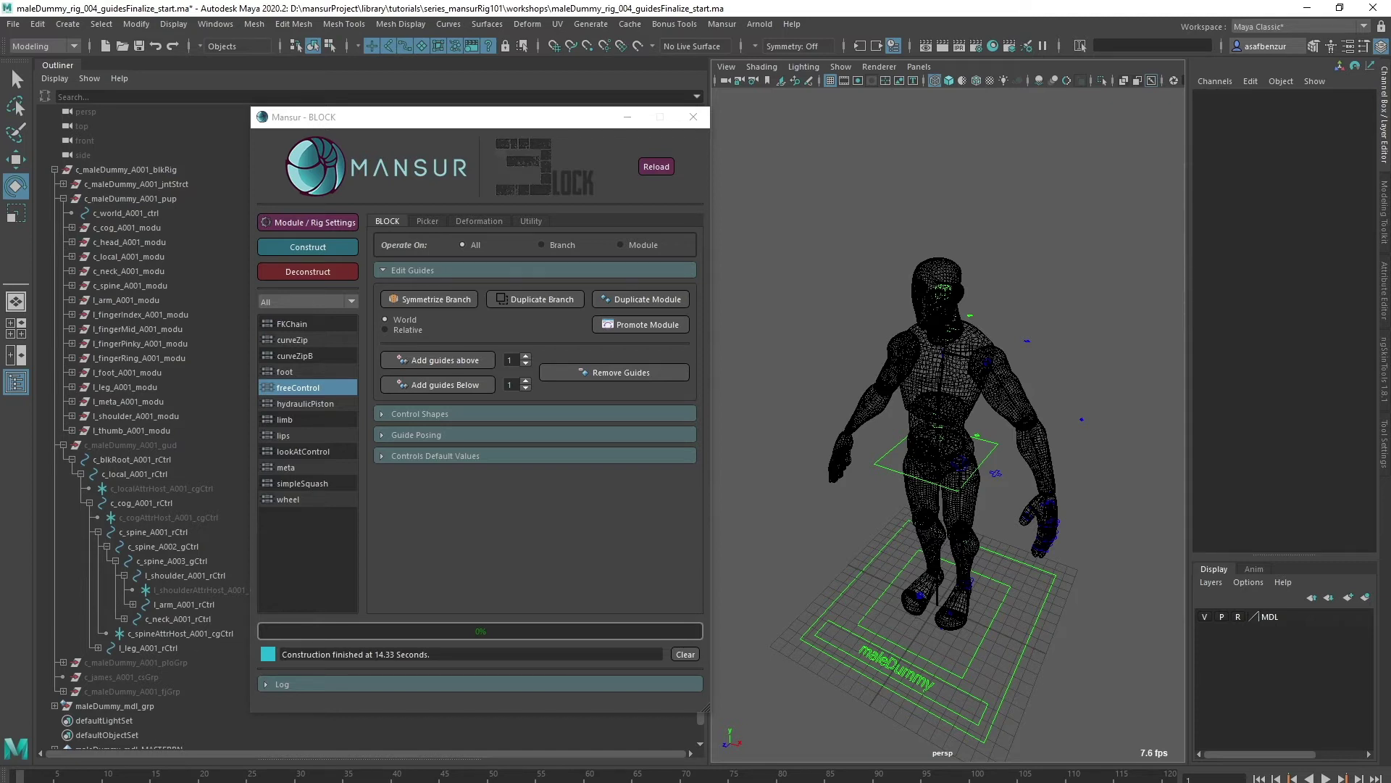
left_click(818, 648)
left_click(308, 280)
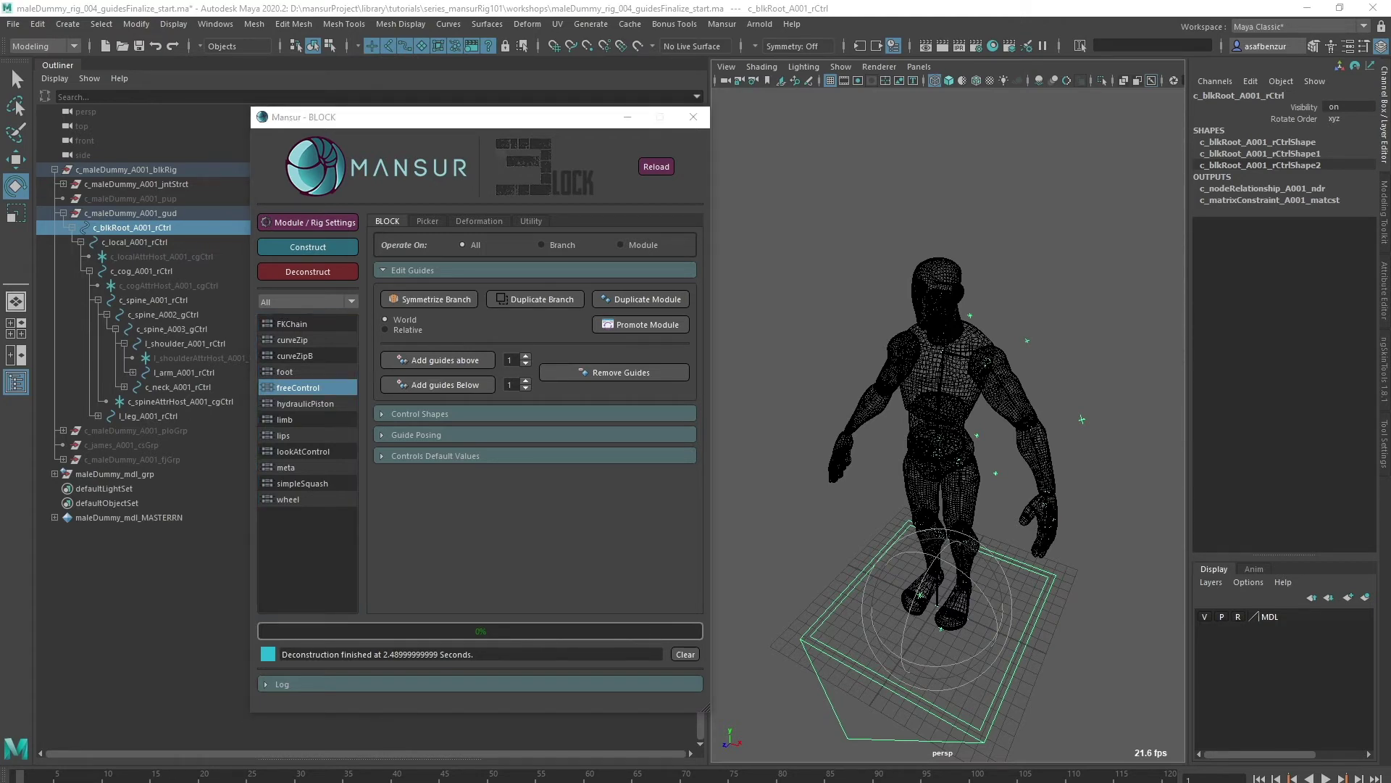
- Add c_local_A001_rCtrl to the spine module's spaces list and update the module settings
left_click(1007, 508)
right_click_drag(1007, 508, 1028, 646, "alt")
left_click_drag(1027, 646, 1013, 557, "alt")
left_click(968, 440)
left_click(1099, 444)
left_click(960, 408)
left_click(307, 221)
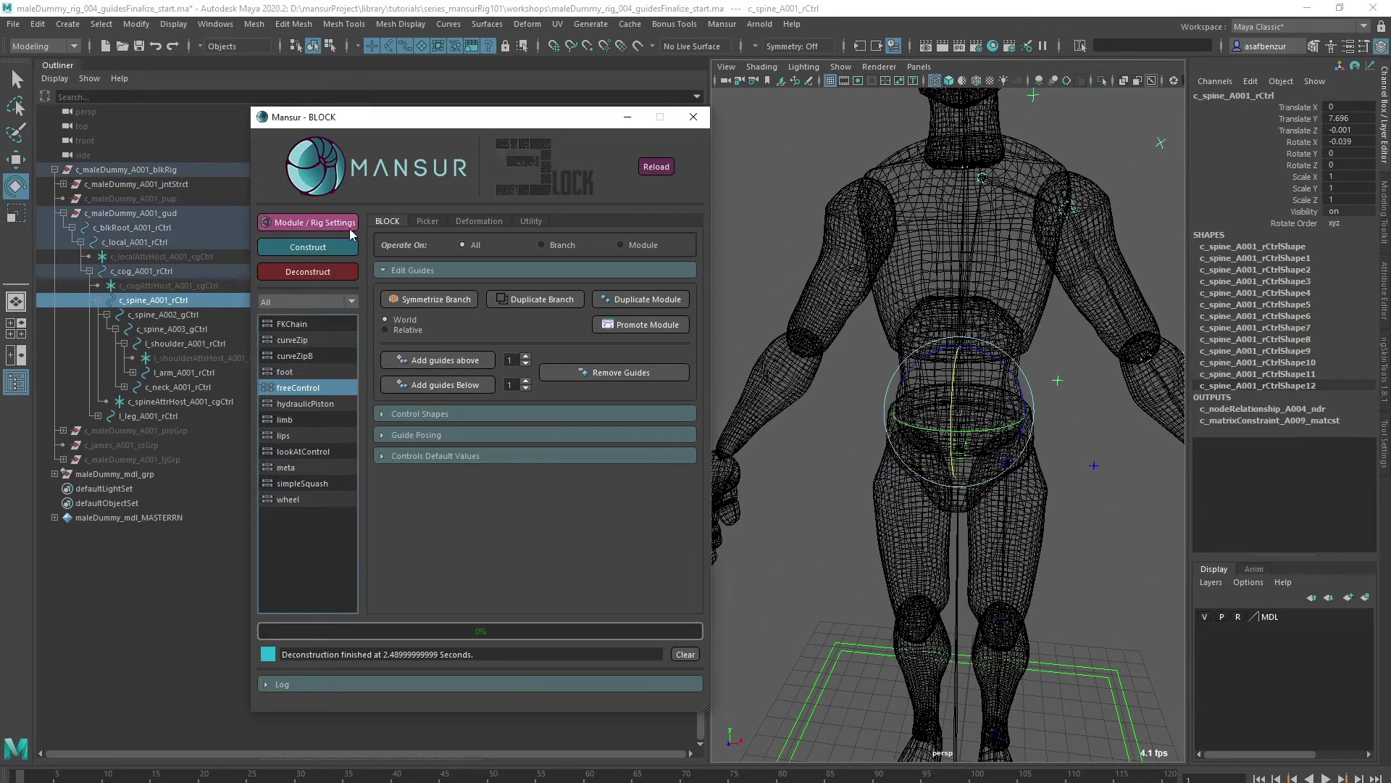
left_click(622, 485)
left_click(721, 526)
left_click(1092, 531)
right_click_drag(1092, 530, 1013, 628, "alt")
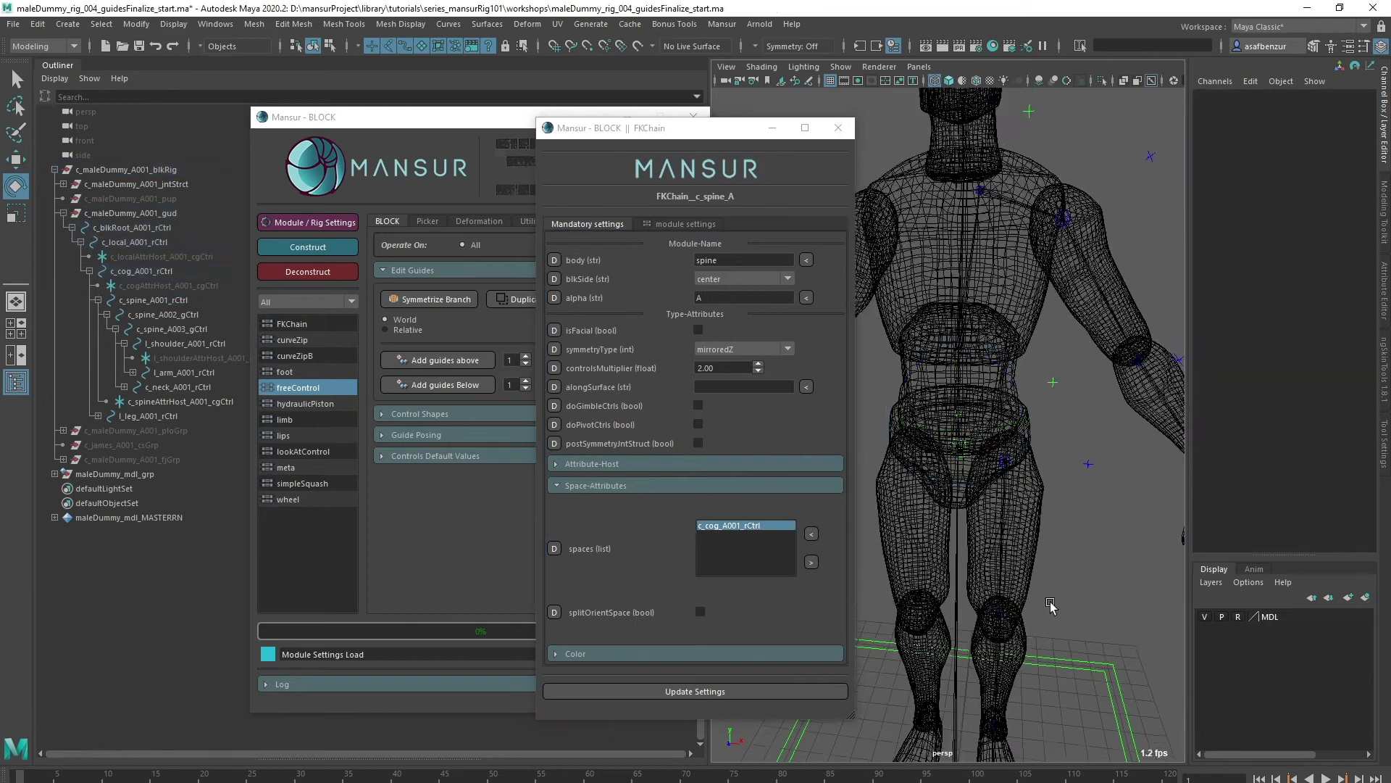
middle_click_drag(1069, 675, 1056, 622, "alt")
left_click(946, 714)
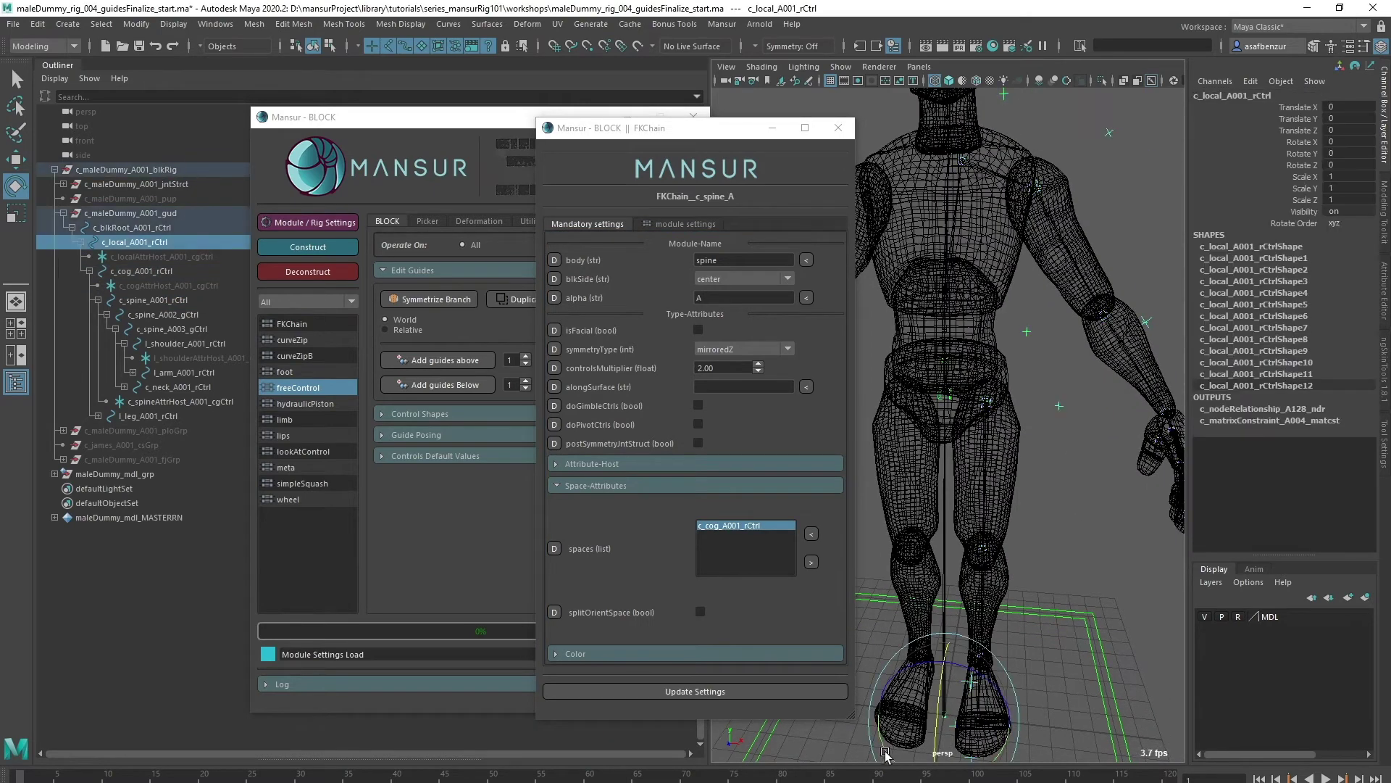
left_click(809, 537)
left_click(1053, 519)
left_click(786, 690)
- Add another guide to the left leg module's spaces list and update the module settings
middle_click_drag(995, 385, 988, 608, "alt")
right_click_drag(988, 607, 1062, 464, "alt")
middle_click_drag(1062, 464, 1034, 417, "alt")
left_click(1034, 381)
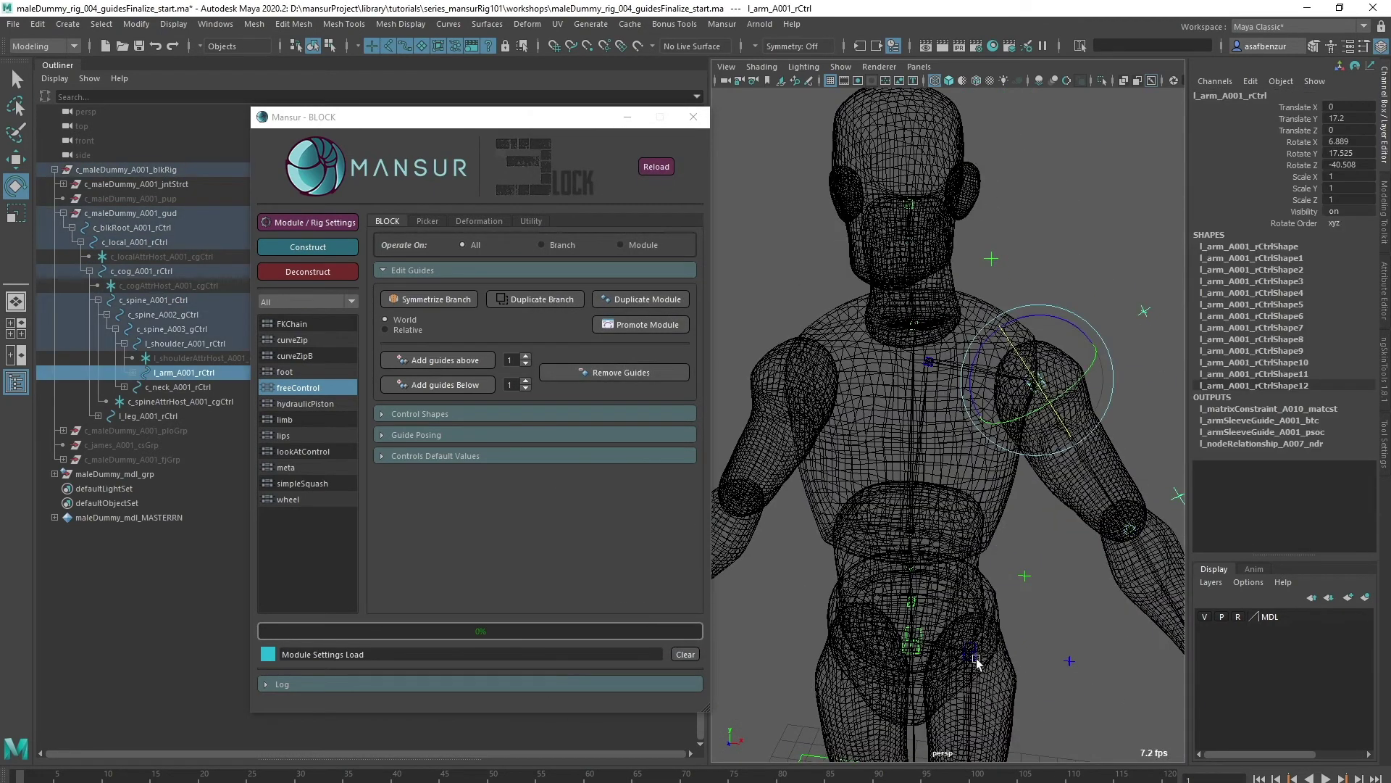
left_click(971, 657)
left_click(333, 223)
left_click(679, 485)
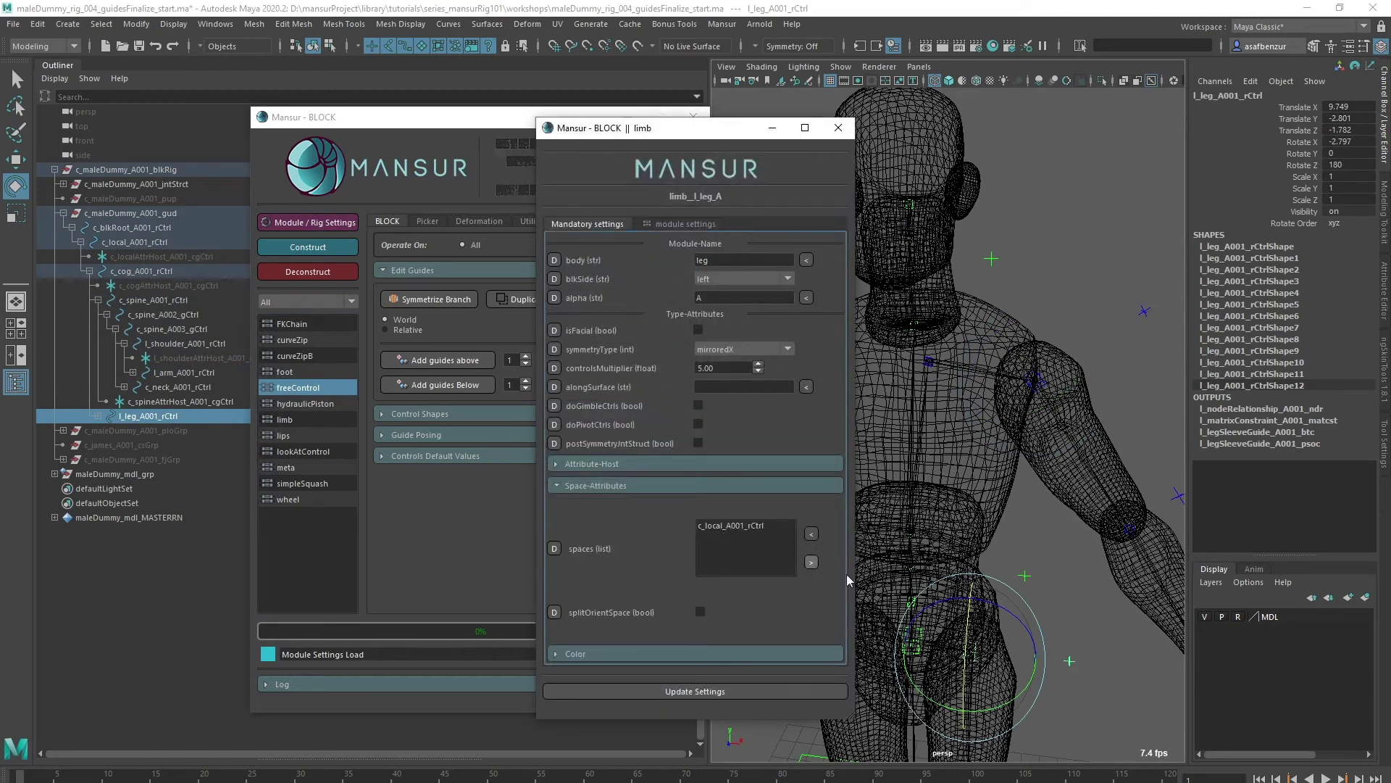
right_click_drag(1027, 636, 1048, 622, "alt")
middle_click_drag(1048, 621, 1069, 534, "alt")
left_click(975, 534)
left_click(976, 534)
left_click(811, 533)
left_click(732, 524)
left_click(709, 685)
left_click(816, 596)
- Open the left arm module's settings and remove c_cog_A001_rCtrl from its spaces list
right_click_drag(978, 478, 1058, 326, "alt")
middle_click_drag(1058, 326, 979, 505, "alt")
left_click(1018, 424)
left_click(308, 221)
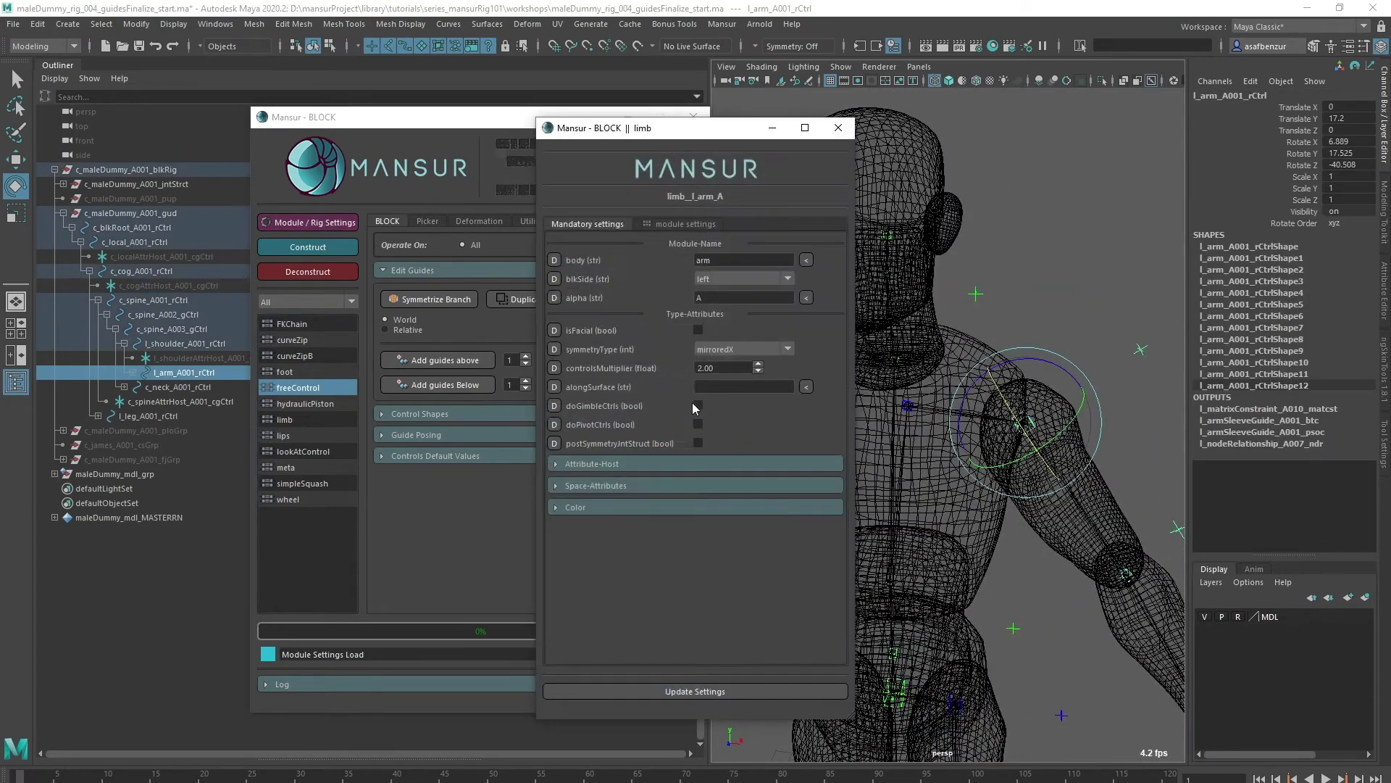
left_click(638, 484)
right_click_drag(991, 623, 881, 739, "alt")
middle_click_drag(882, 739, 916, 584, "alt")
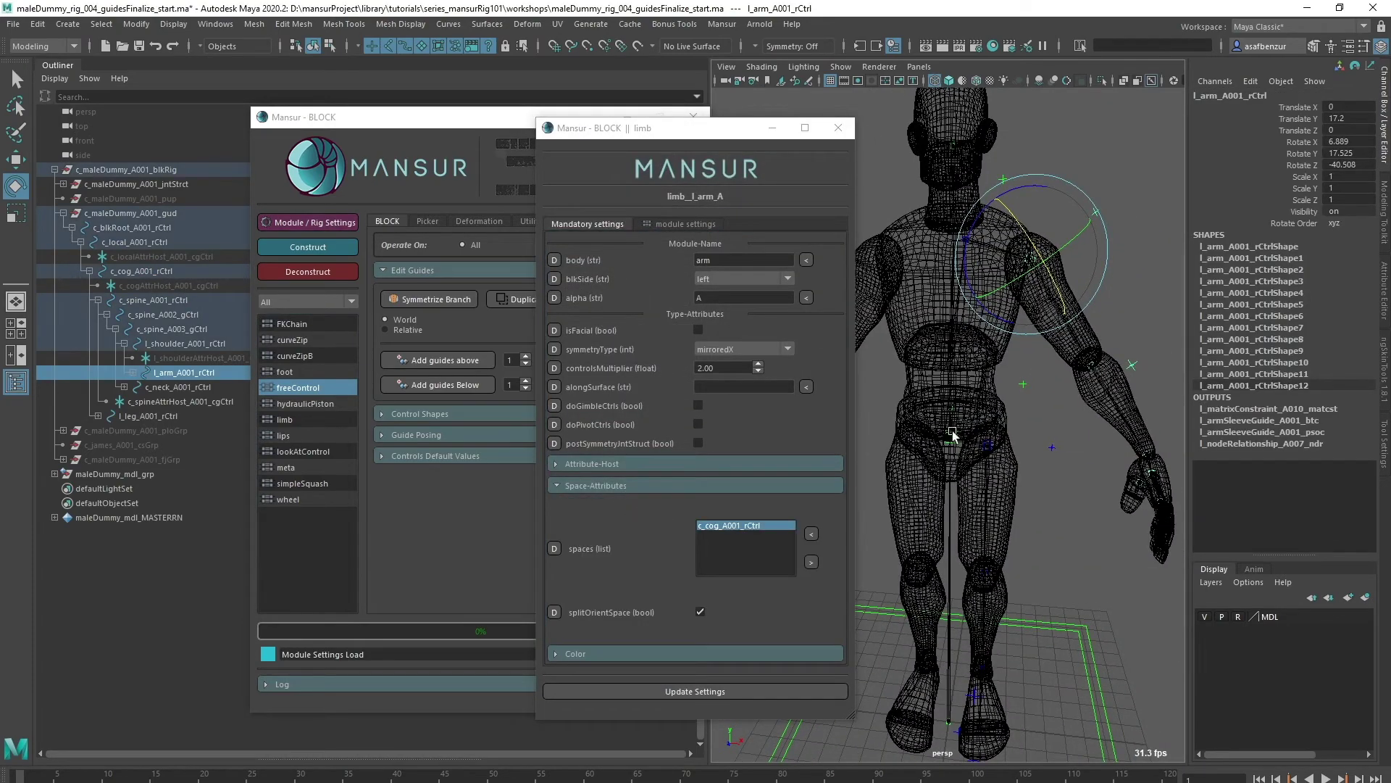
right_click_drag(951, 458, 995, 580, "alt")
left_click(811, 562)
- Add c_spine_A003_gCtrl, c_spine_A001_rCtrl and c_cog_A001_rCtrl, in that order, to the left arm module's spaces list
scroll(949, 461, "up", 2)
left_click(939, 291)
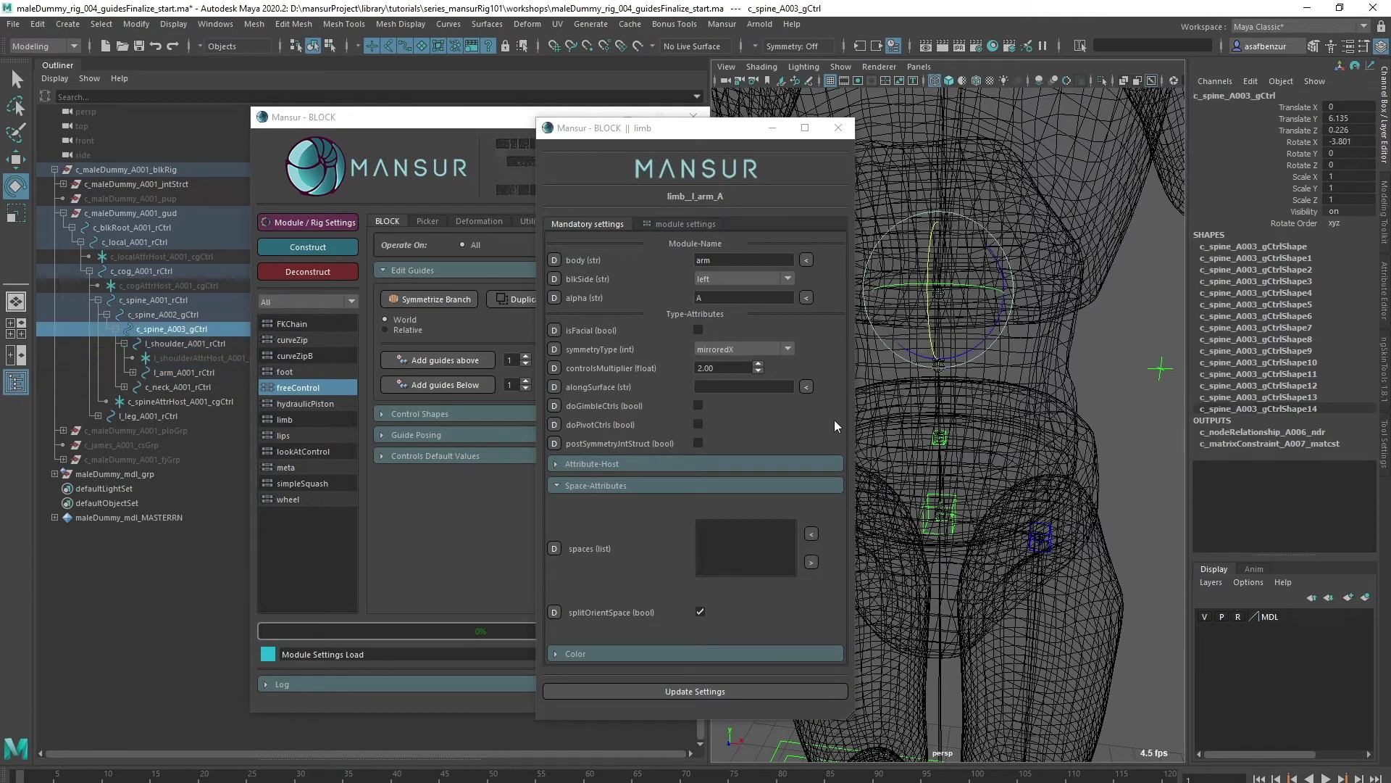
left_click(811, 533)
left_click(941, 438)
left_click(810, 533)
left_click(947, 535)
left_click(811, 534)
- Add c_local_A001_rCtrl to the left arm module's spaces list and update the module settings
key("Up")
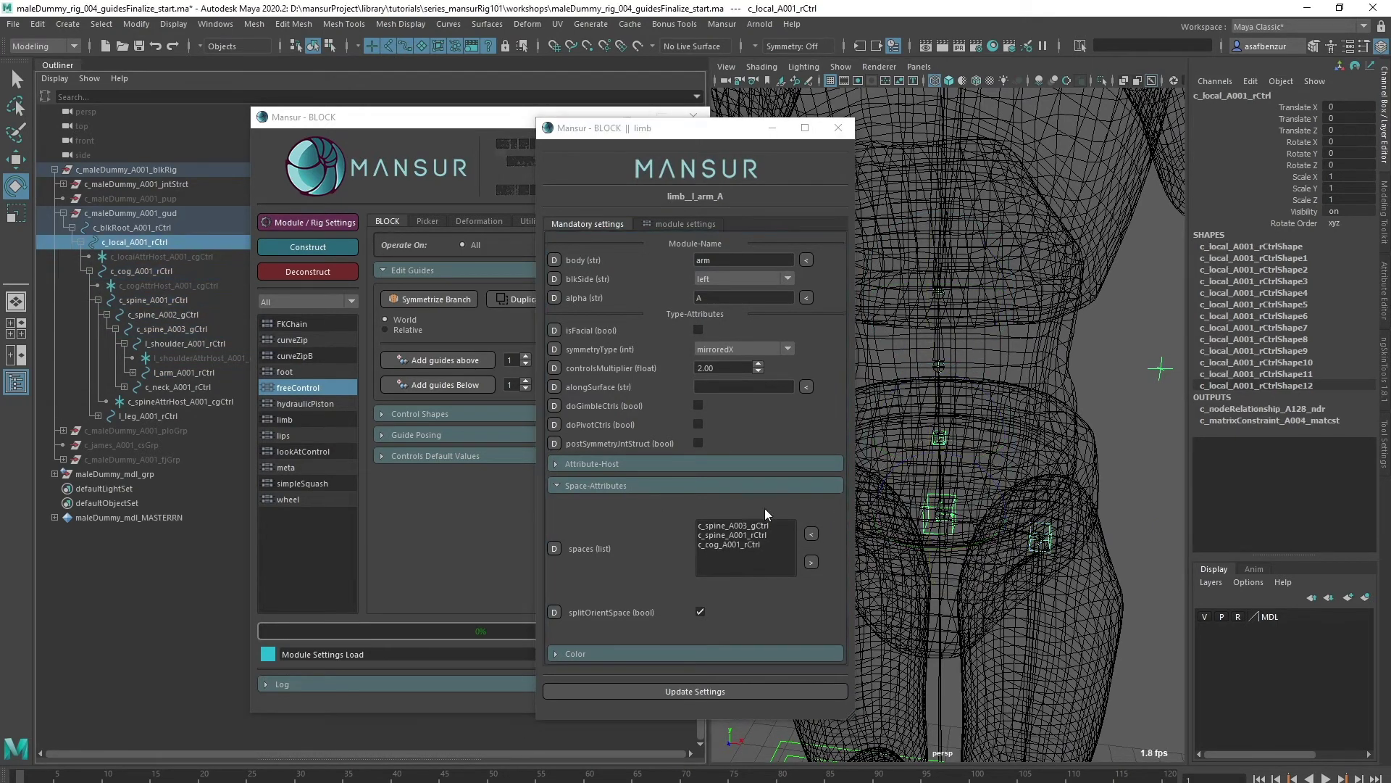
left_click(811, 534)
scroll(950, 497, "down", 5)
left_click(1025, 363)
left_click_drag(1024, 363, 910, 469, "alt")
scroll(964, 507, "up", 3)
scroll(964, 505, "up", 3)
middle_click_drag(1148, 102, 1050, 236, "alt")
left_click(736, 690)
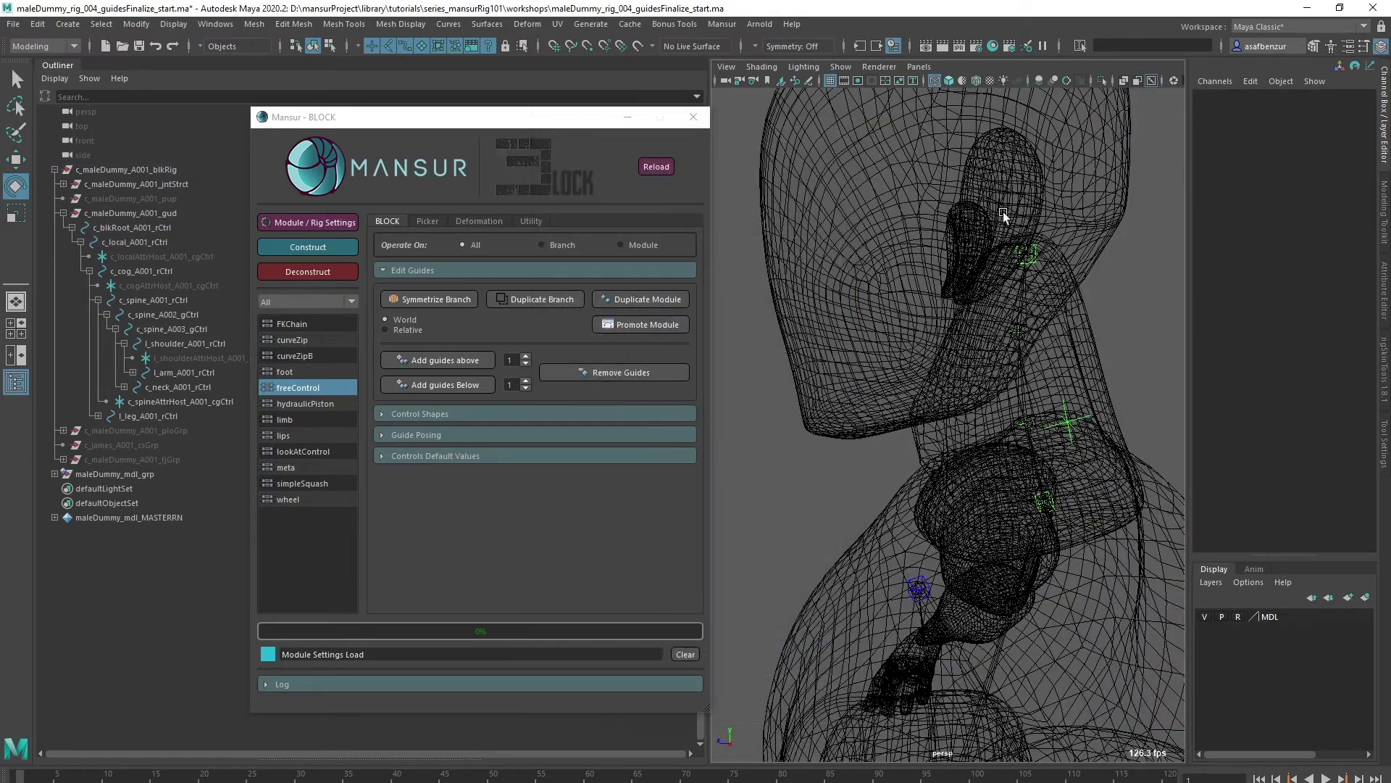
- Review the head module's space attributes and close its settings unchanged
left_click(1022, 250)
left_click(269, 221)
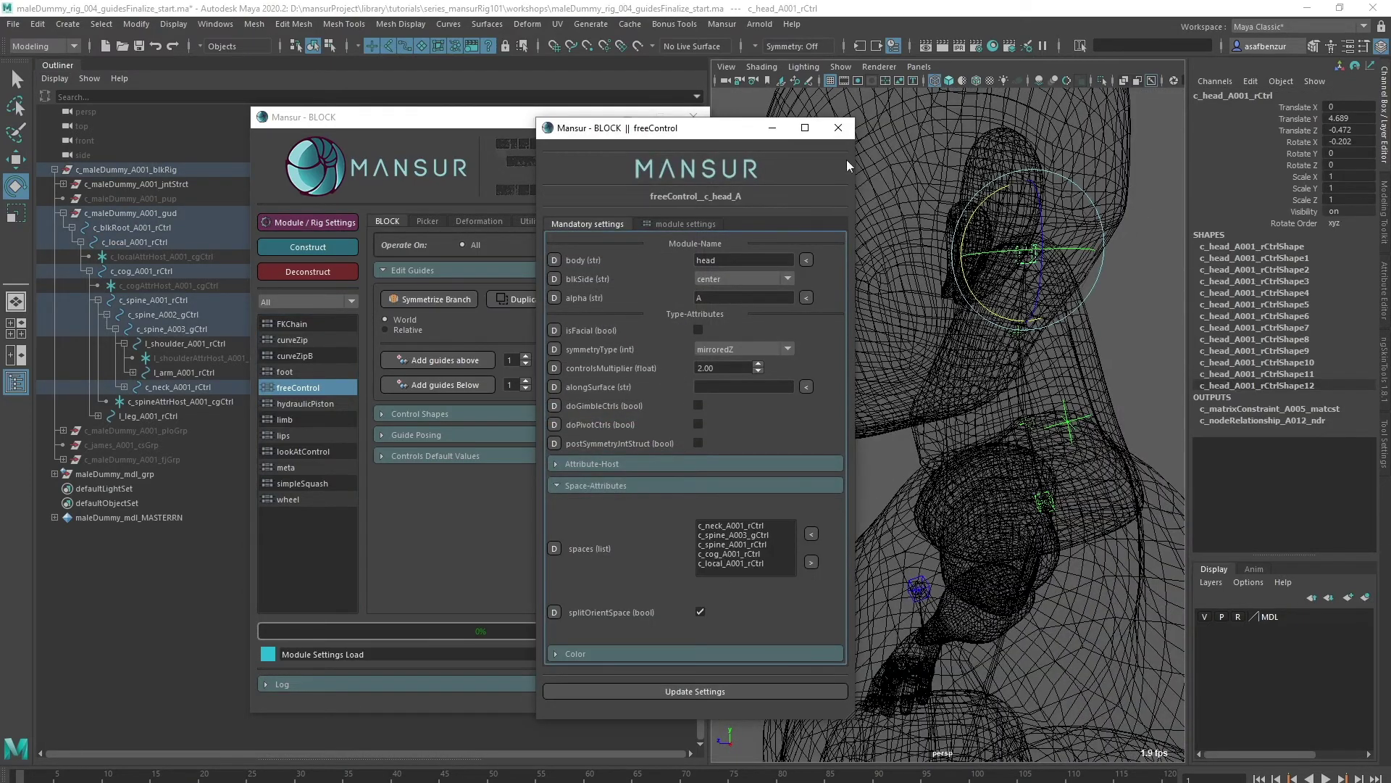
left_click(838, 128)
- Open the neck module's settings and add c_spine_A001_rCtrl above c_cog_A001_rCtrl in its spaces list
mouse_move(1016, 494)
left_mouse_down("alt")
mouse_move(989, 527)
mouse_move(1006, 489)
left_mouse_up("alt")
left_click(1021, 482)
left_click(319, 223)
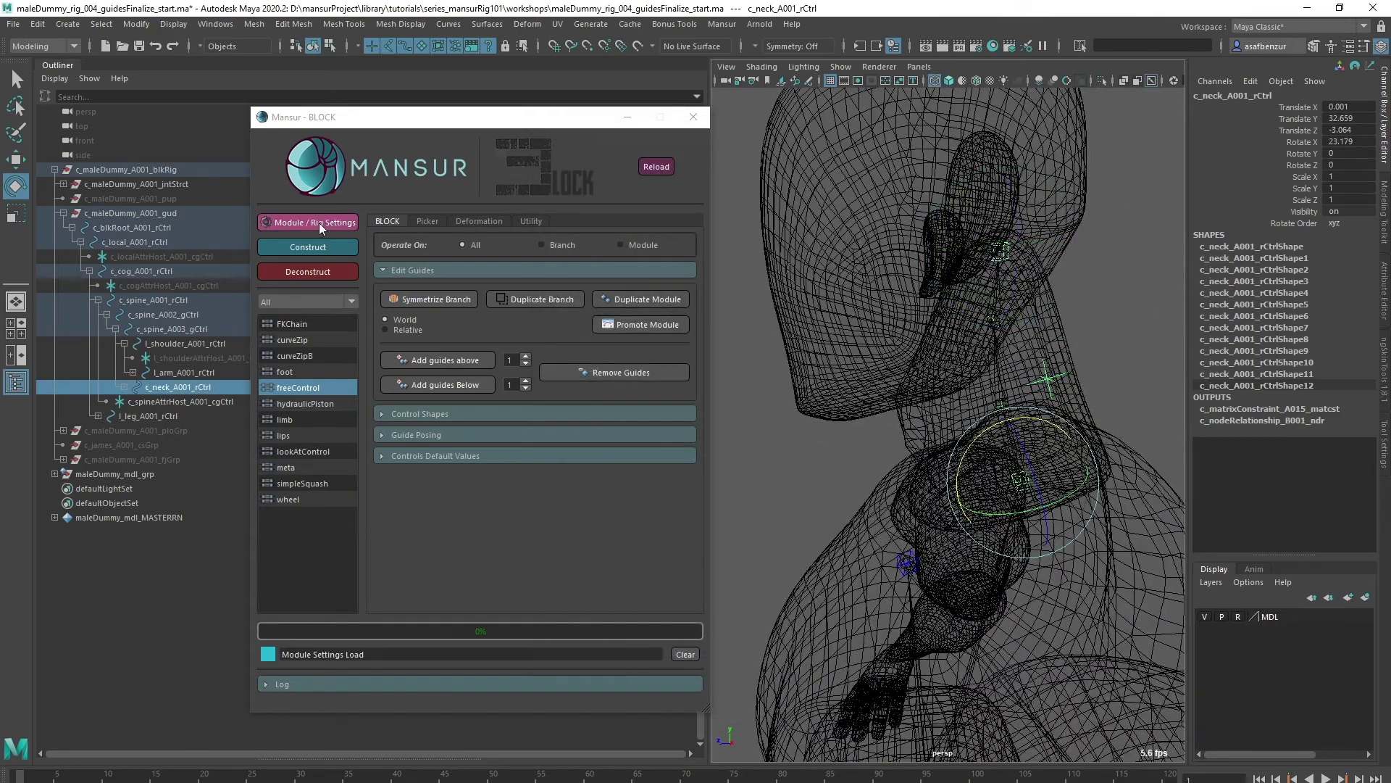
left_click(642, 482)
left_click_drag(1037, 590, 1116, 573, "alt")
scroll(1022, 553, "down", 4)
middle_click_drag(1022, 553, 1004, 497, "alt")
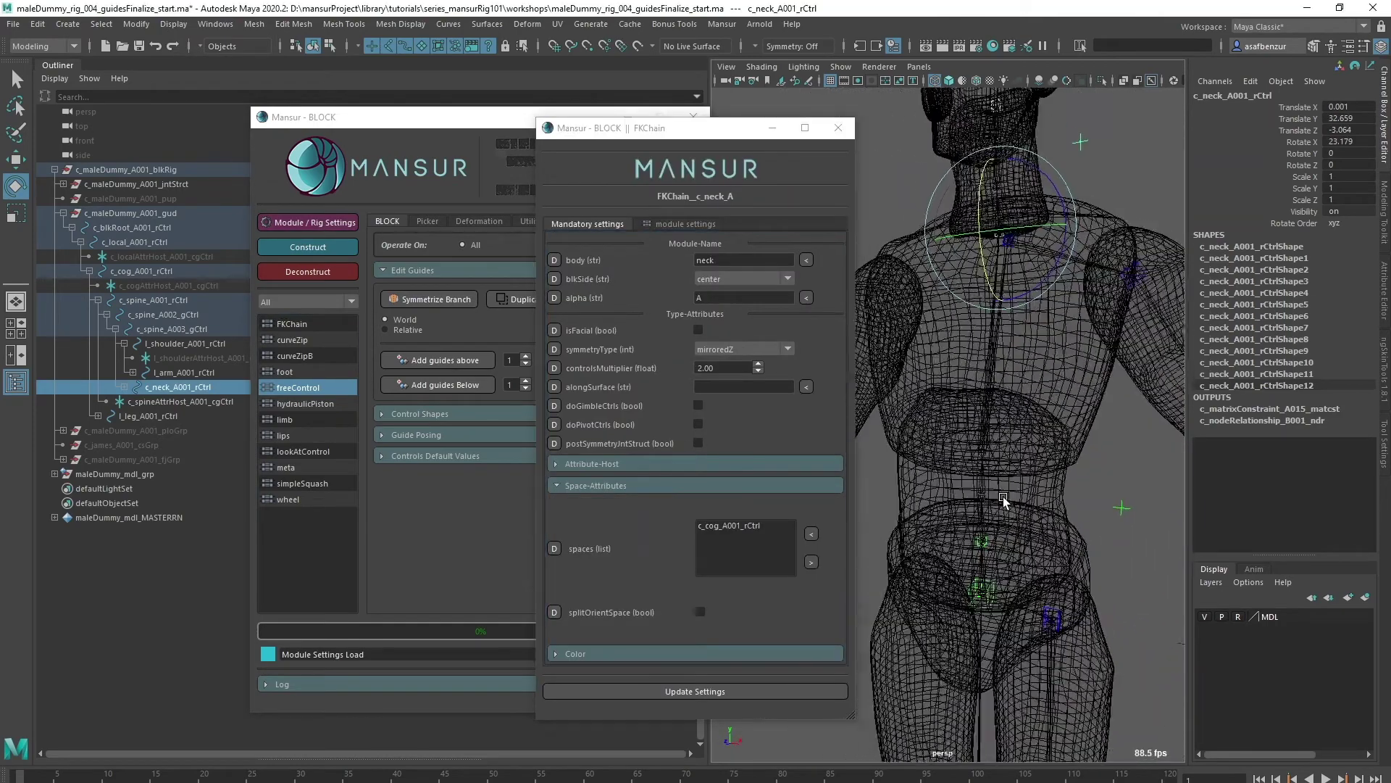
left_click(983, 540)
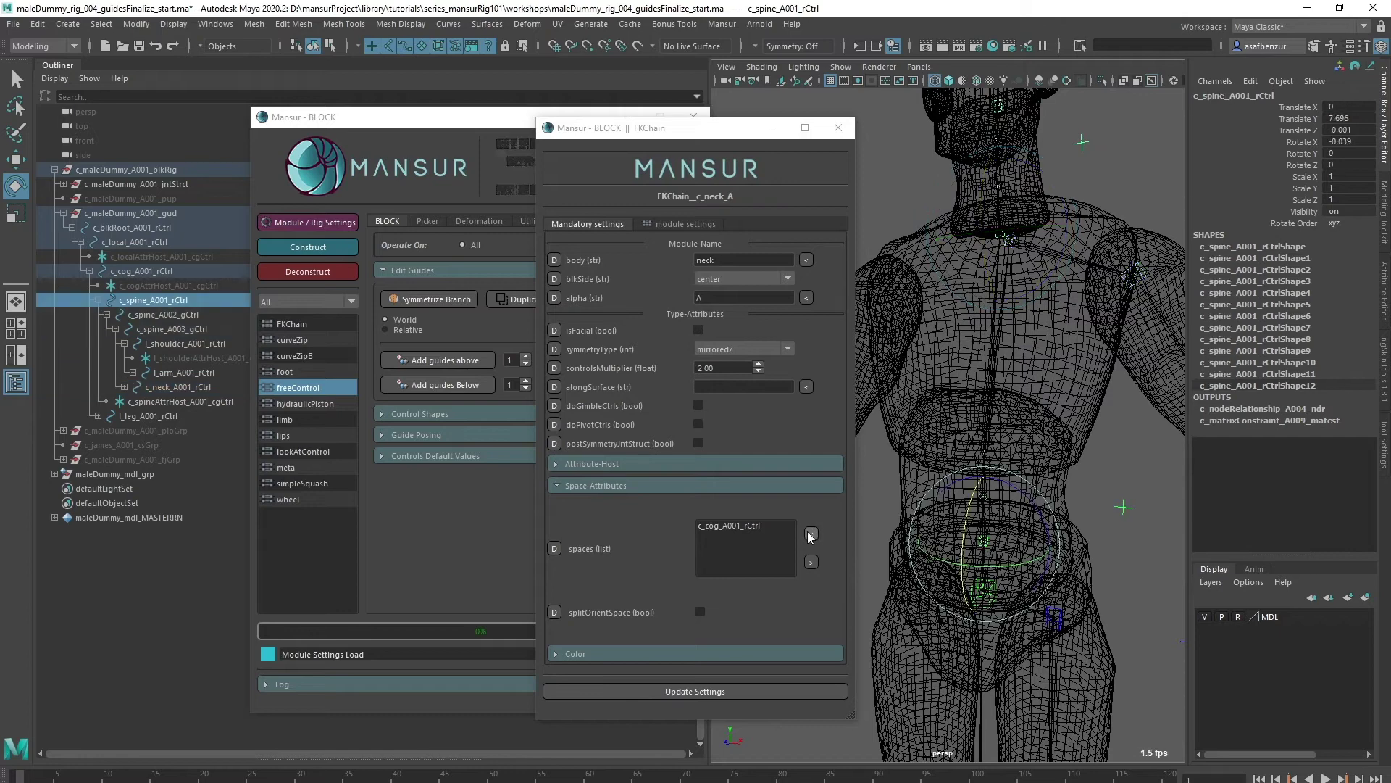
left_click(810, 536)
- Add c_local_A001_rCtrl to the neck module's spaces list and update the module settings
scroll(942, 580, "down", 5)
left_click(917, 672)
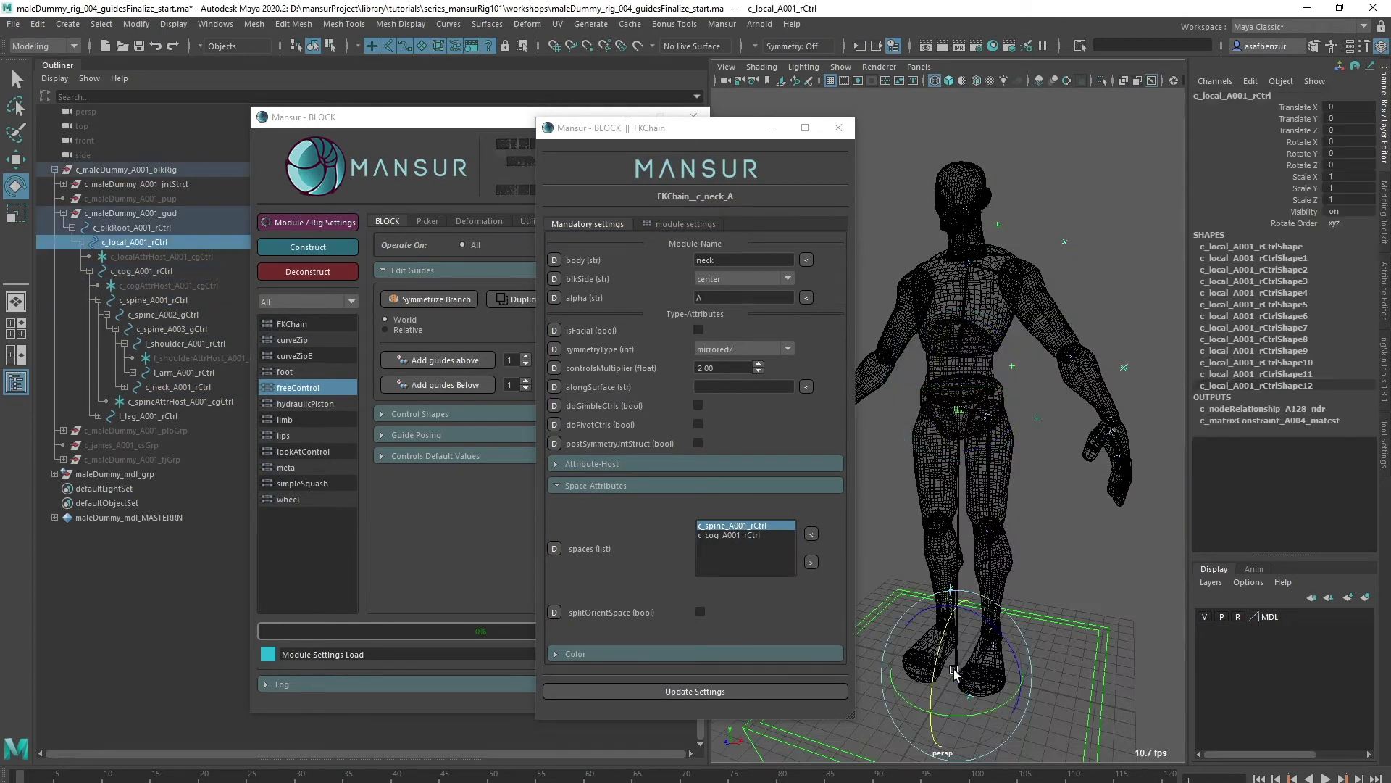
left_click(811, 534)
left_click(871, 541)
left_click_drag(943, 449, 1003, 472, "alt")
middle_click_drag(1003, 472, 1000, 499, "alt")
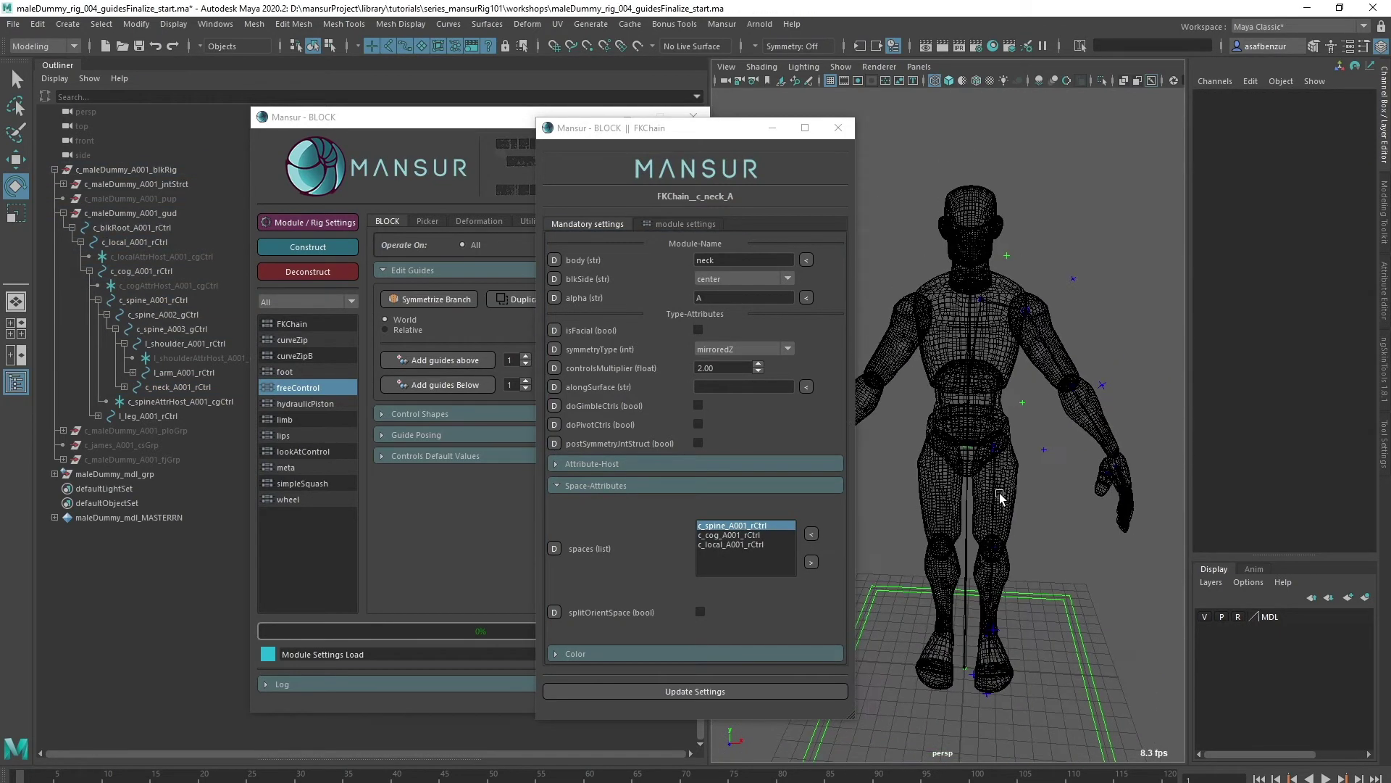
left_click_drag(1000, 501, 925, 481, "alt")
left_click(782, 690)
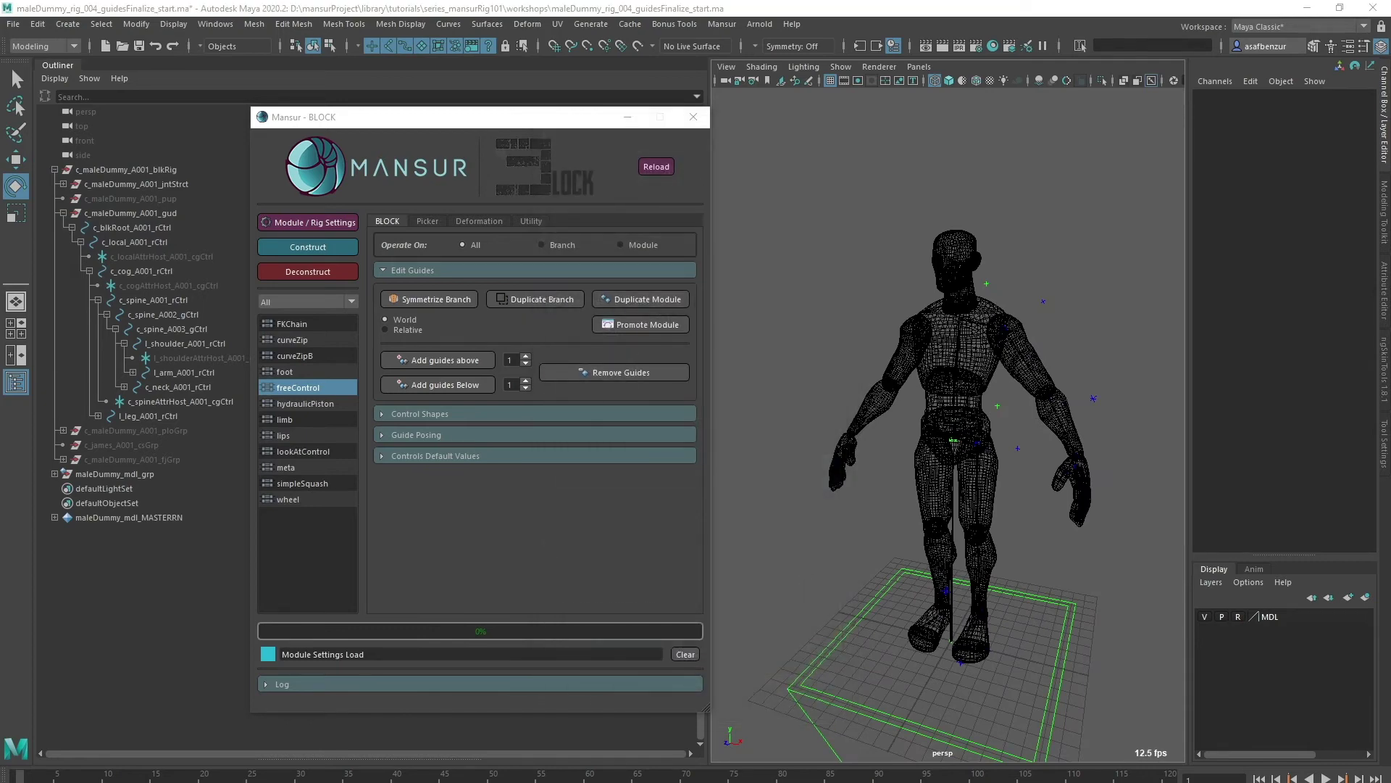
- Symmetrize the left shoulder branch to the opposite side of the body
right_click_drag(921, 340, 1029, 409, "alt")
middle_click_drag(1029, 409, 965, 469, "alt")
right_click_drag(966, 468, 982, 398, "alt")
left_click(909, 236)
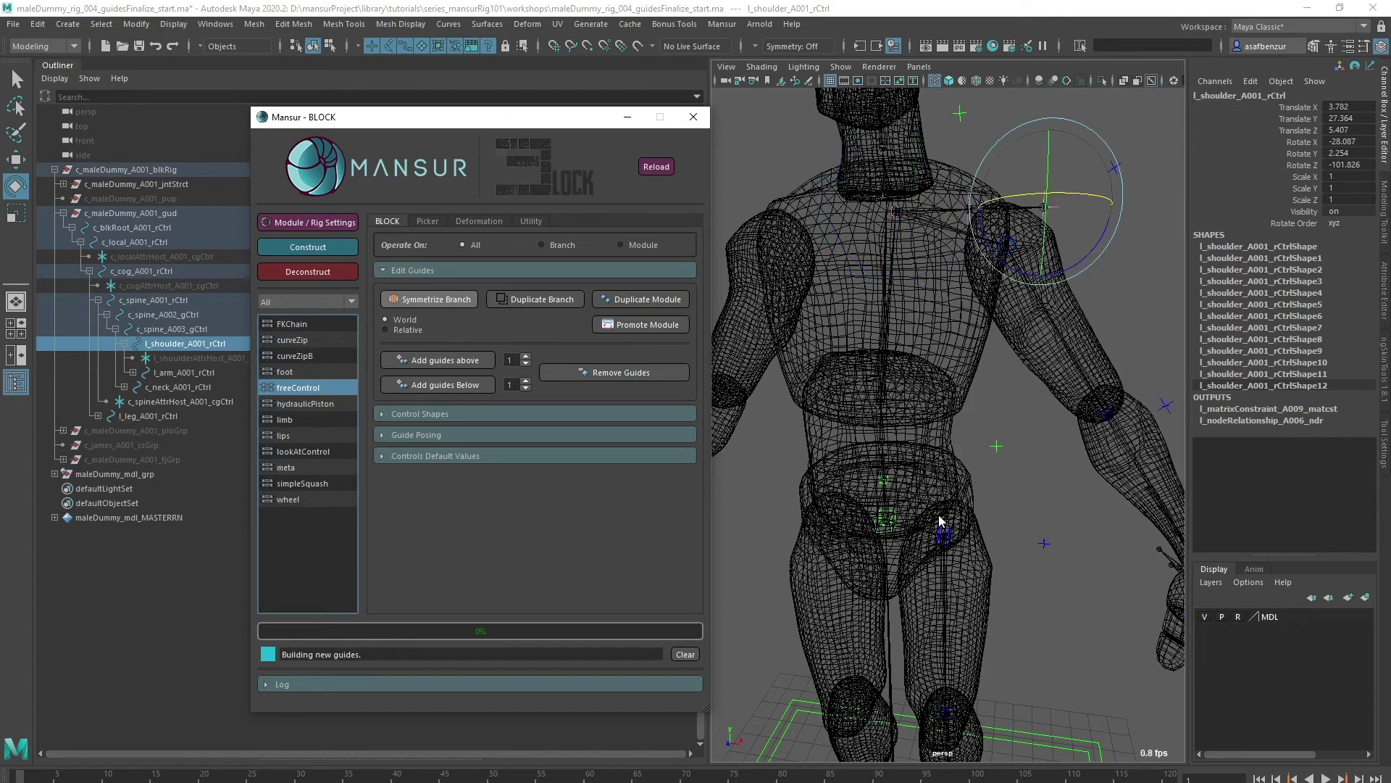
right_click_drag(1003, 548, 940, 543, "alt")
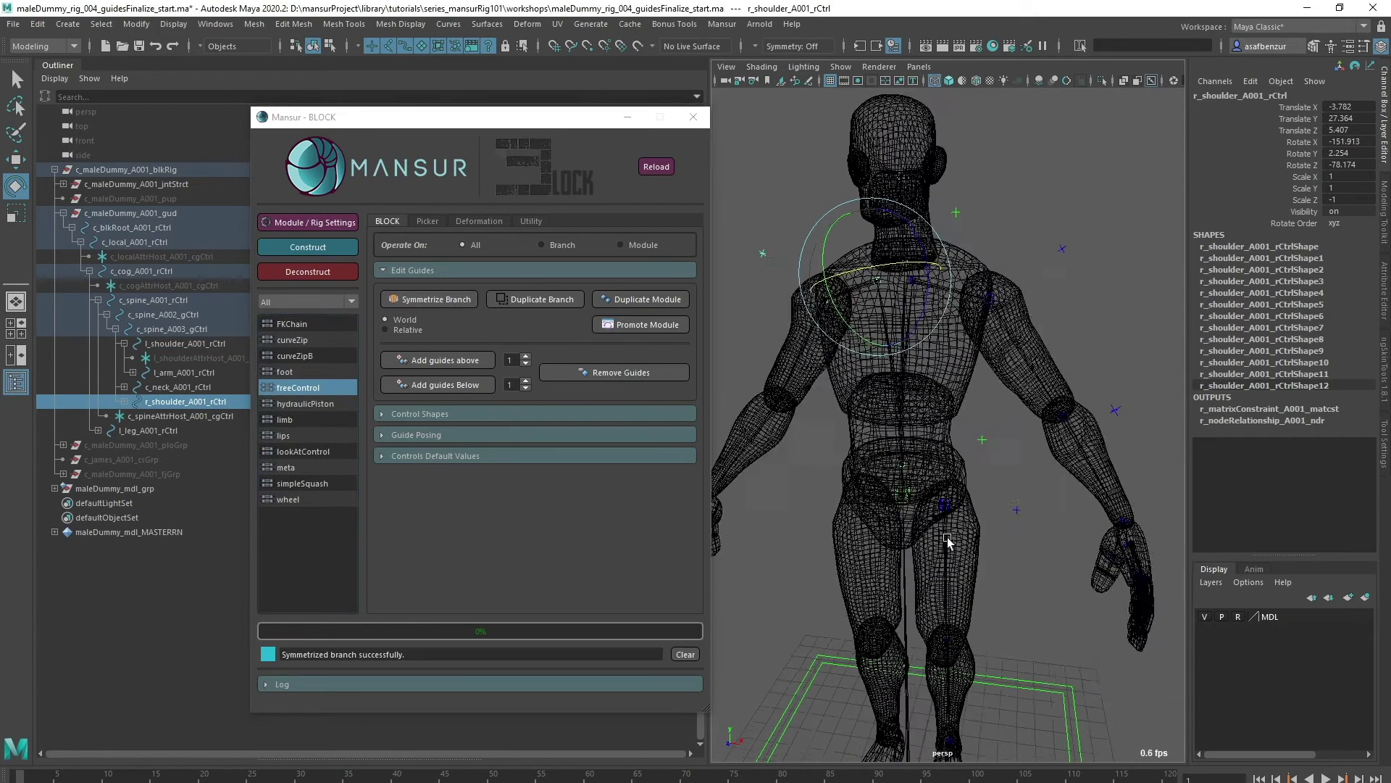
- Symmetrize the left leg branch from l_leg_A001_rCtrl to the opposite side
left_click_drag(941, 543, 1077, 511, "alt")
left_click(1077, 513)
left_click(1035, 461)
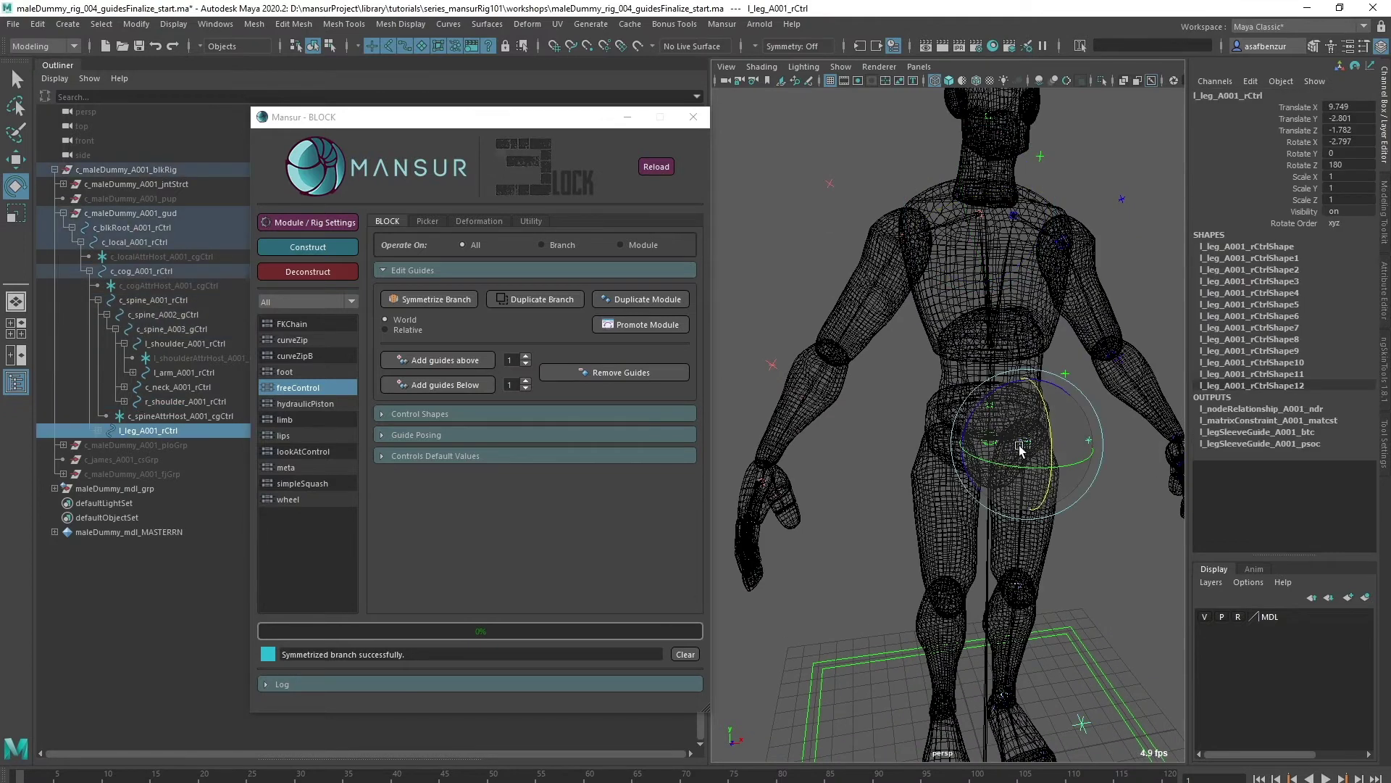
left_click(424, 303)
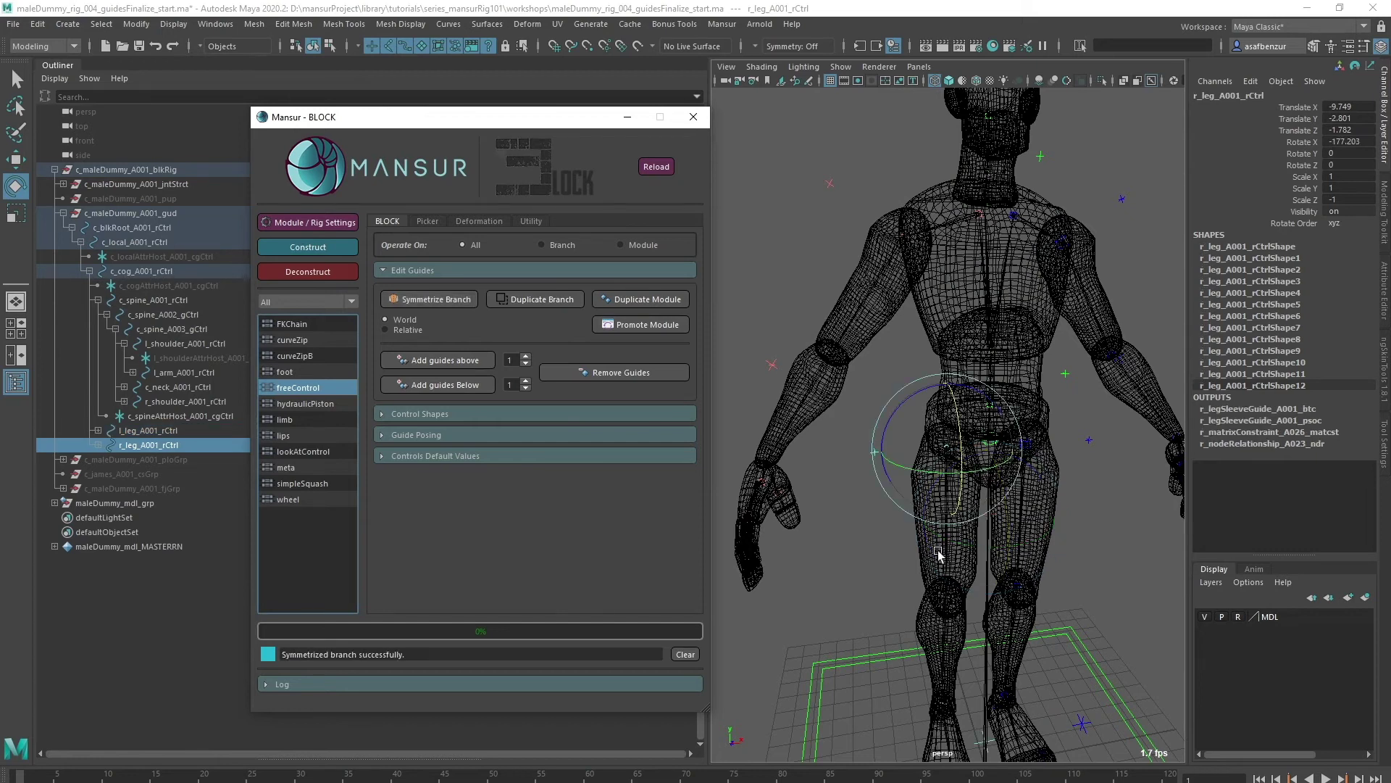
left_click(959, 566)
- Hide the MDL display layer to inspect the mirrored guides and show it again
scroll(1024, 558, "down", 5)
left_click_drag(1025, 559, 997, 566, "alt")
left_click(1206, 617)
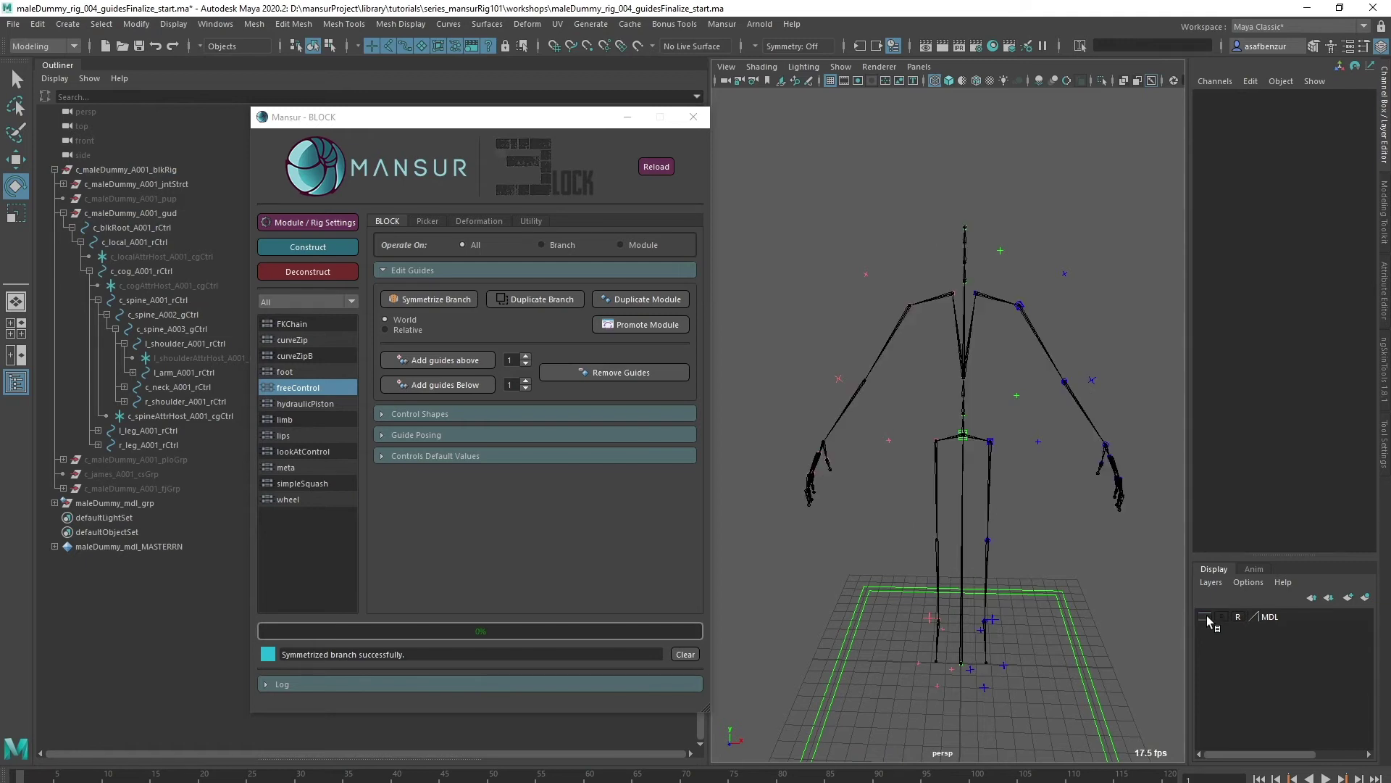
left_click(1207, 617)
- Select the root guide c_blkRoot_A001_rCtrl and construct the complete rig
left_click(852, 619)
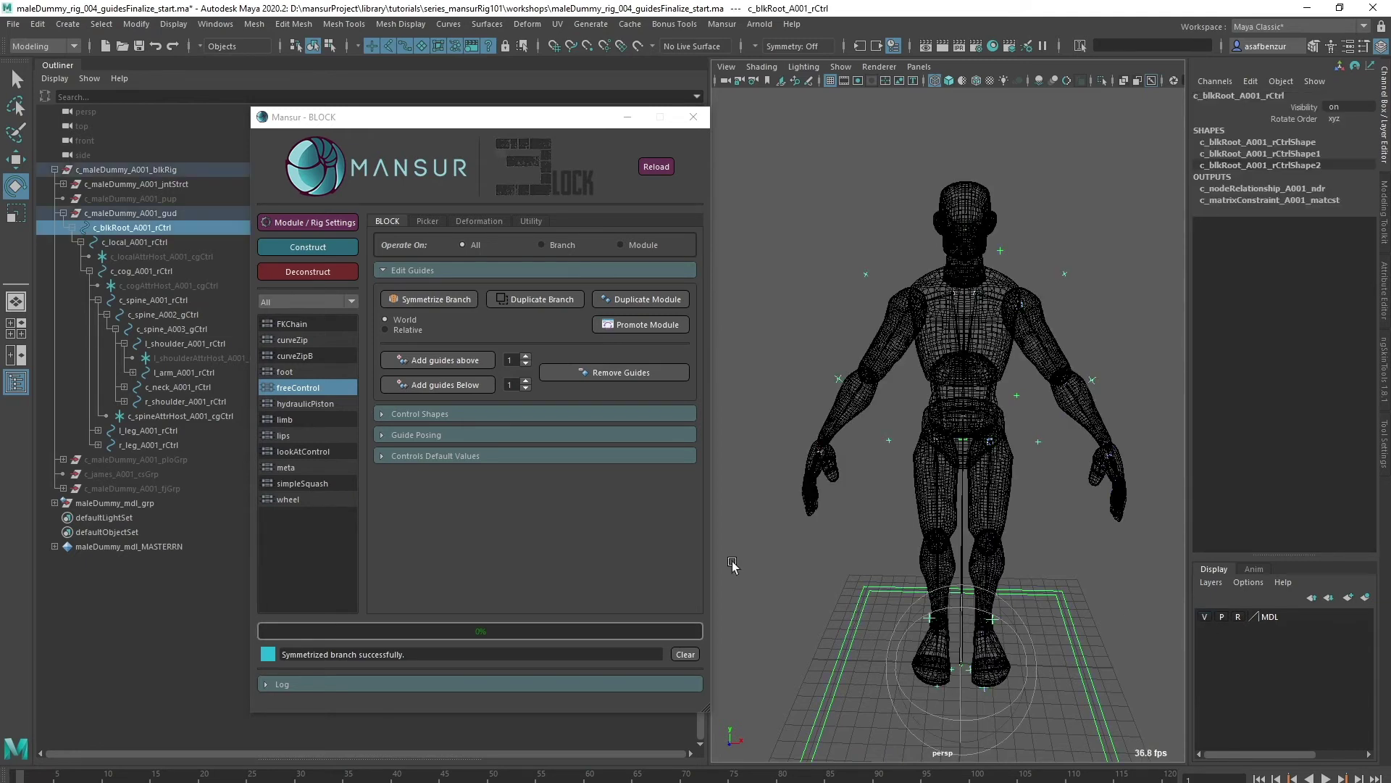
left_click(326, 251)
left_click(326, 251)
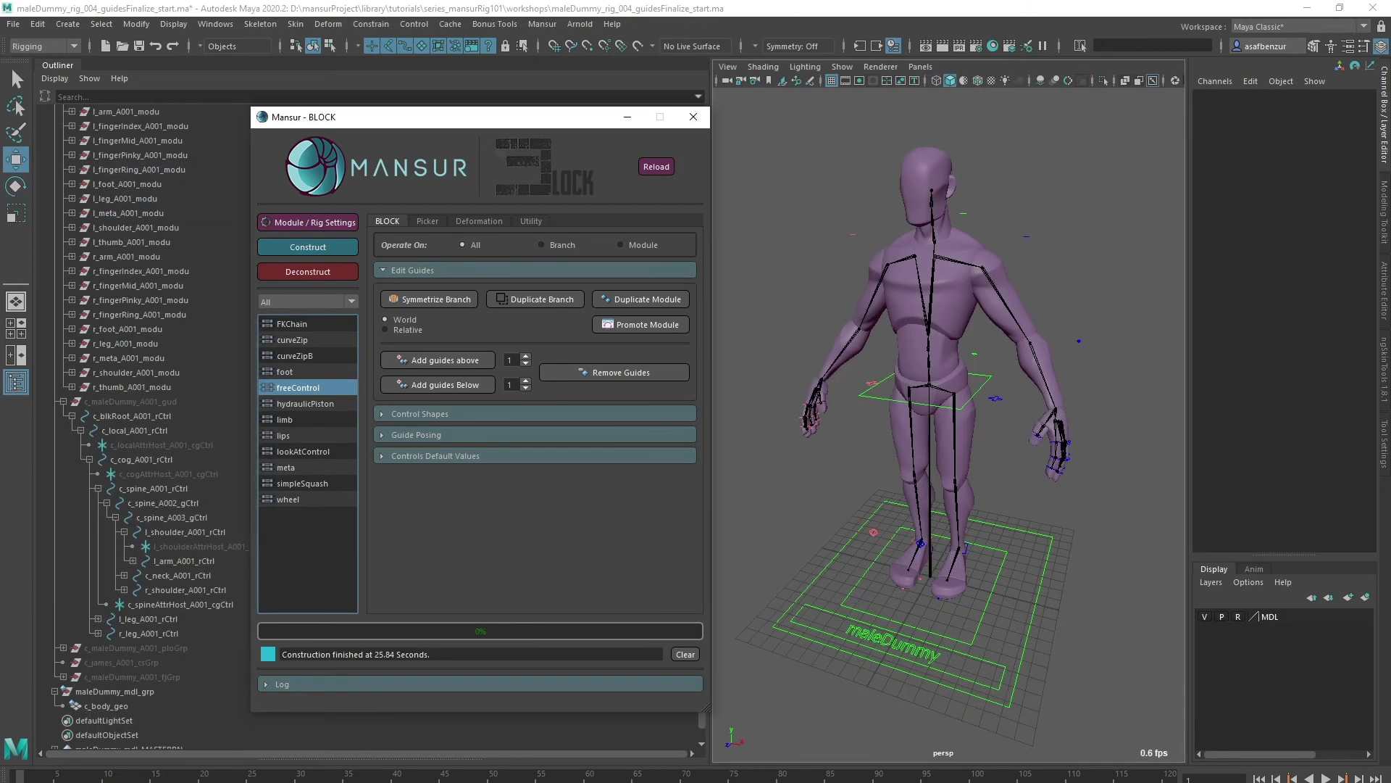
left_click(837, 565)
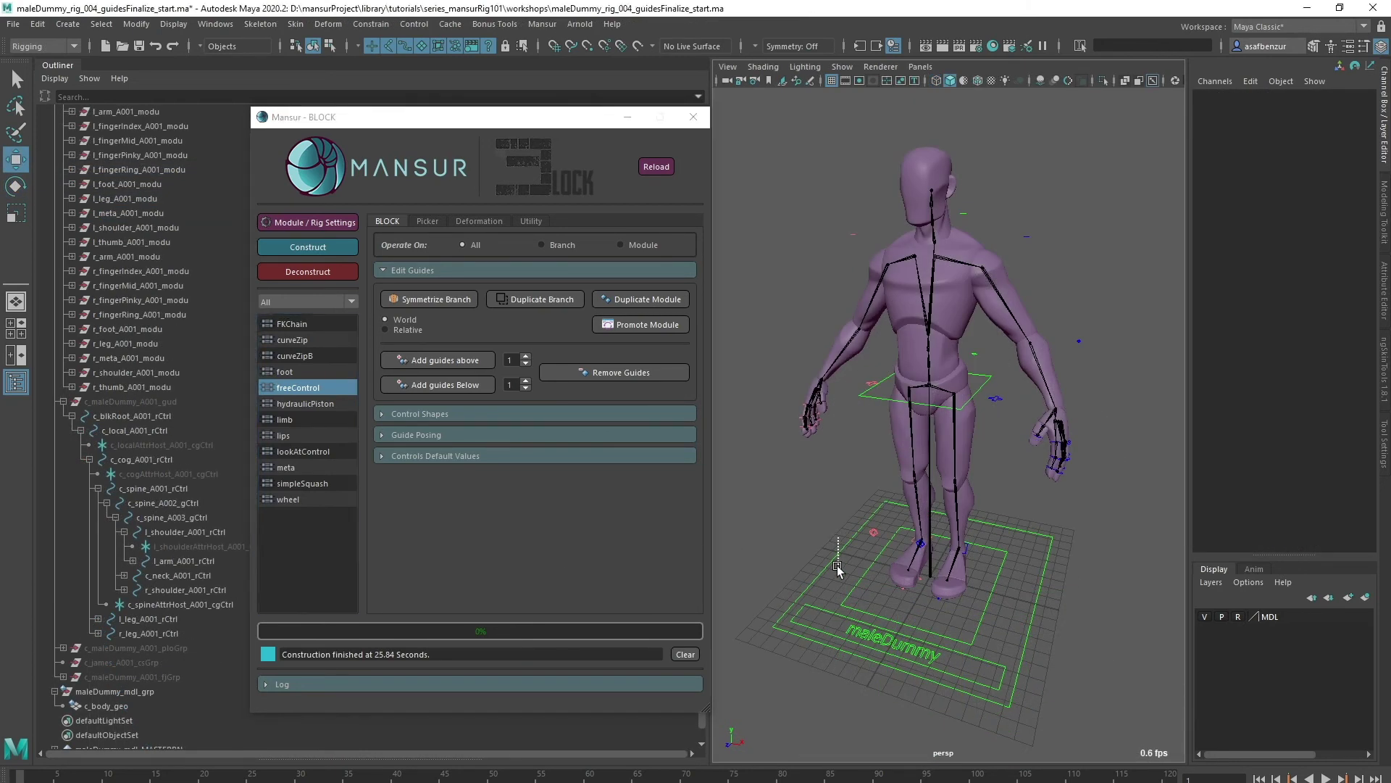
- Select the rig's skinning joints together with c_body_geo and bind the mesh to them
left_click(495, 220)
left_click(440, 267)
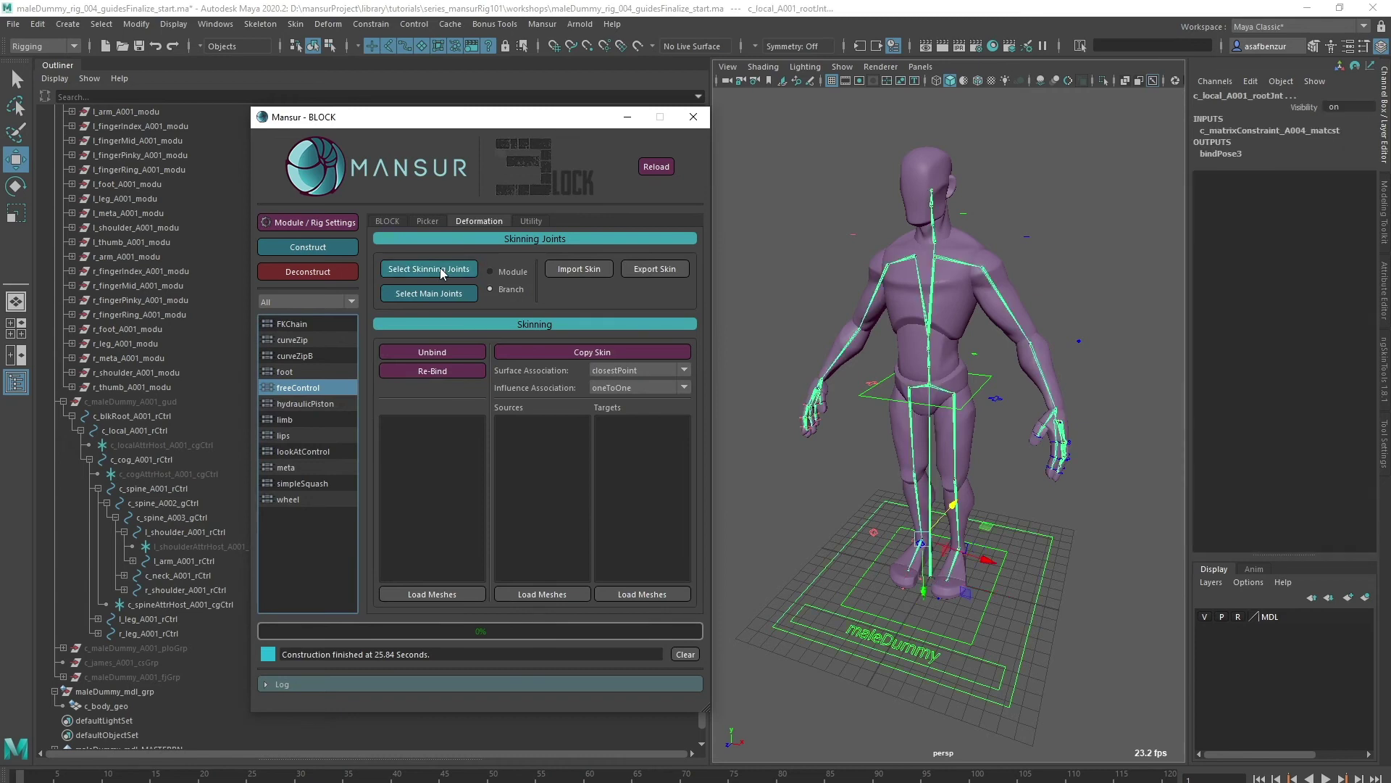
left_click(99, 706, "ctrl")
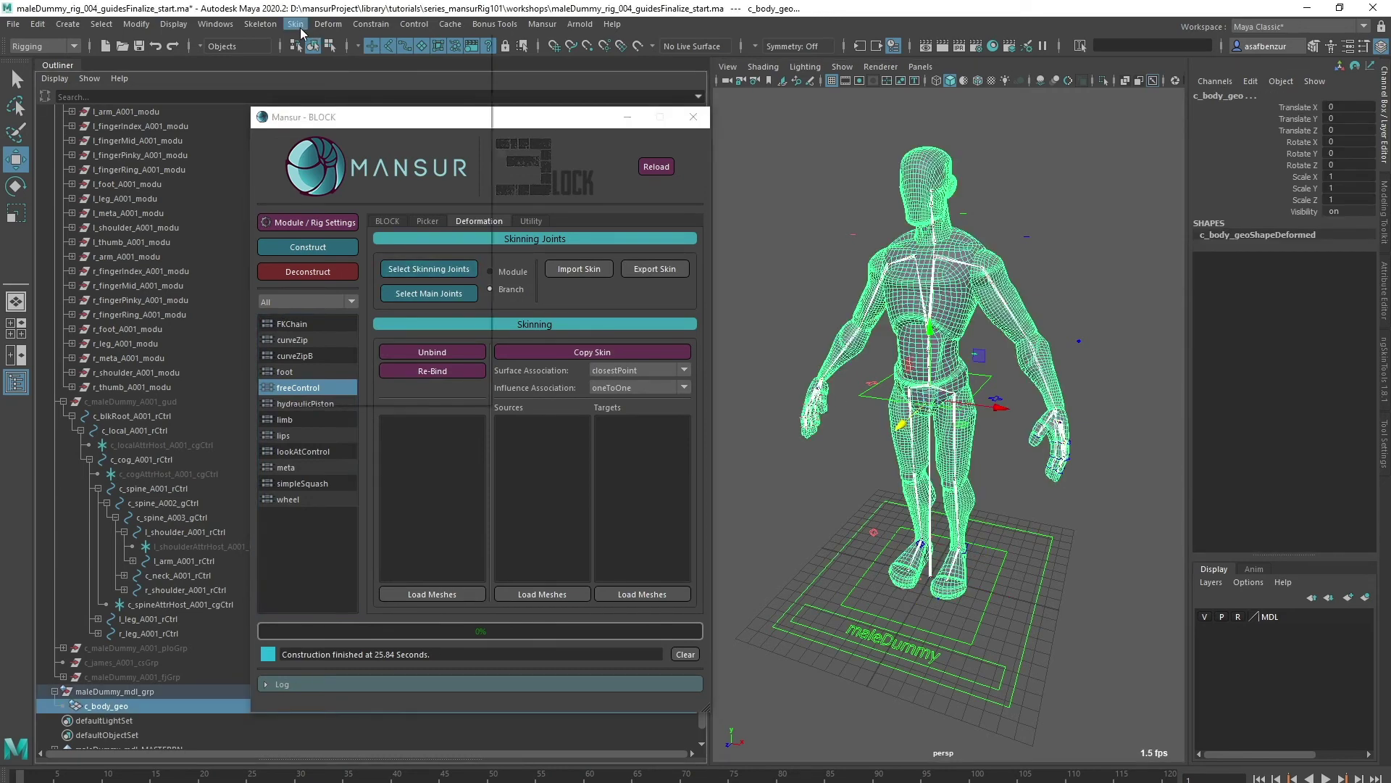
left_click(296, 24)
left_click(321, 58)
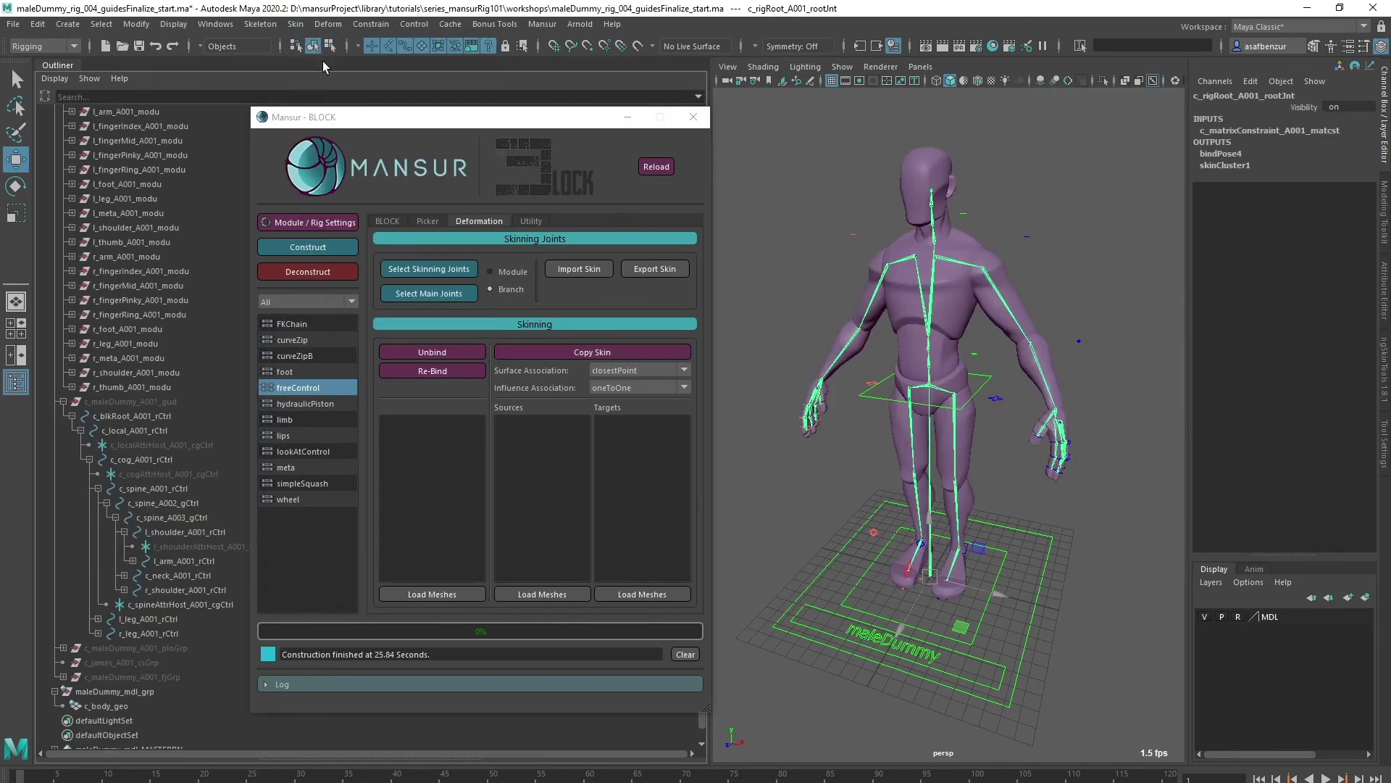
left_click(762, 293)
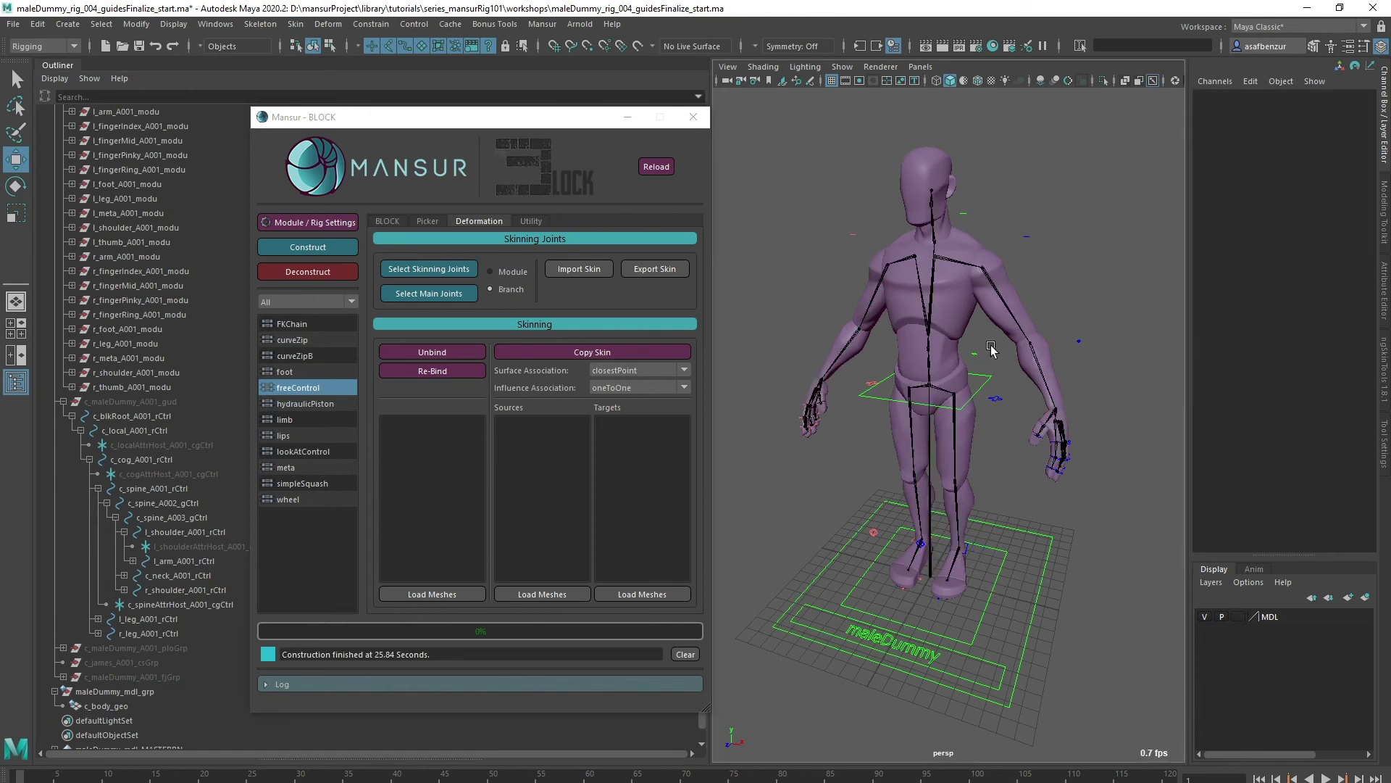
- Filter c_body_geo's influences in ngSkinTools by "cog" and assign the pelvis weights to c_cog_A001_rootJnt
left_click(989, 303)
left_click(1384, 355)
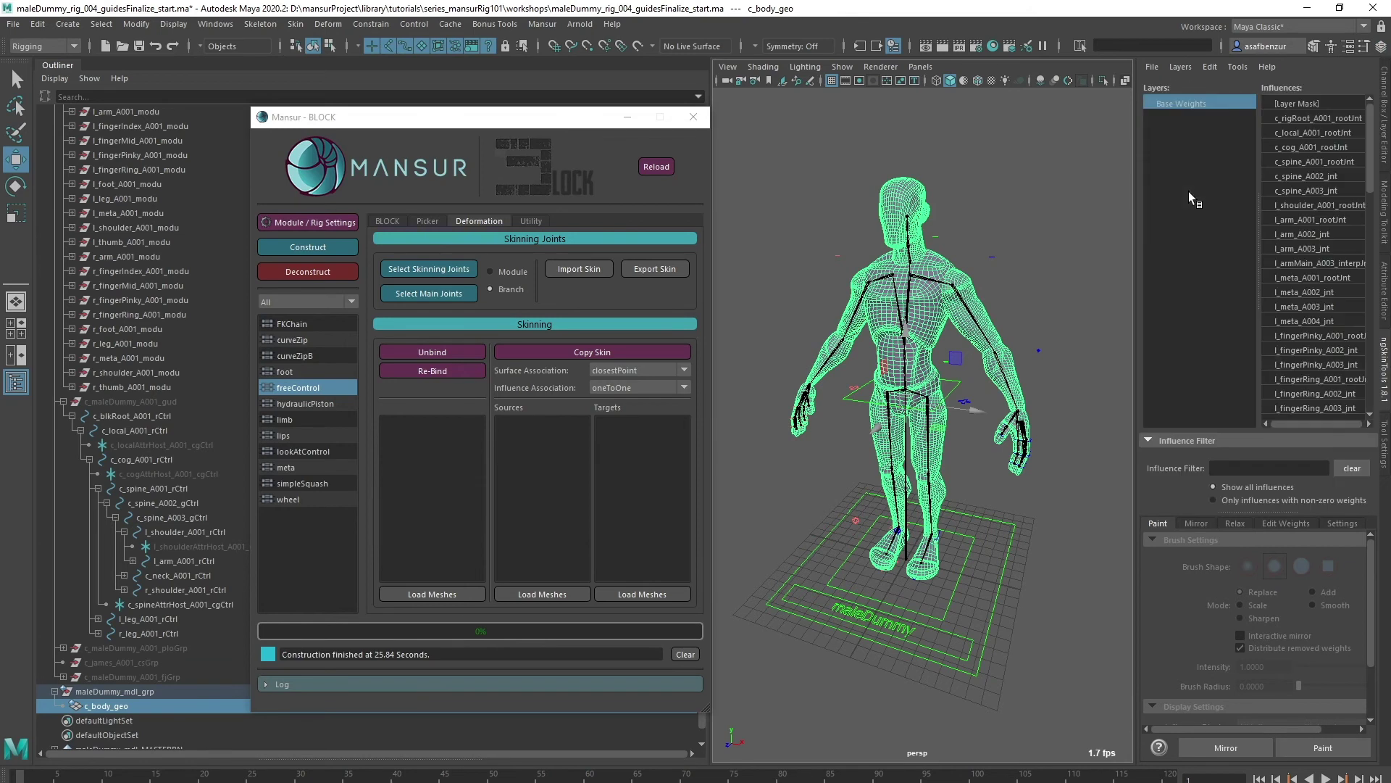
left_click(1226, 468)
type("cog")
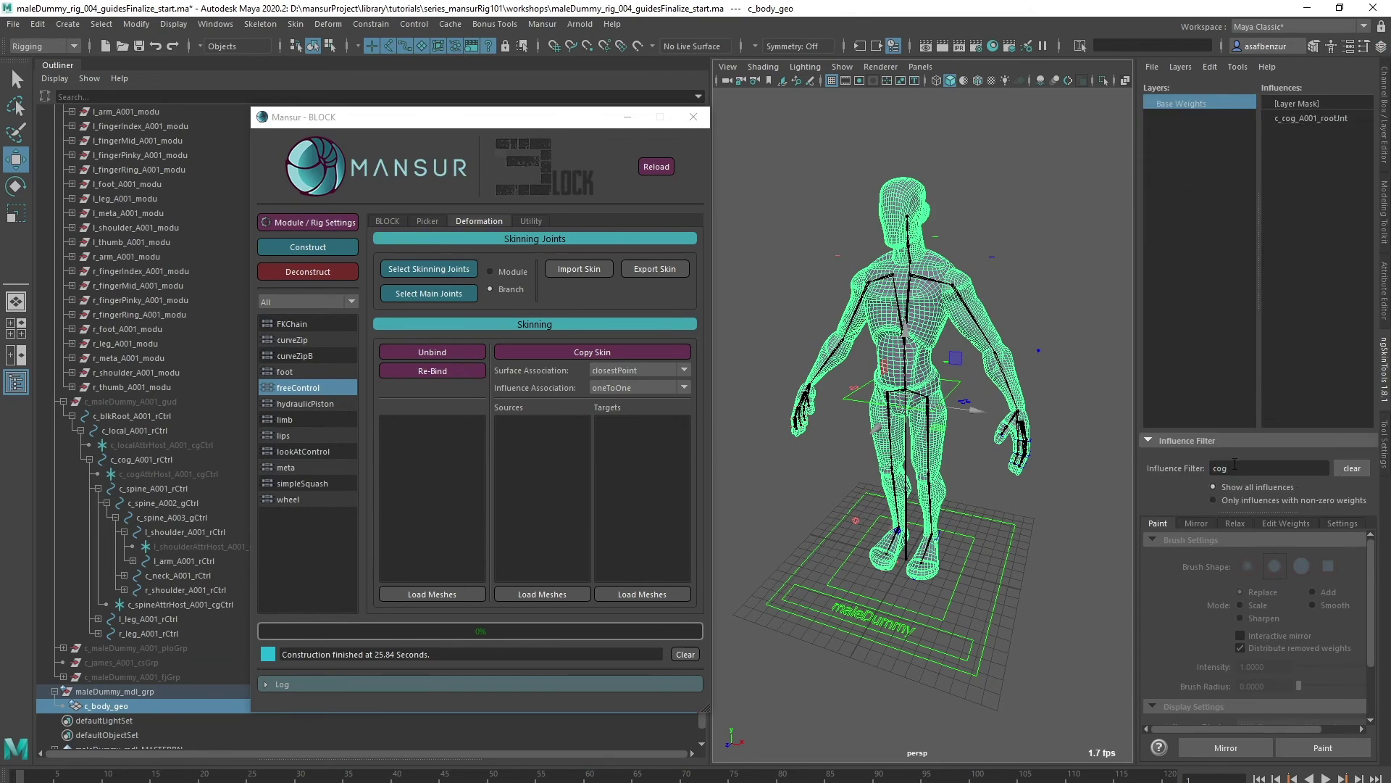
left_click(1304, 119)
scroll(968, 270, "up", 5)
mouse_move(968, 270)
right_mouse_down()
mouse_move(957, 292)
mouse_move(1016, 238)
mouse_move(987, 285)
right_mouse_up()
key("ctrl+z")
left_click(1329, 747)
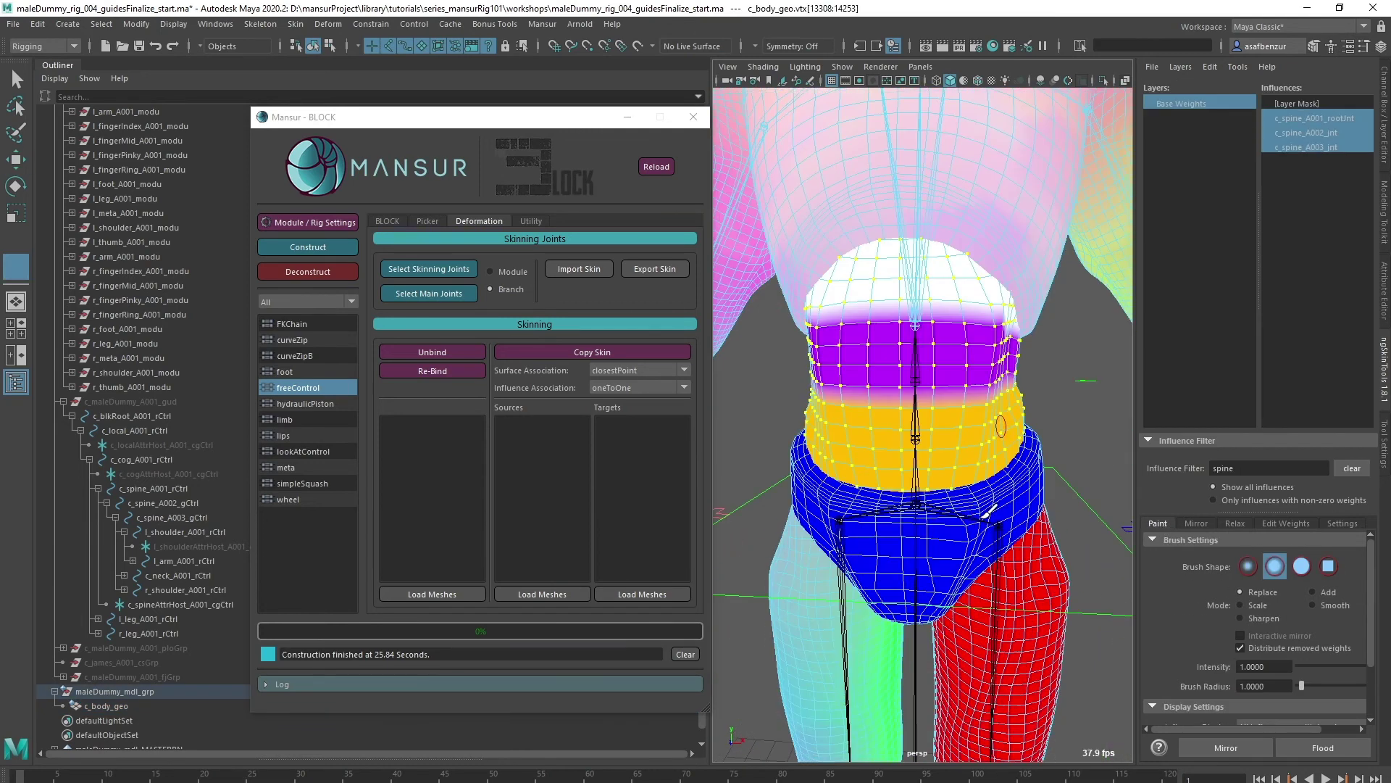
- Relax the weights of the three spine influences across the selected waist vertices
left_click(1234, 523)
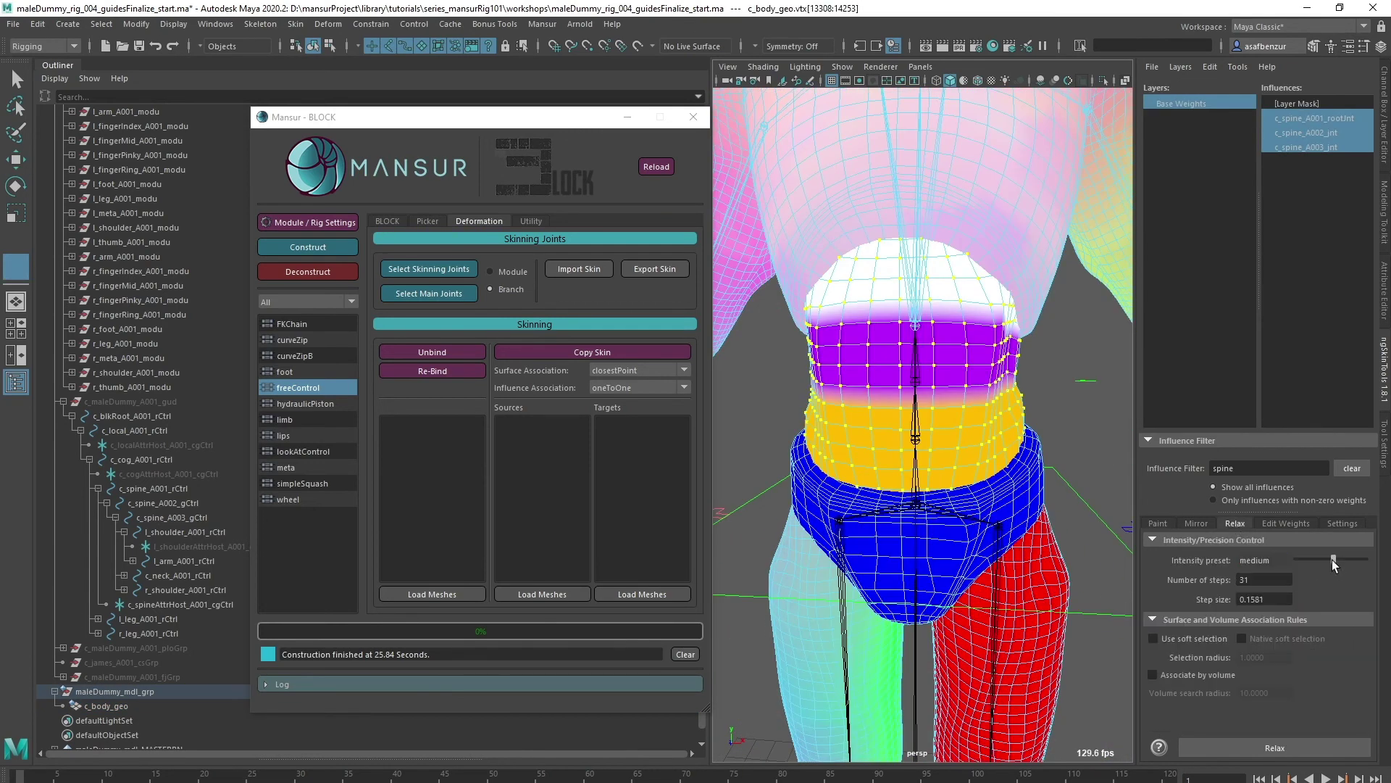
left_click(1299, 743)
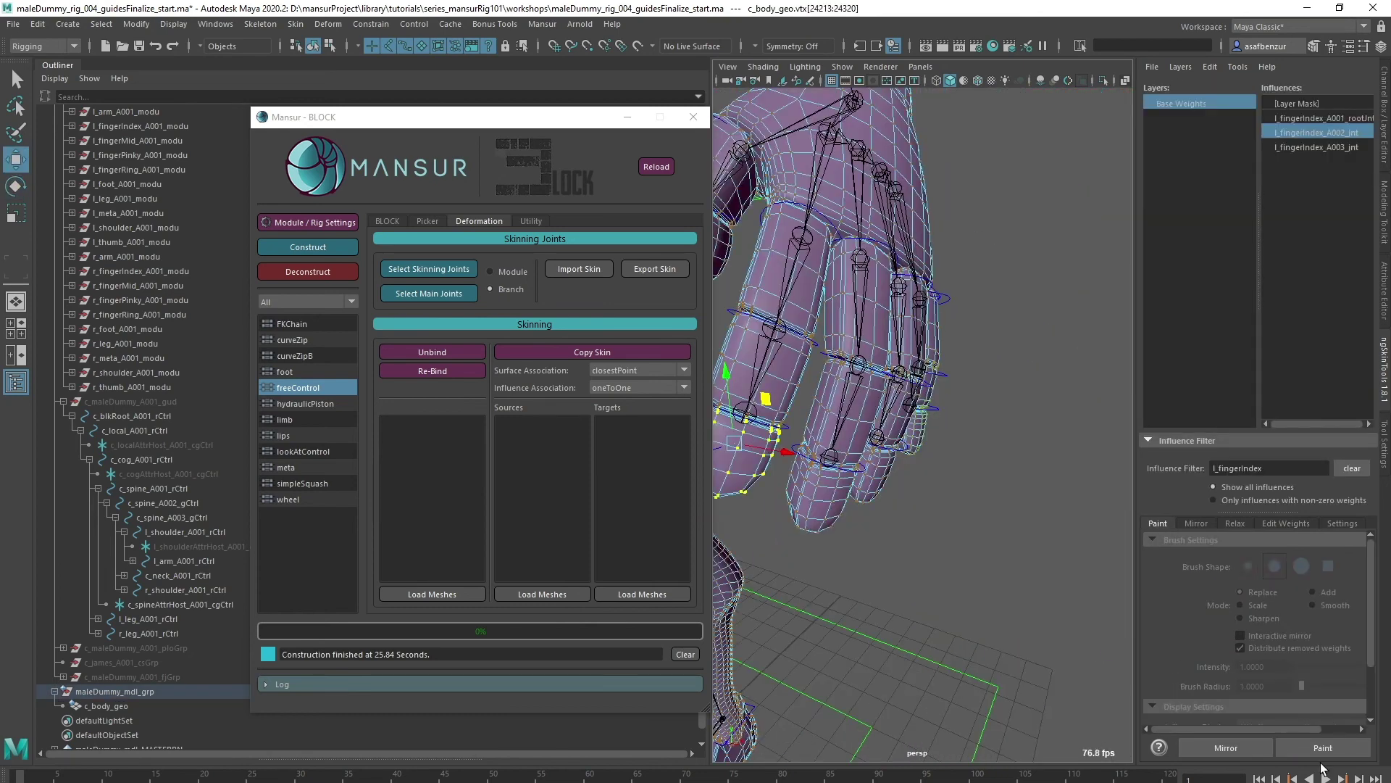
- Start weight painting for l_fingerIndex_A002_jnt on the selected left index fingertip vertices and check the deformation around the body
left_click(1321, 751)
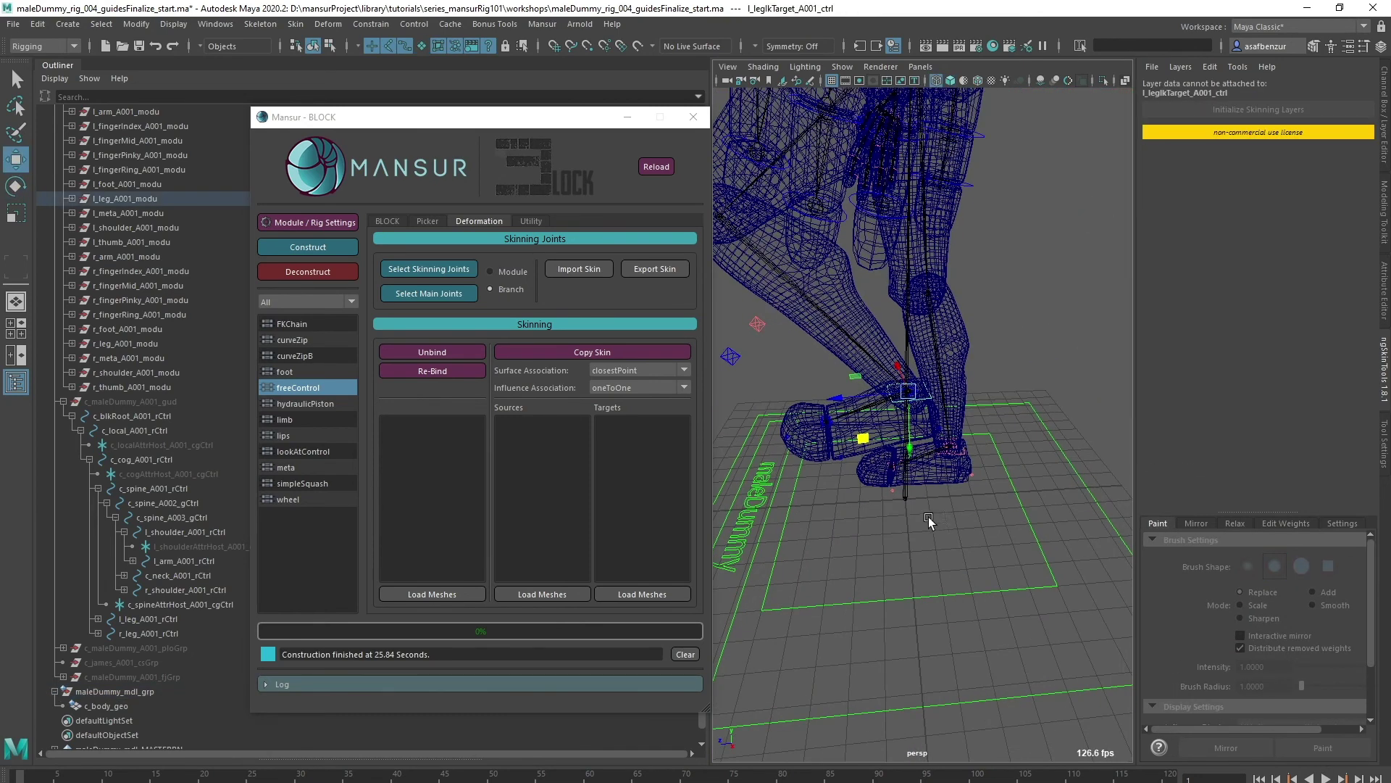
left_click_drag(978, 381, 947, 394)
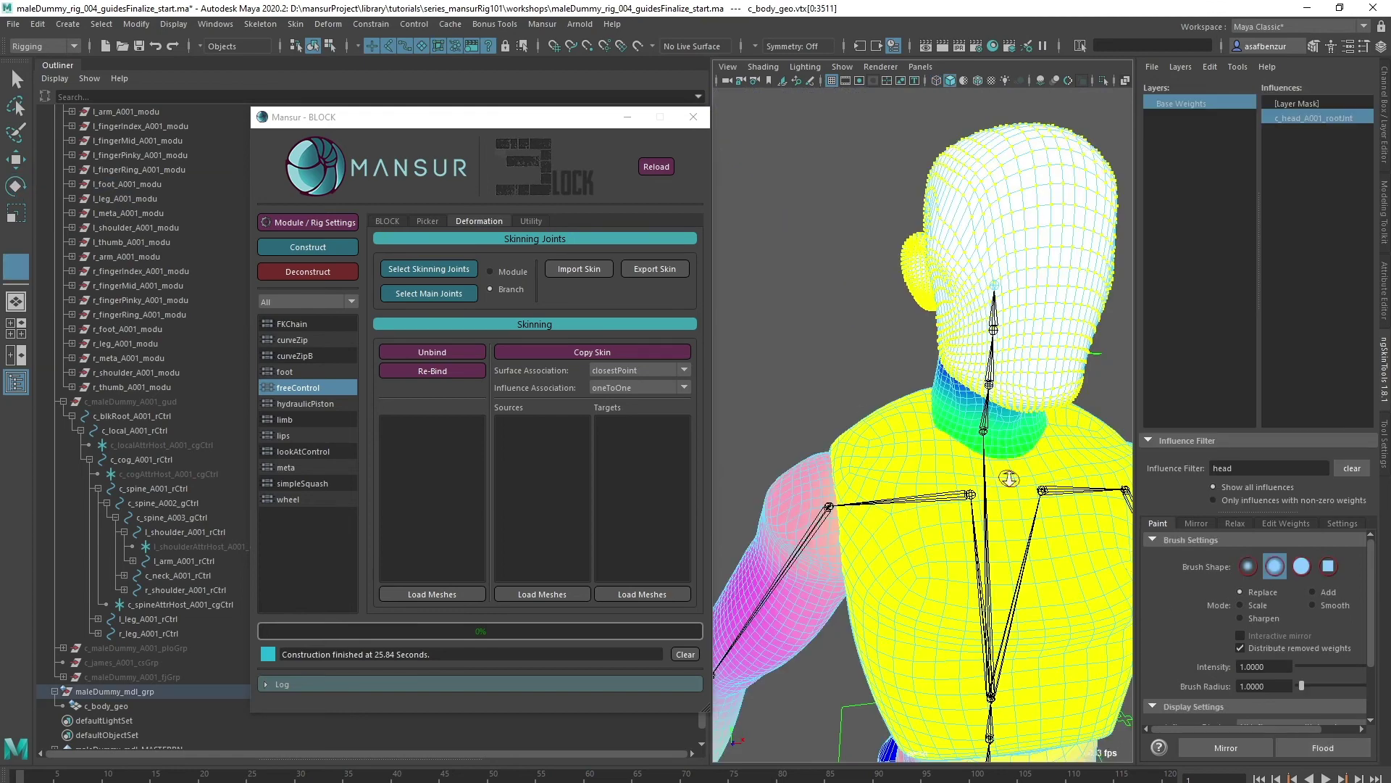
left_click_drag(870, 435, 924, 420, "alt")
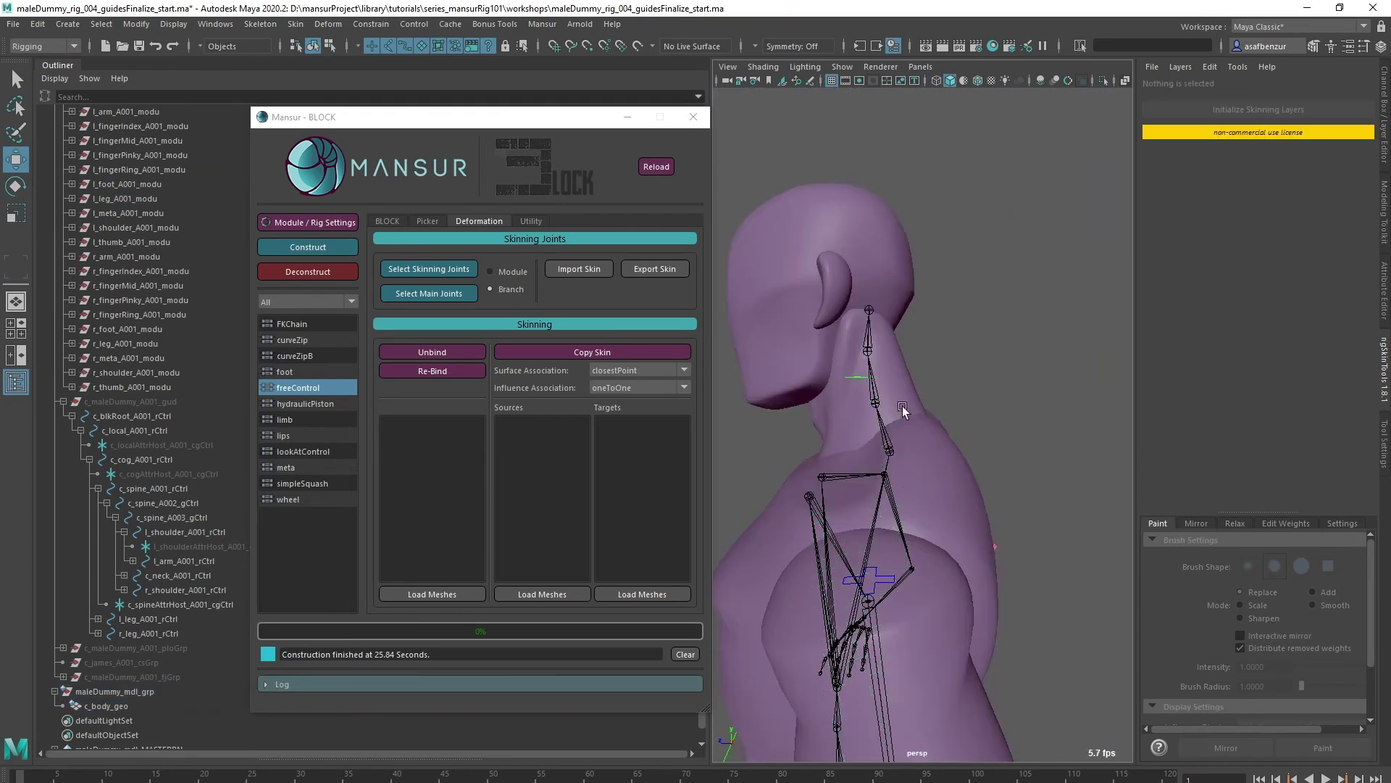